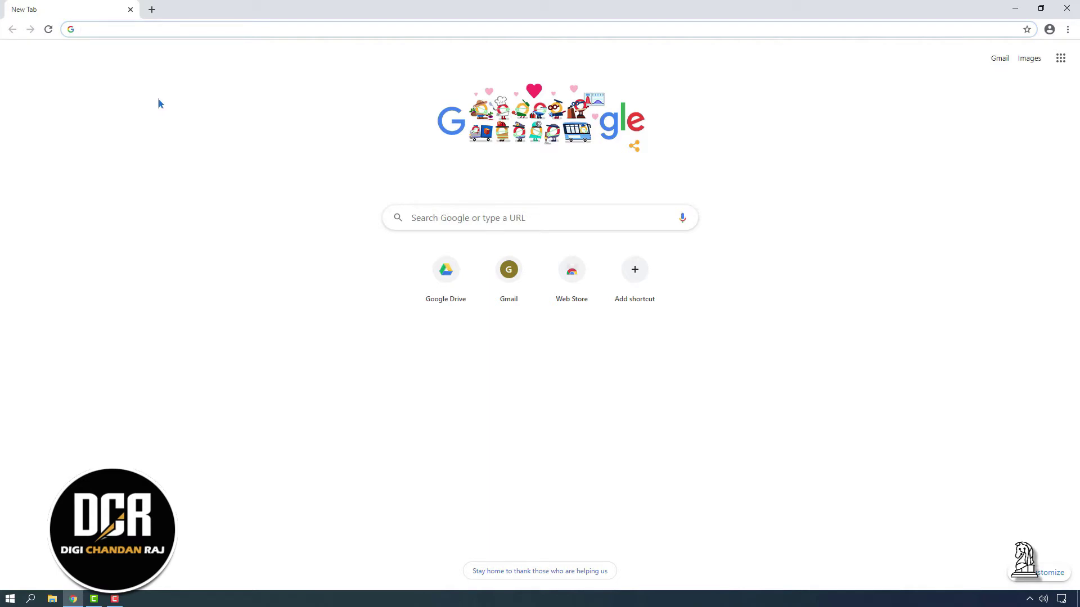
Go to drive.google.com and continue from the landing page into Google Drive
{"action": "type", "text": "drive."}
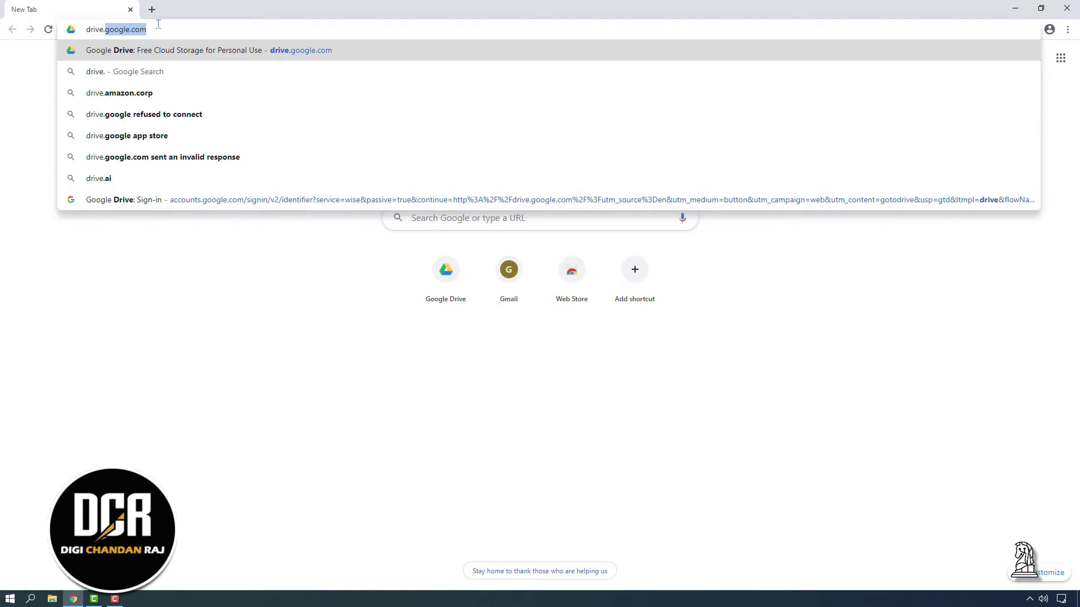
{"action": "key", "text": "Return"}
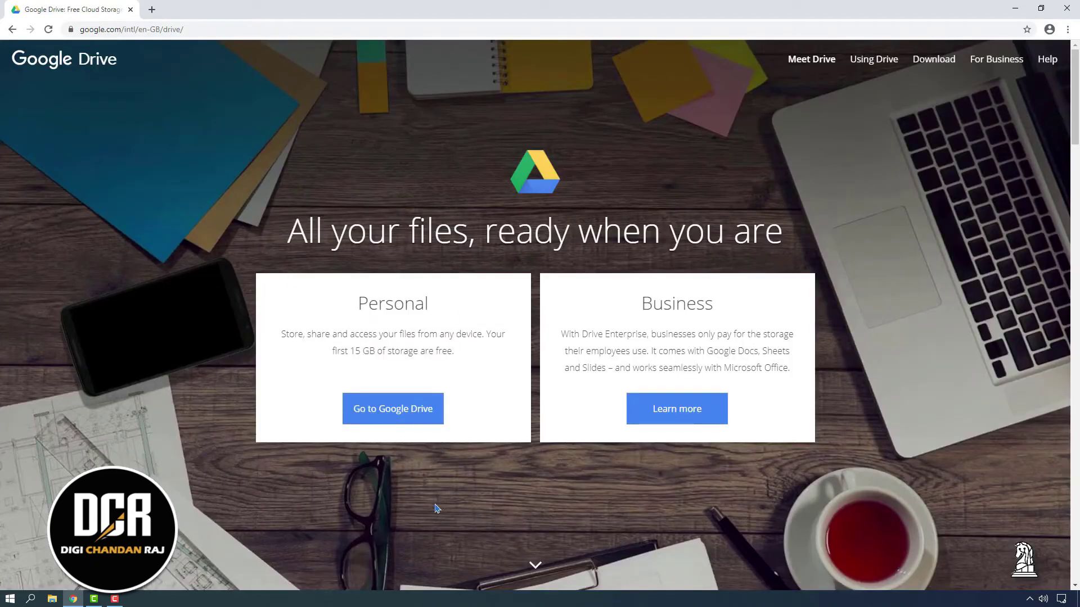
{"action": "left_click", "coordinate": [409, 412]}
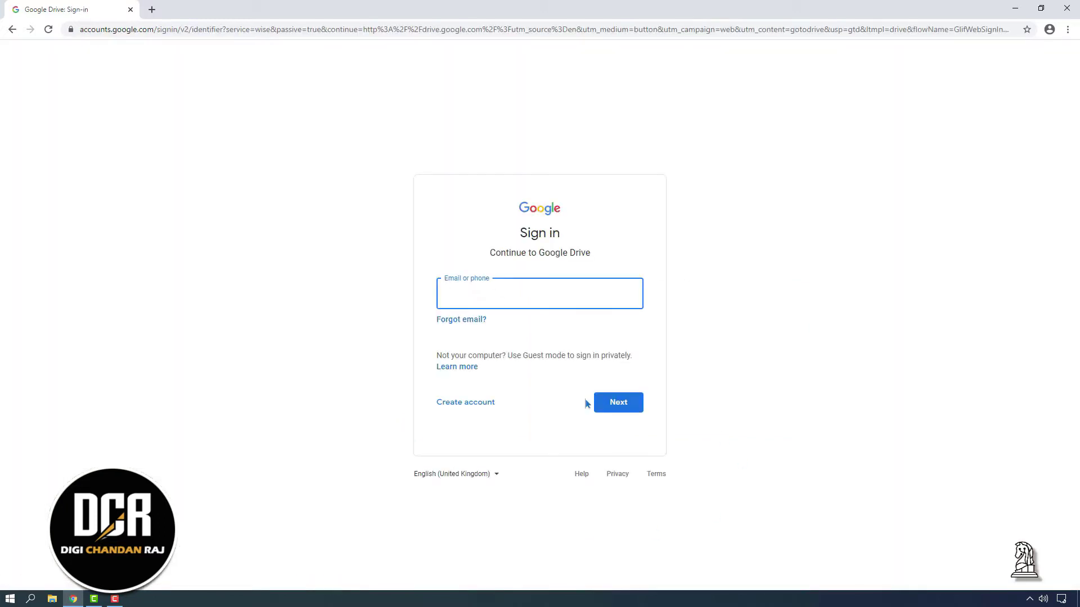
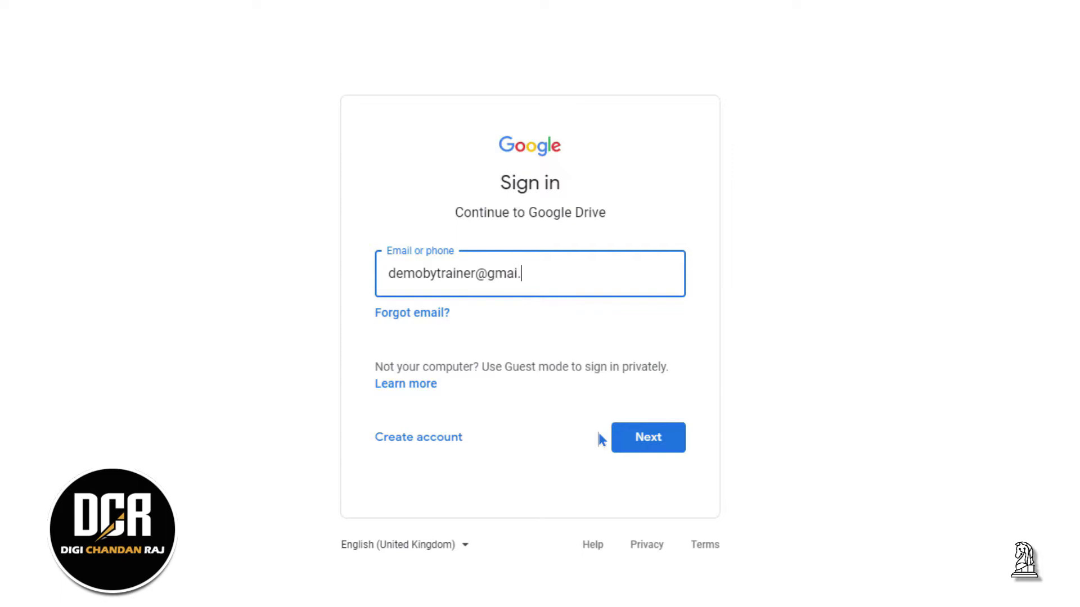
Sign in with the Google account's e-mail address and password
{"action": "key", "text": "Return"}
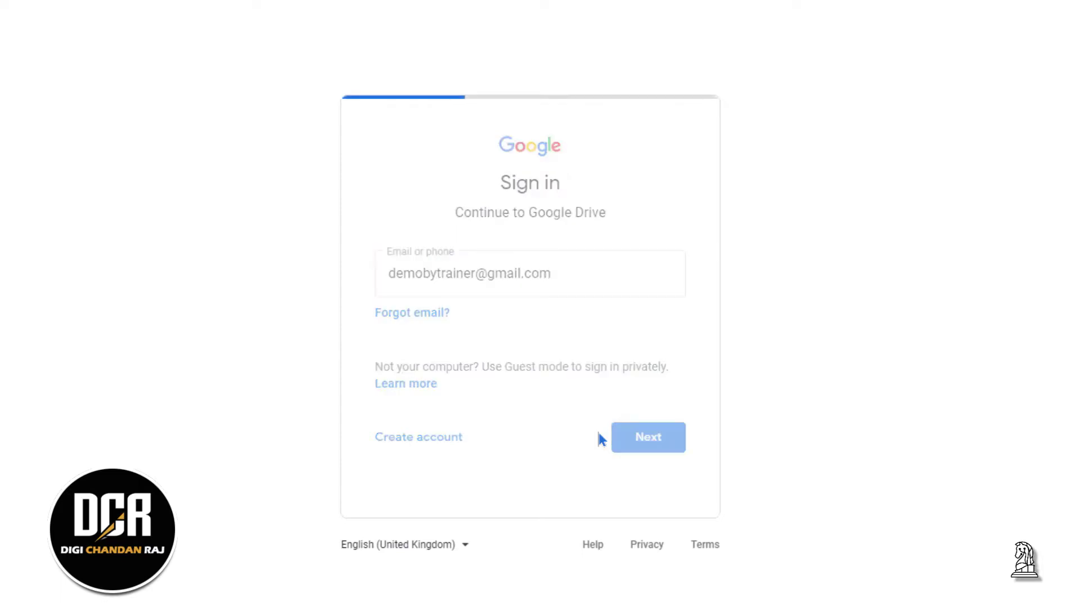
{"action": "type", "text": "******"}
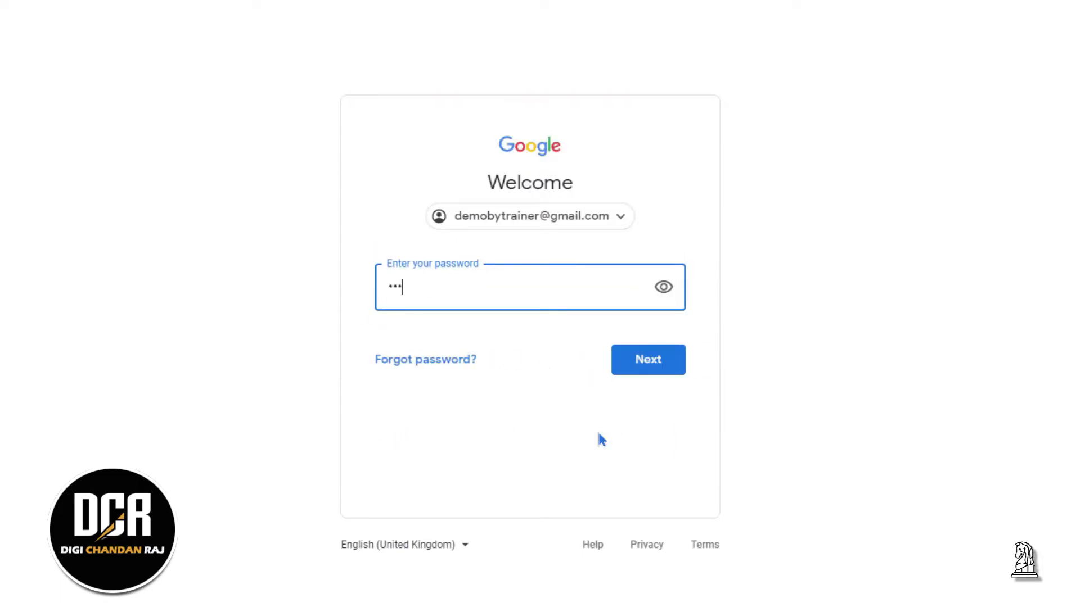
{"action": "type", "text": "***"}
{"action": "key", "text": "Return"}
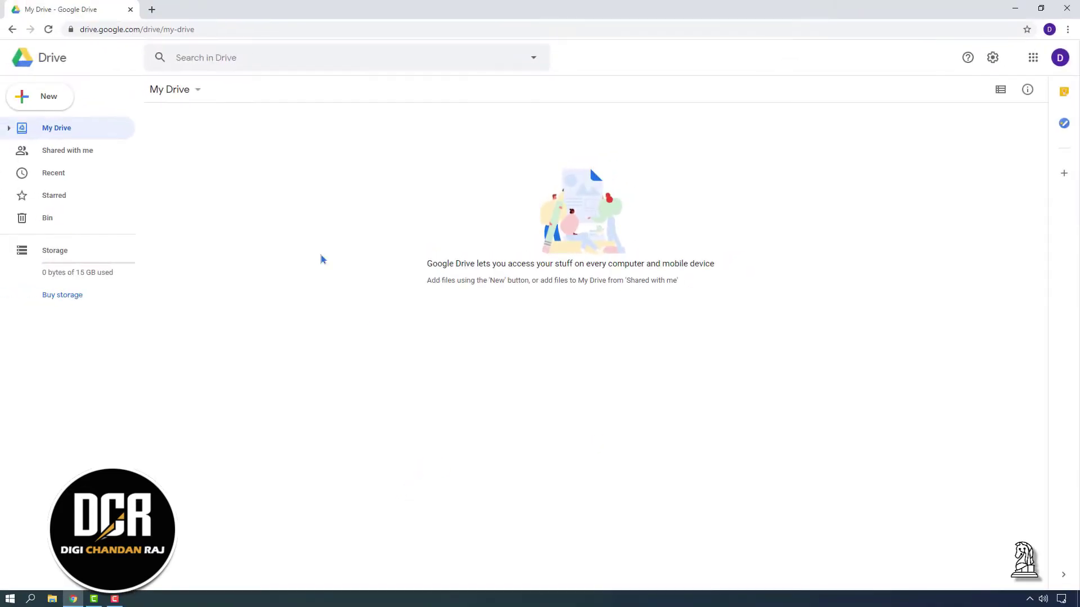
{"action": "left_click", "coordinate": [50, 97]}
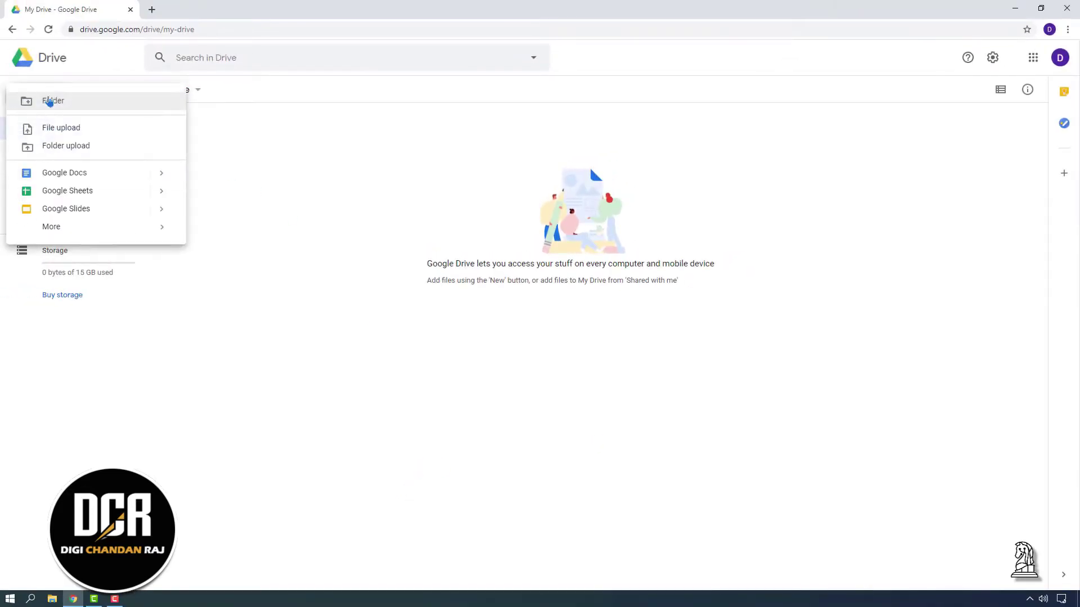
Create a blank Google Sheets spreadsheet and rename it 'Lead Sheet'
{"action": "left_click", "coordinate": [83, 192]}
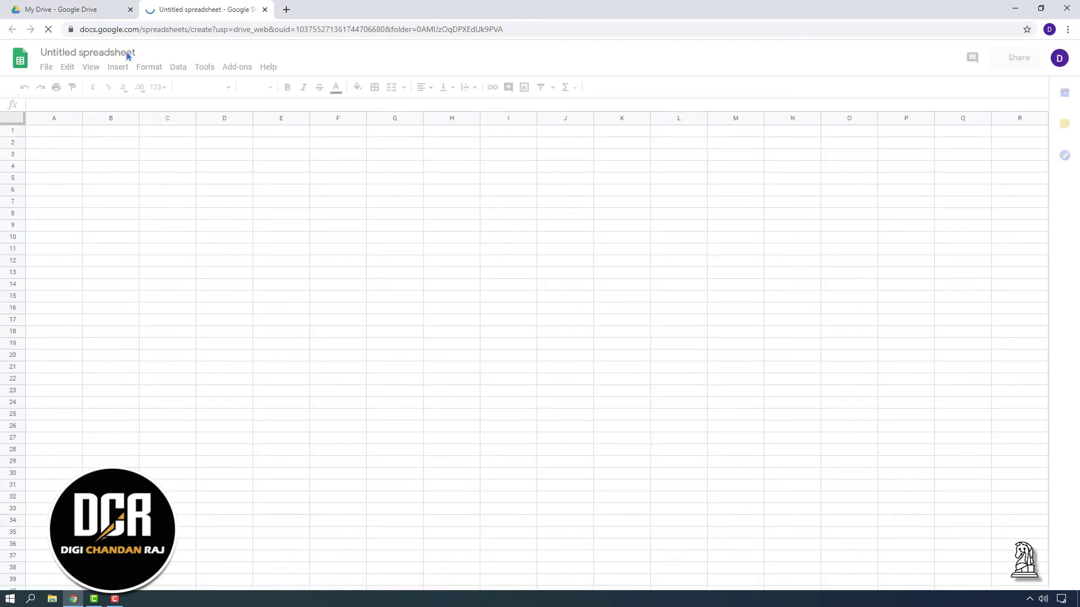
{"action": "left_click", "coordinate": [118, 53]}
{"action": "type", "text": "Lead Sheet"}
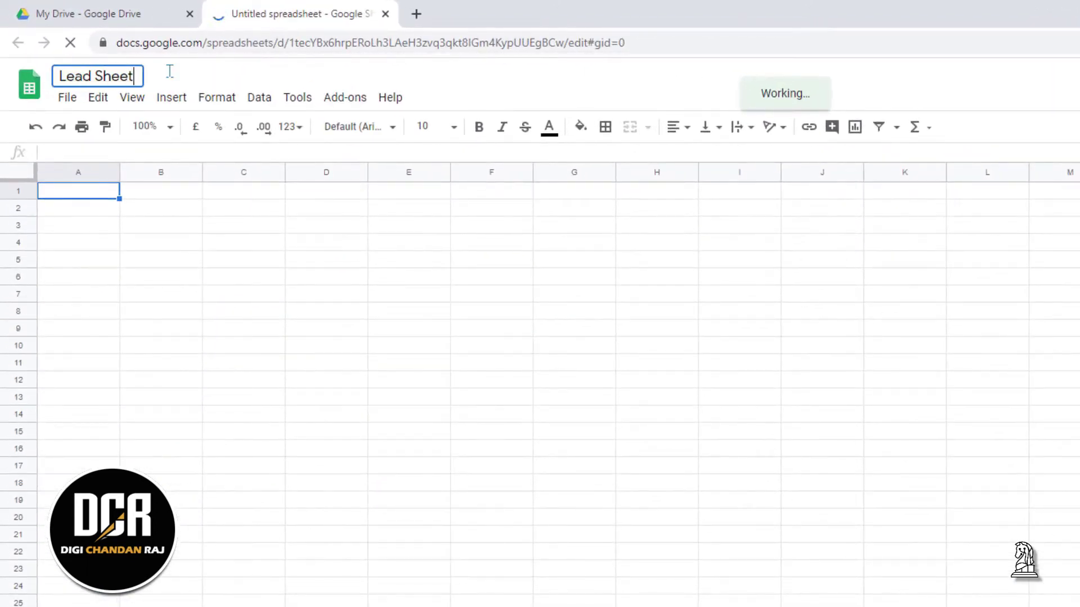
Enter headers First Name, Last Name, Email, Phone and Lead Source in A1:E1
{"action": "left_click", "coordinate": [73, 195]}
{"action": "type", "text": "First Name"}
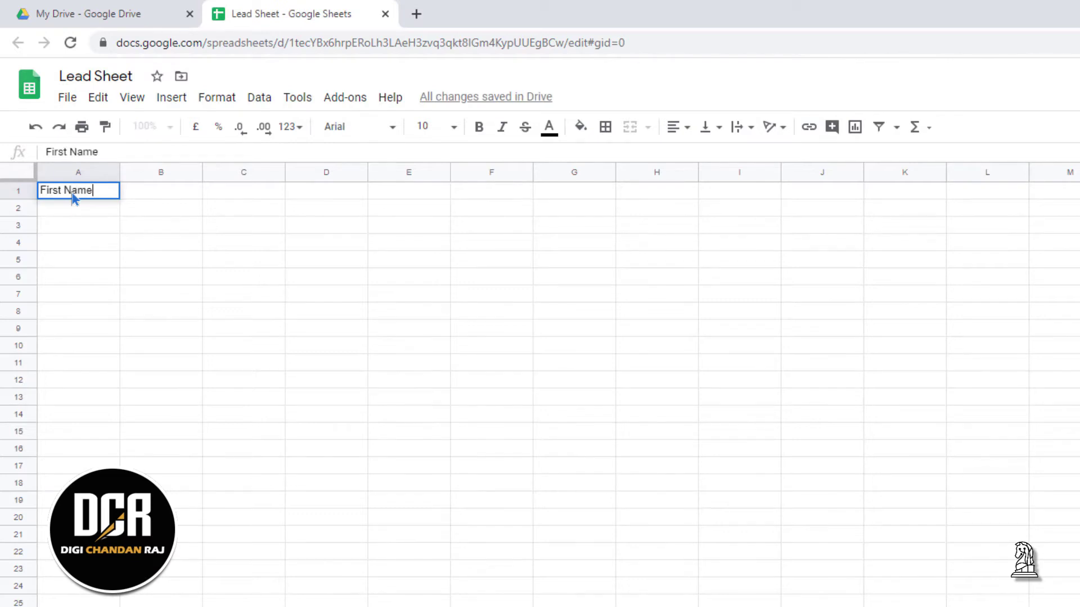
{"action": "left_click", "coordinate": [164, 192]}
{"action": "type", "text": "Last Na"}
{"action": "key", "text": "BackSpace"}
{"action": "key", "text": "BackSpace"}
{"action": "key", "text": "BackSpace"}
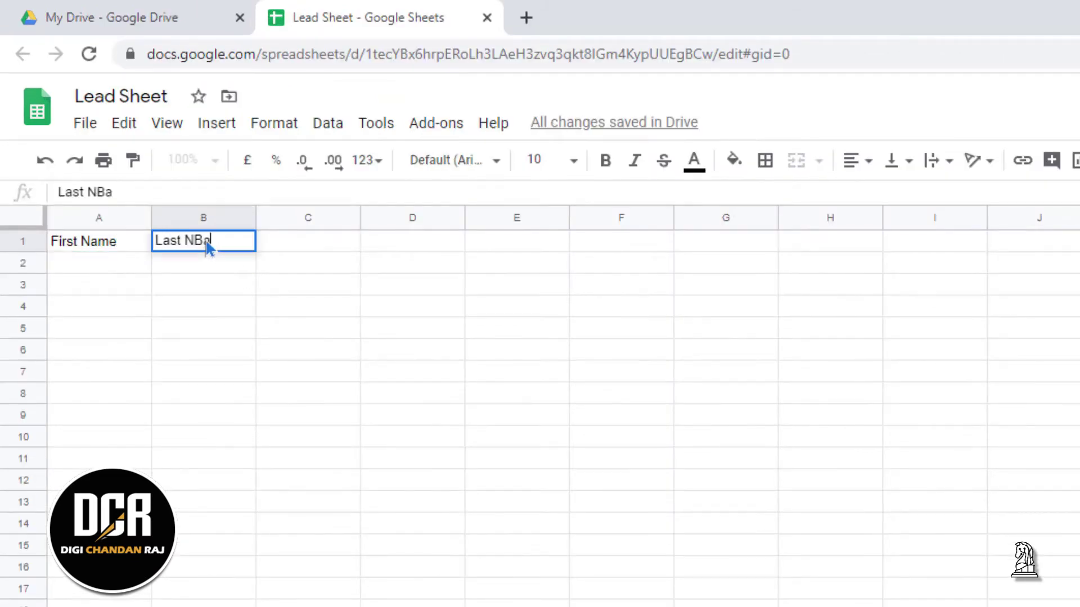
{"action": "type", "text": "Name"}
{"action": "left_click", "coordinate": [287, 246]}
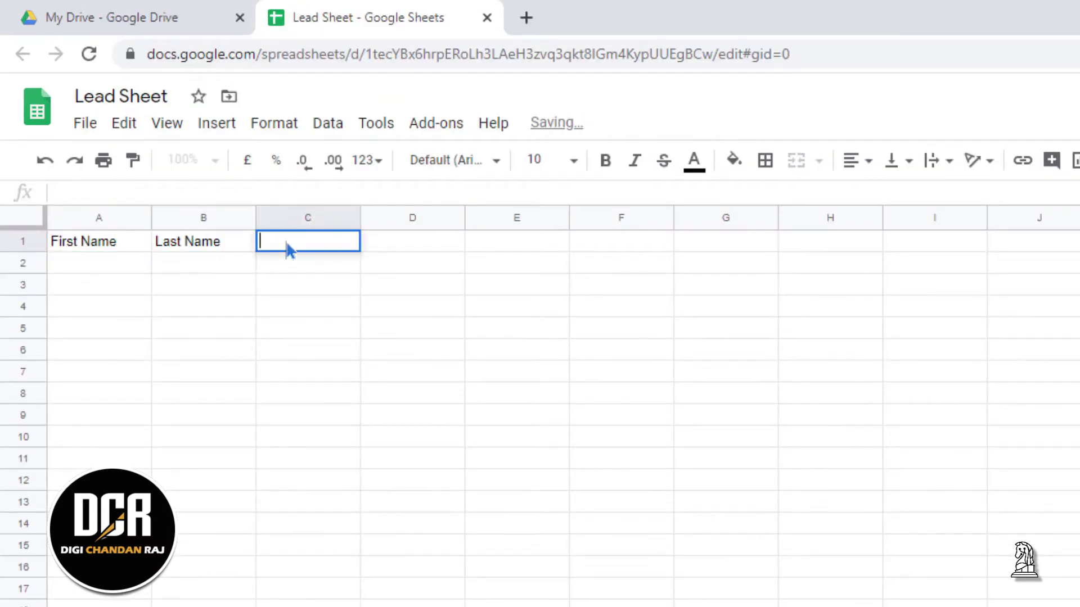
{"action": "type", "text": "Email"}
{"action": "left_click", "coordinate": [409, 249]}
{"action": "type", "text": "Phone"}
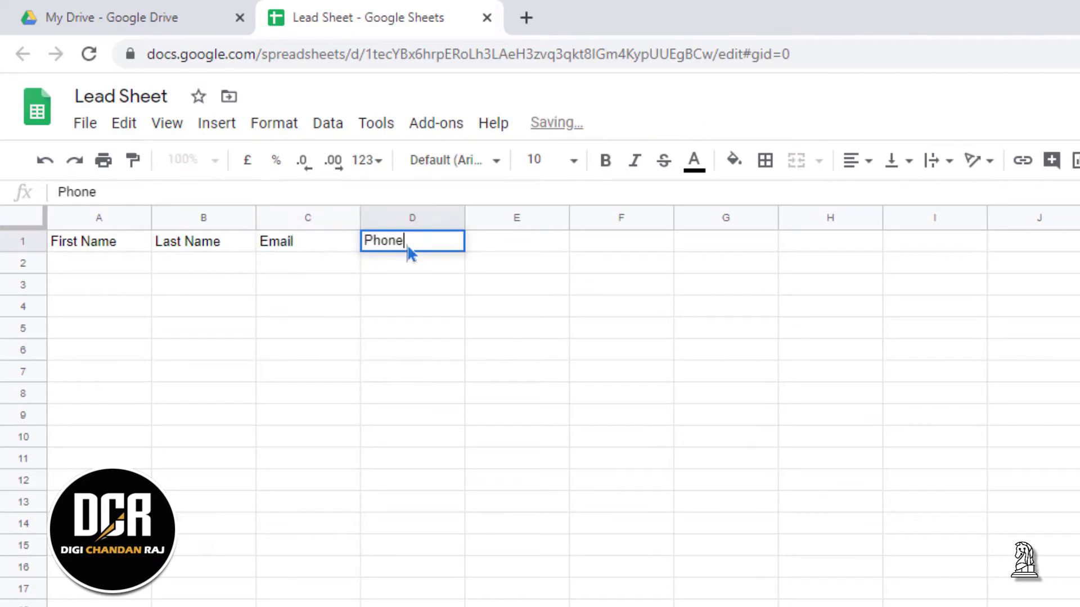
{"action": "left_click", "coordinate": [516, 246]}
{"action": "type", "text": "Lead Source"}
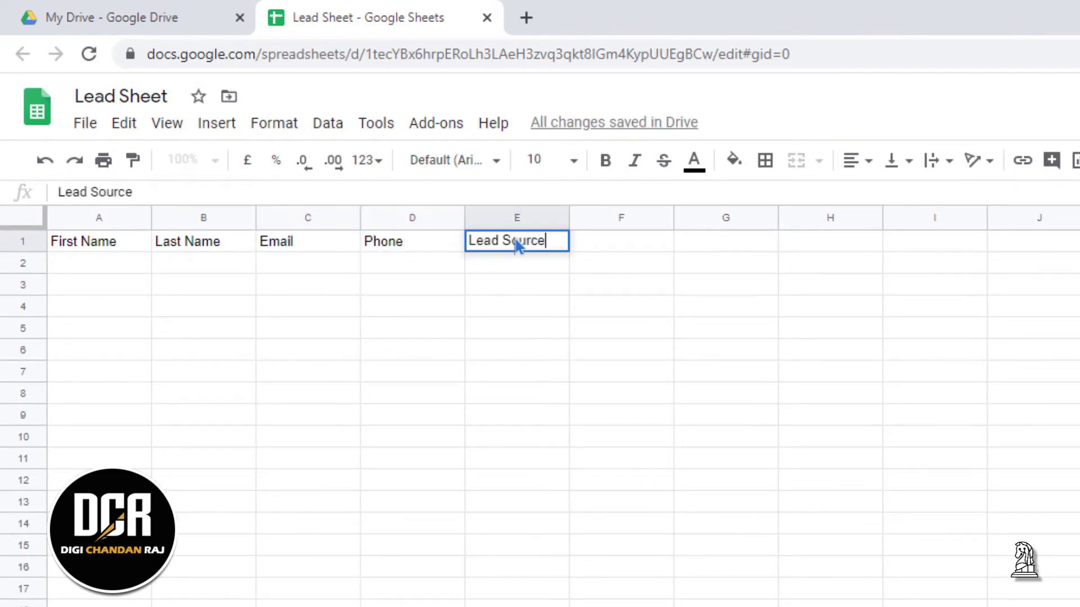
{"action": "left_click", "coordinate": [308, 458]}
{"action": "left_click_drag", "start_coordinate": [85, 242], "coordinate": [509, 251]}
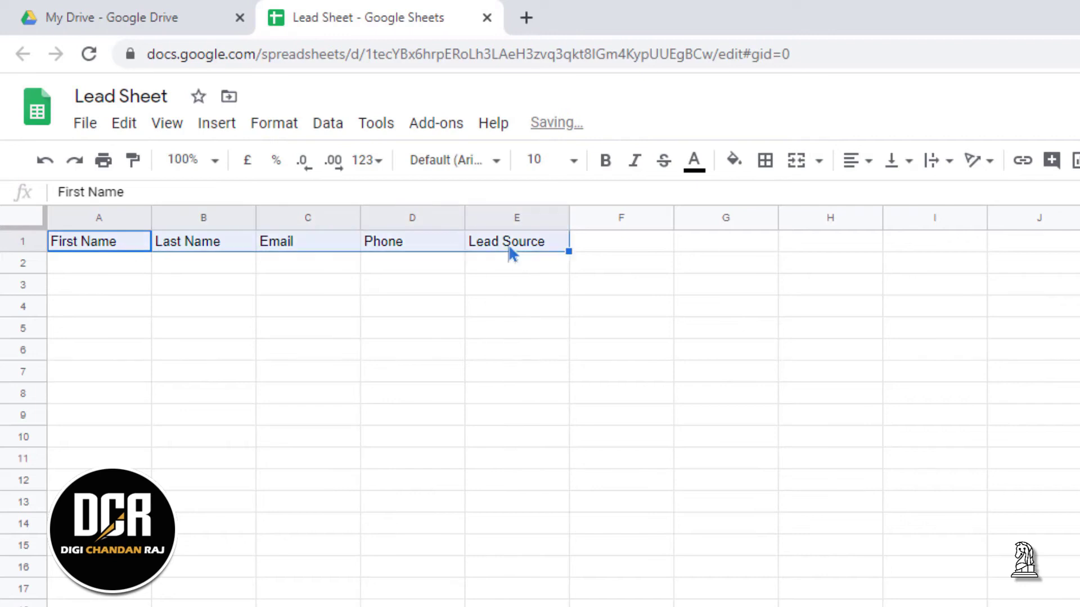
Fill A1:E1 with dark cornflower blue and widen columns A through E
{"action": "left_click", "coordinate": [733, 159]}
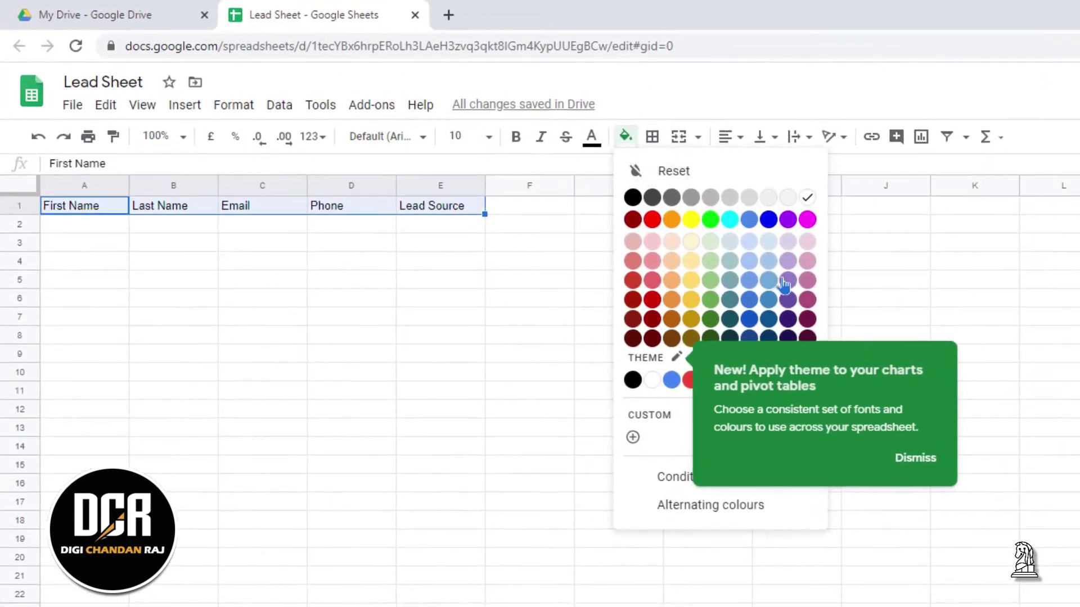
{"action": "left_click", "coordinate": [749, 282]}
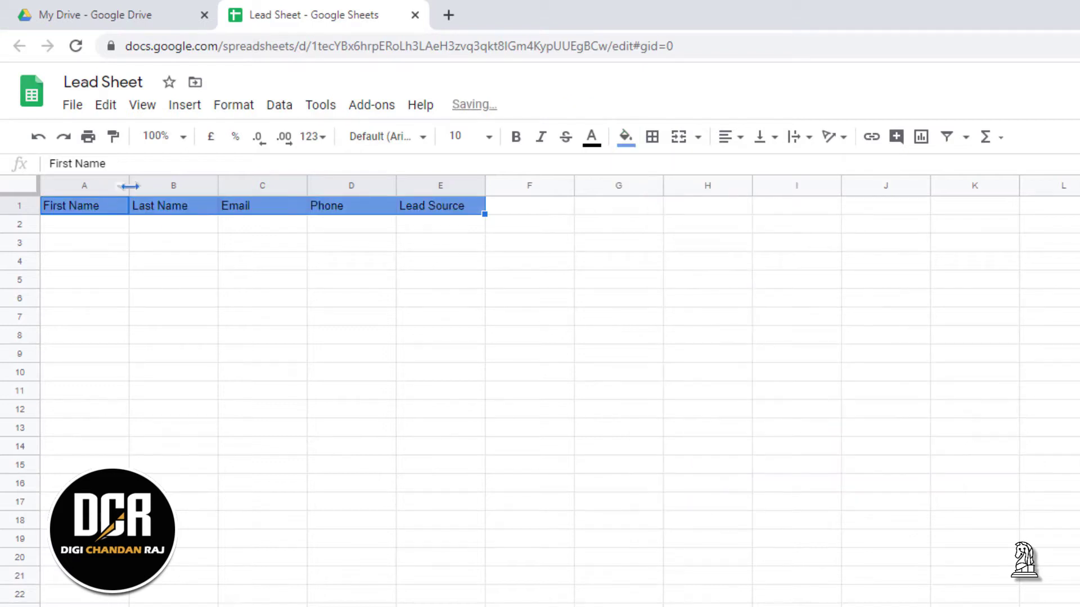
{"action": "left_click_drag", "start_coordinate": [128, 185], "coordinate": [181, 184]}
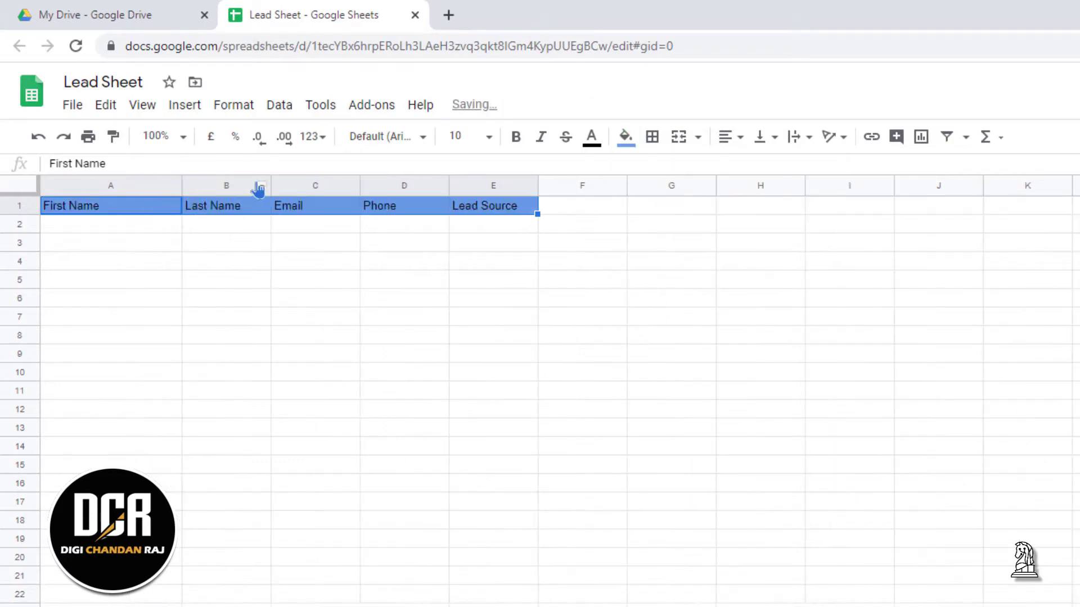
{"action": "left_click_drag", "start_coordinate": [269, 178], "coordinate": [323, 184]}
{"action": "left_click_drag", "start_coordinate": [411, 184], "coordinate": [457, 183]}
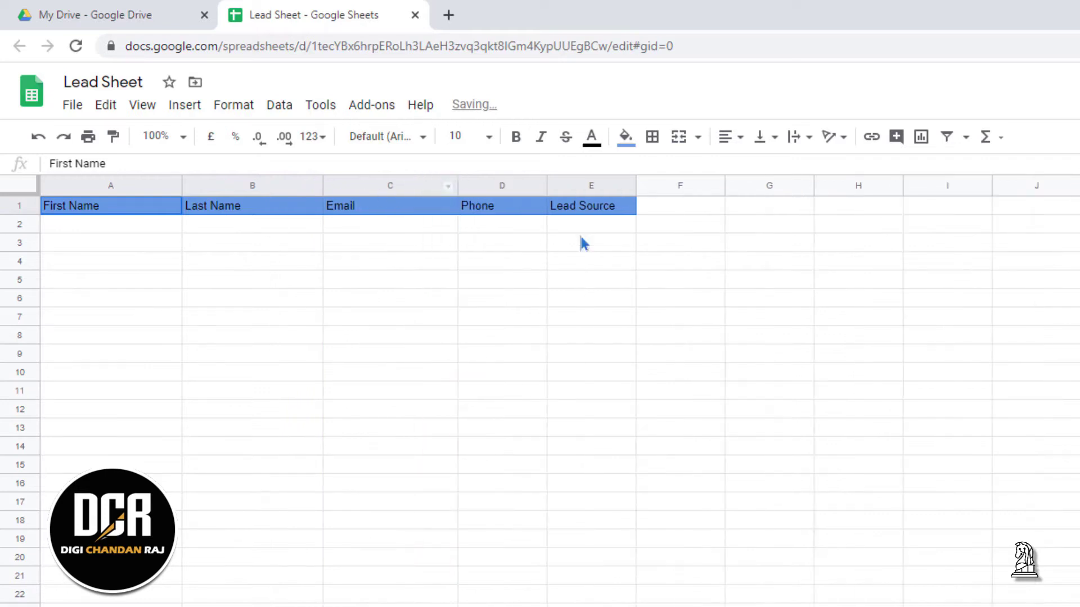
{"action": "left_click_drag", "start_coordinate": [546, 185], "coordinate": [589, 183]}
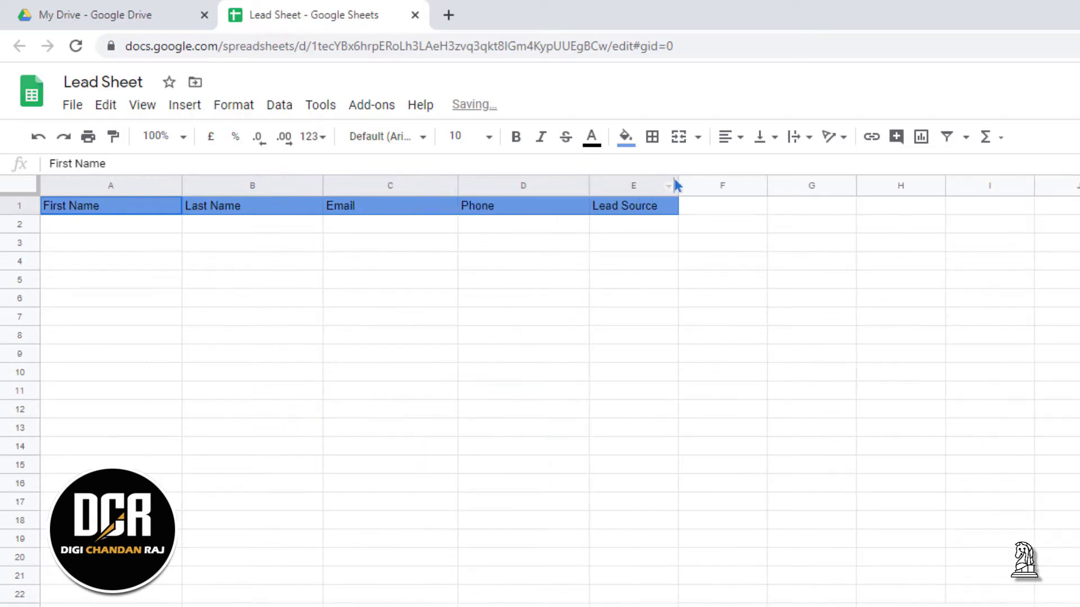
{"action": "left_click_drag", "start_coordinate": [678, 184], "coordinate": [736, 185]}
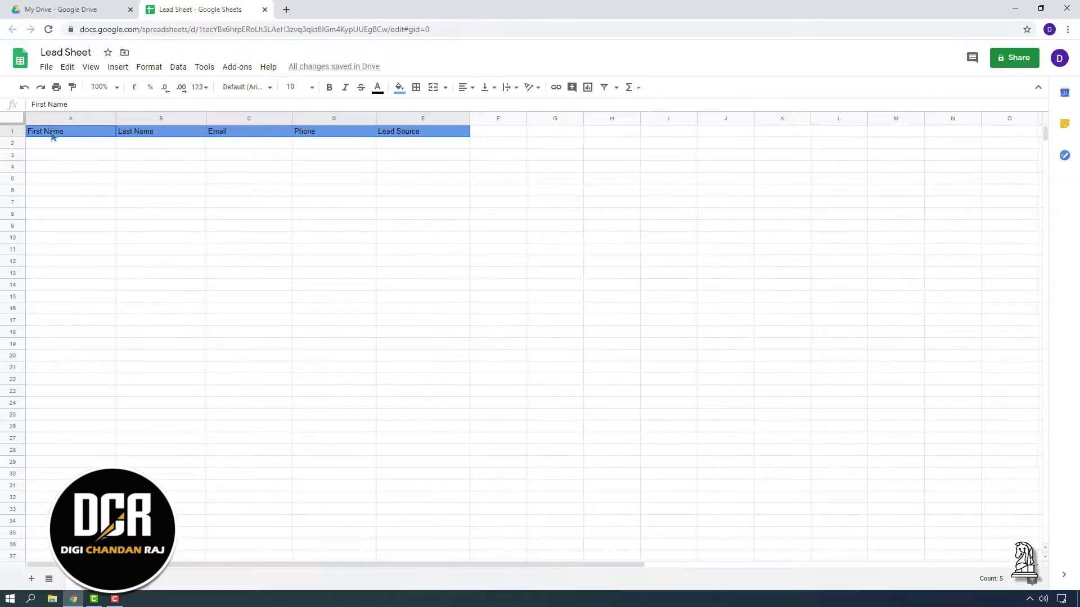
Make the header row text bold and white
{"action": "left_click", "coordinate": [18, 204]}
{"action": "left_click", "coordinate": [326, 89]}
{"action": "left_click", "coordinate": [377, 88]}
{"action": "left_click", "coordinate": [494, 118]}
{"action": "left_click", "coordinate": [283, 252]}
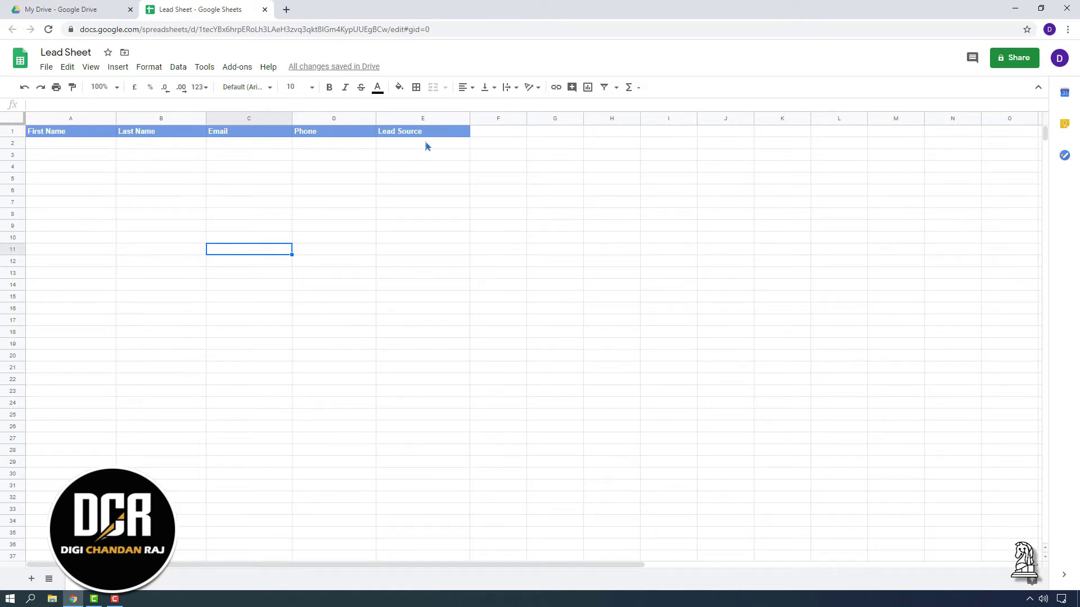
{"action": "left_click", "coordinate": [37, 203]}
{"action": "left_click", "coordinate": [63, 297]}
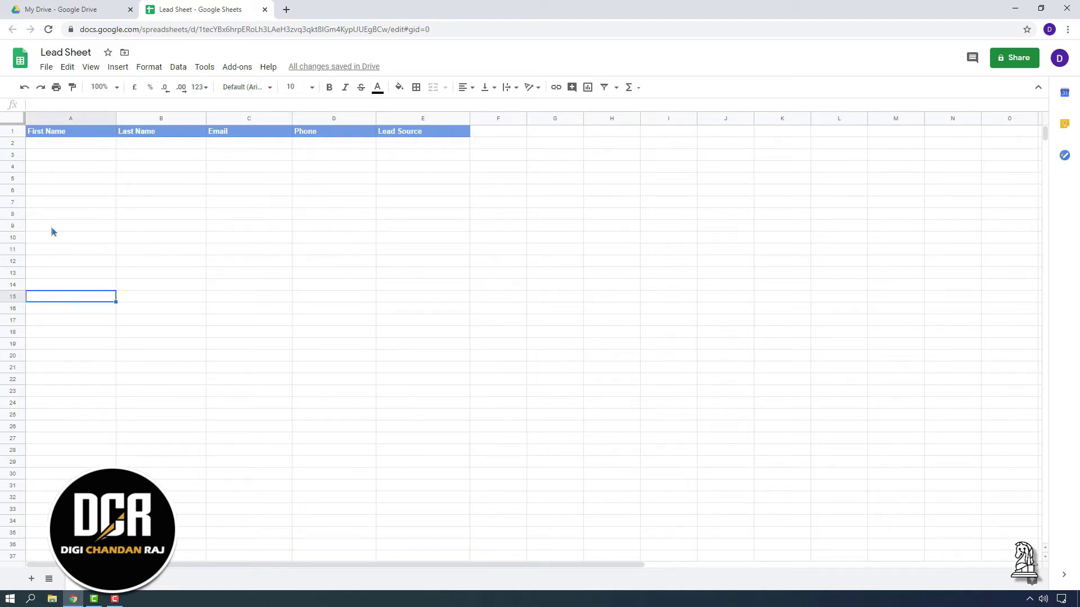
{"action": "left_click", "coordinate": [498, 379]}
{"action": "left_click_drag", "start_coordinate": [34, 194], "coordinate": [443, 458]}
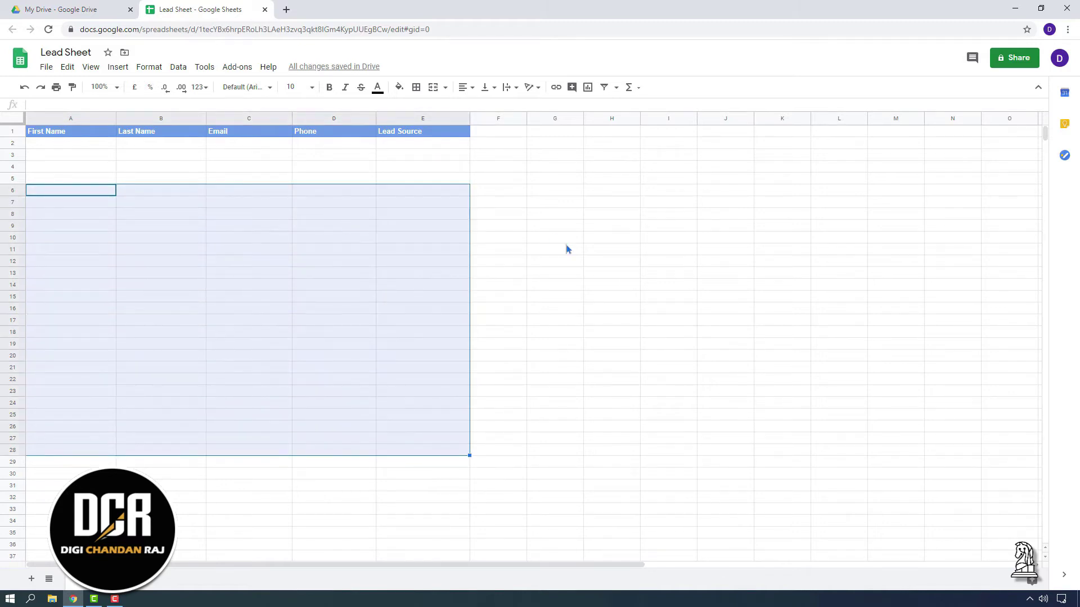
Enter the first lead's name, e-mail, phone and Facebook source in row 2, left-aligning the Phone column
{"action": "double_click", "coordinate": [40, 145]}
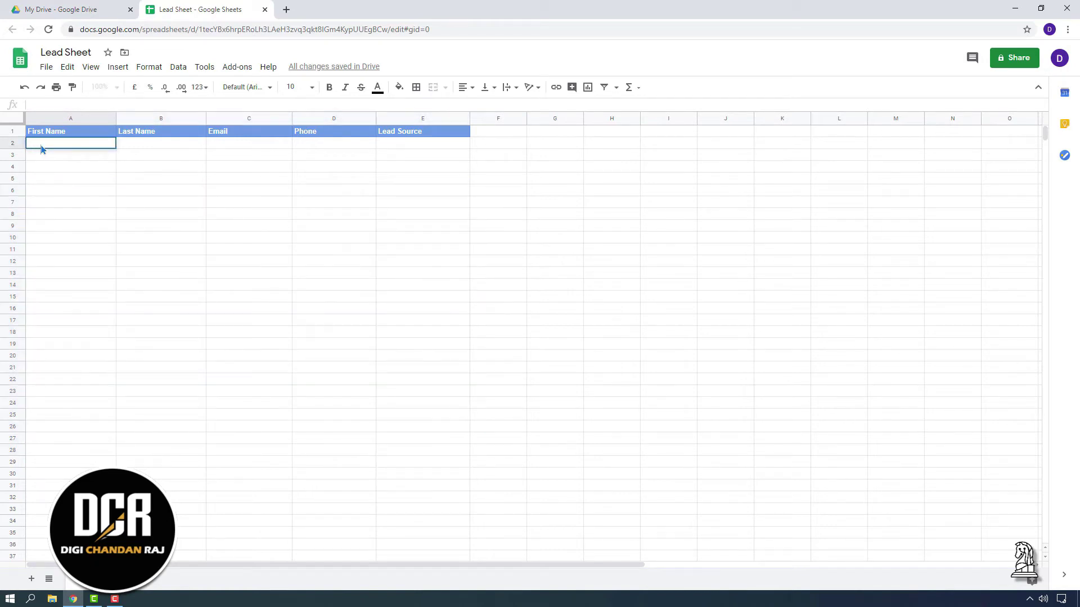
{"action": "key", "text": "Tab"}
{"action": "key", "text": "Tab"}
{"action": "key", "text": "Tab"}
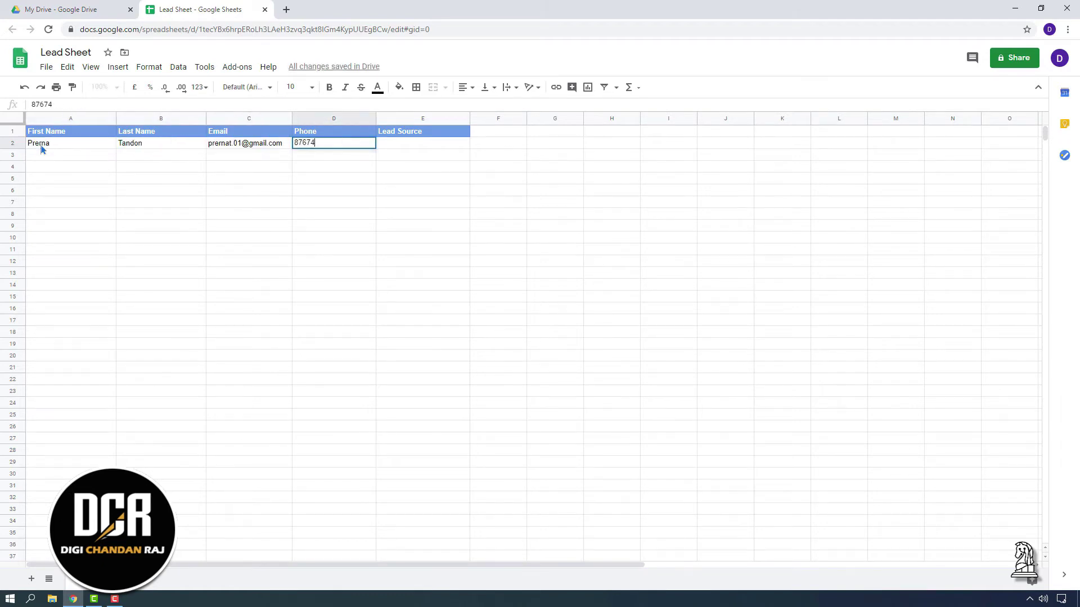
{"action": "key", "text": "Tab"}
{"action": "type", "text": "Facebook"}
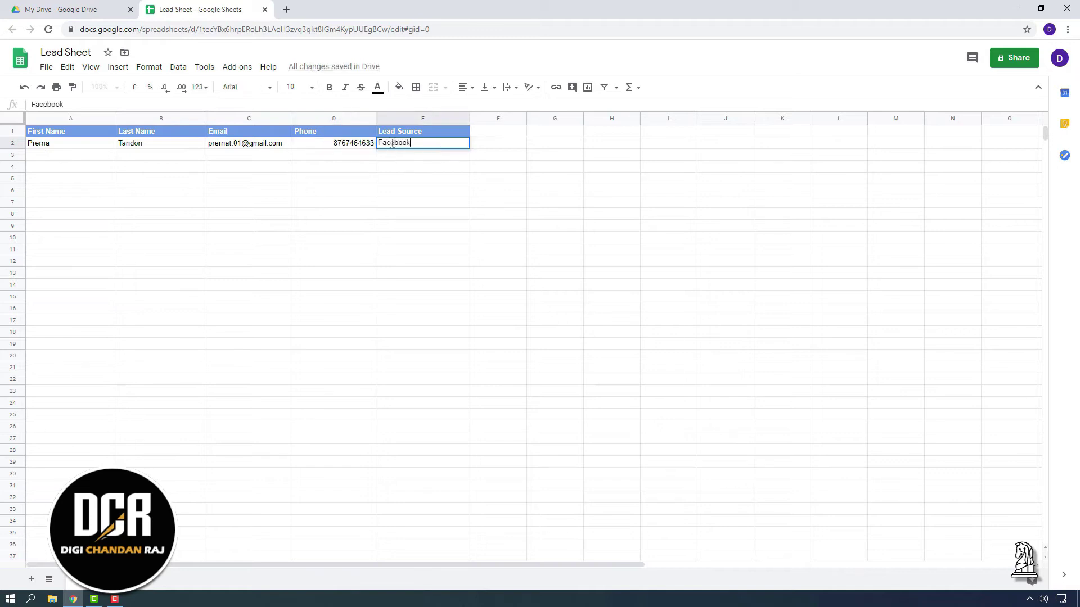
{"action": "left_click", "coordinate": [333, 118]}
{"action": "left_click", "coordinate": [466, 87]}
{"action": "left_click", "coordinate": [466, 107]}
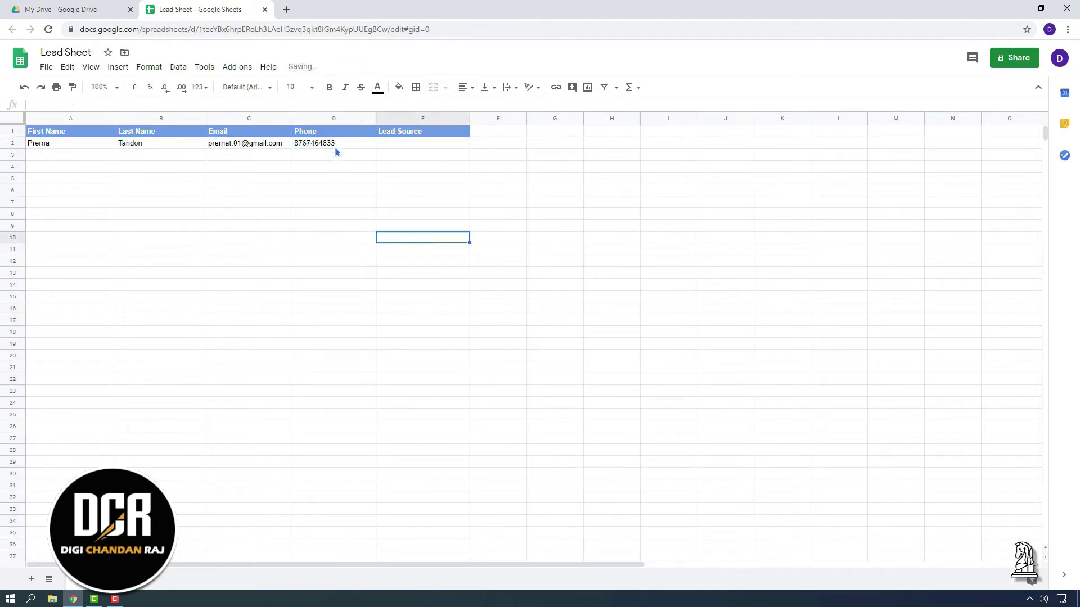
{"action": "left_click", "coordinate": [394, 144]}
{"action": "type", "text": "Facebook"}
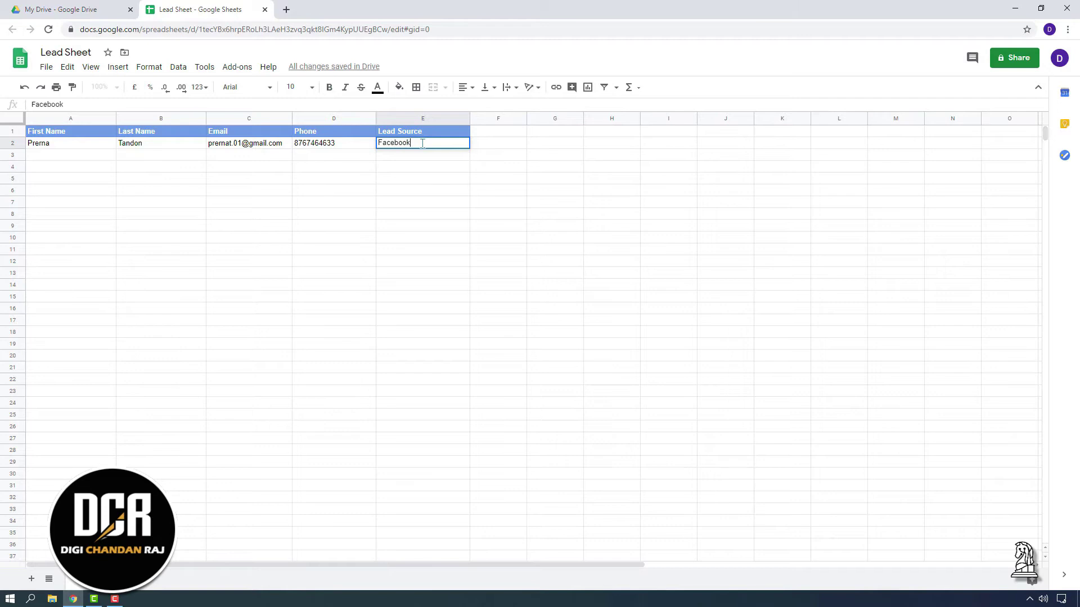
Enter the second lead's name, e-mail, phone and Google Ads source in row 3
{"action": "left_click", "coordinate": [50, 157]}
{"action": "key", "text": "Tab"}
{"action": "key", "text": "Tab"}
{"action": "key", "text": "Tab"}
{"action": "key", "text": "Tab"}
{"action": "type", "text": "Google Ads"}
{"action": "left_click", "coordinate": [333, 249]}
Enter the third lead's name, e-mail, phone and Agent's Entry source in row 4
{"action": "left_click", "coordinate": [106, 169]}
{"action": "key", "text": "Tab"}
{"action": "key", "text": "Tab"}
{"action": "key", "text": "Tab"}
{"action": "left_click", "coordinate": [394, 169]}
{"action": "type", "text": "Agent's Entry"}
Enter the fourth lead's name, e-mail, phone and Agent's Entry source in row 5
{"action": "left_click", "coordinate": [62, 178]}
{"action": "key", "text": "Tab"}
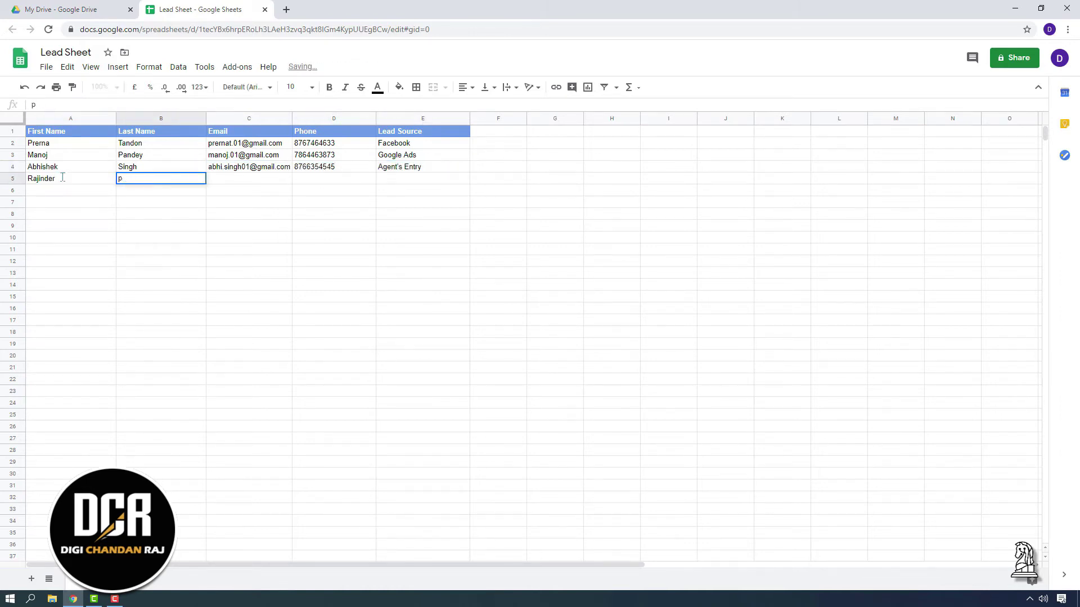
{"action": "left_click", "coordinate": [231, 180]}
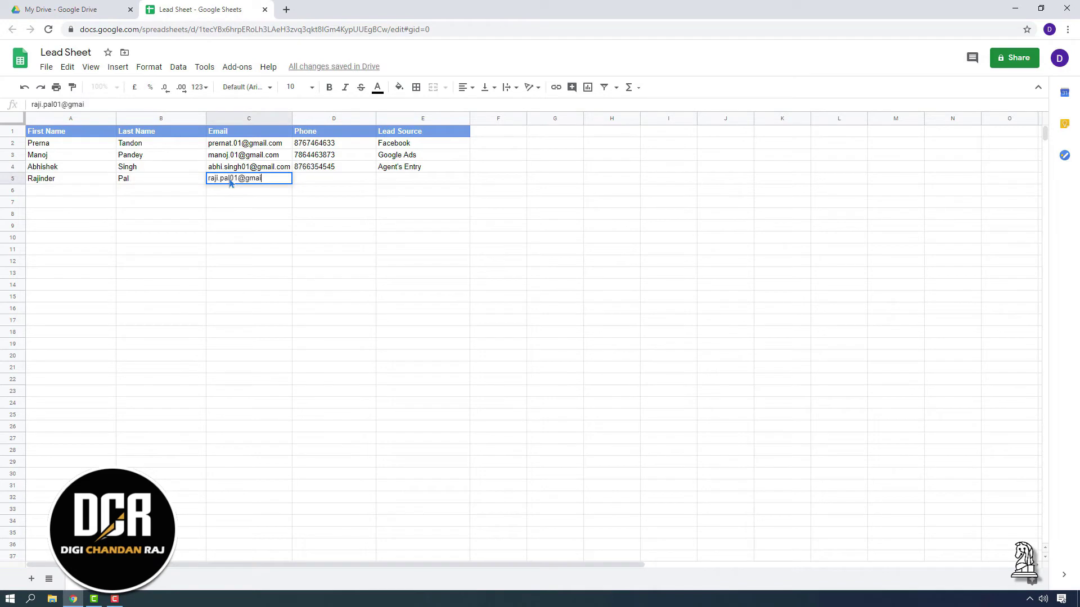
{"action": "key", "text": "Tab"}
{"action": "left_click", "coordinate": [405, 181]}
{"action": "type", "text": "Age"}
{"action": "left_click", "coordinate": [456, 247]}
{"action": "left_click", "coordinate": [63, 178]}
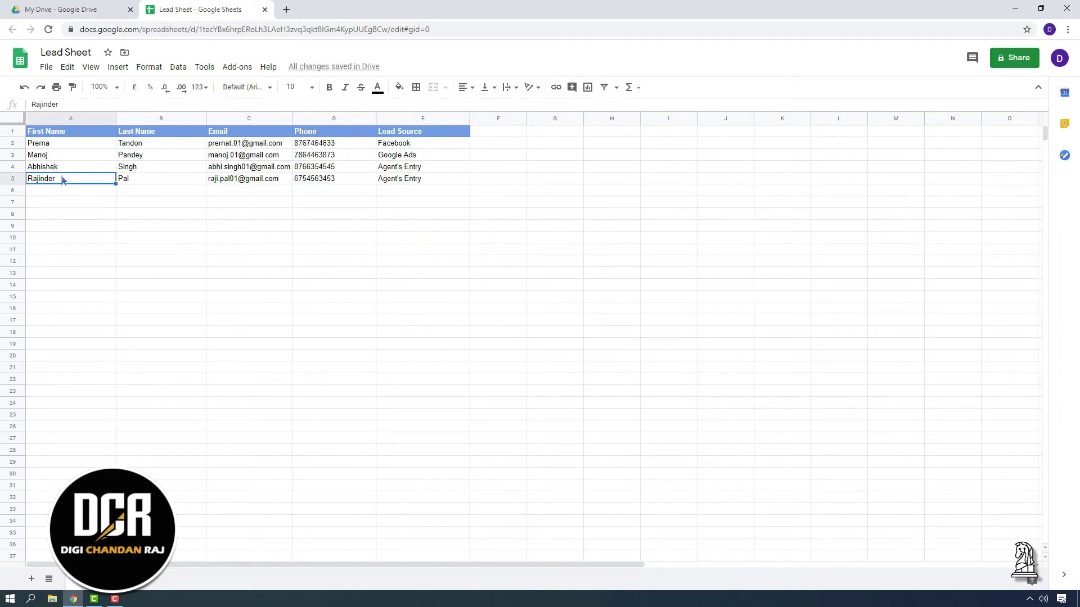
{"action": "left_click", "coordinate": [555, 297]}
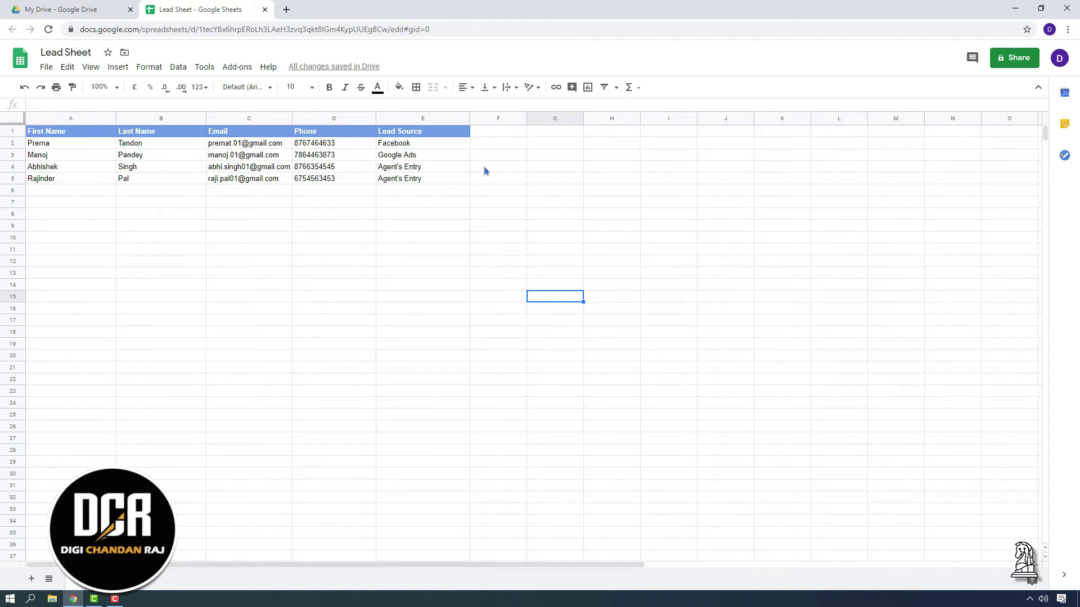
Review the four lead rows and empty range below, then open a new browser tab
{"action": "left_click_drag", "start_coordinate": [497, 177], "coordinate": [37, 149]}
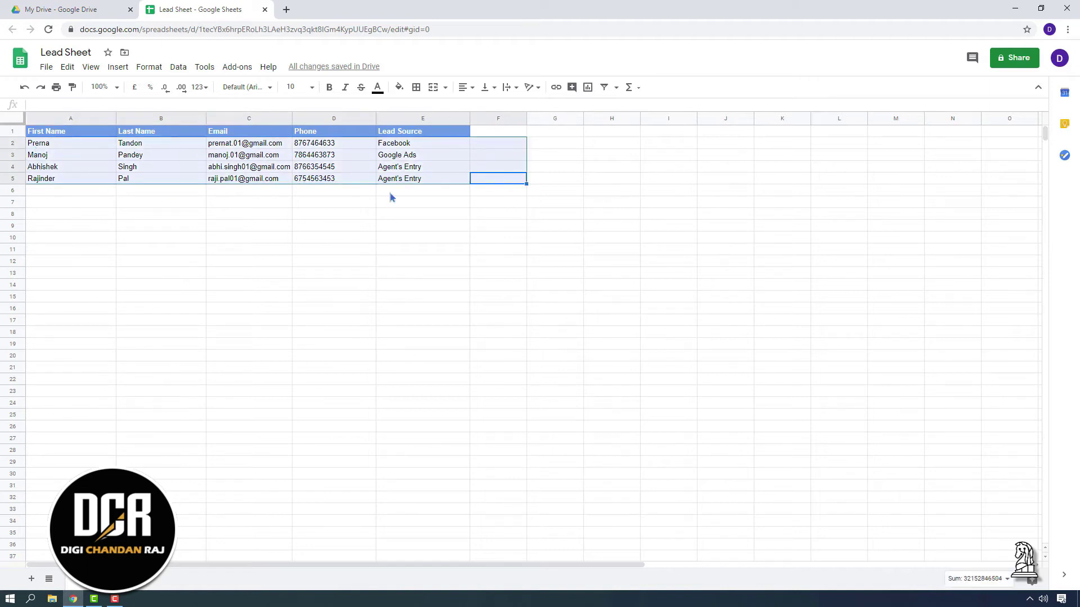
{"action": "left_click", "coordinate": [612, 240]}
{"action": "left_click_drag", "start_coordinate": [26, 190], "coordinate": [454, 437]}
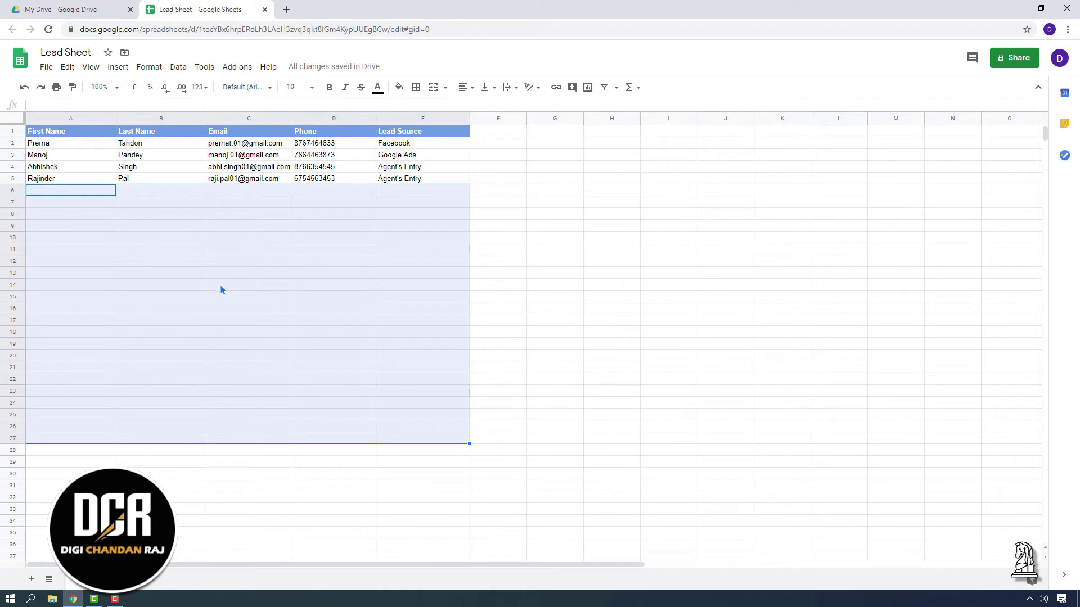
{"action": "left_click", "coordinate": [630, 333]}
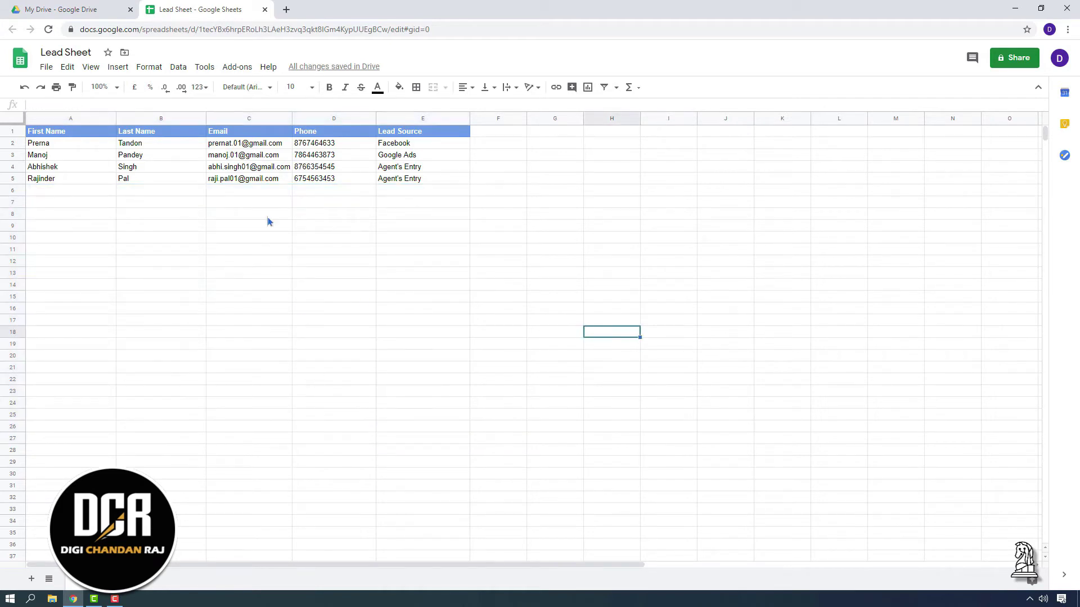
{"action": "left_click", "coordinate": [287, 9]}
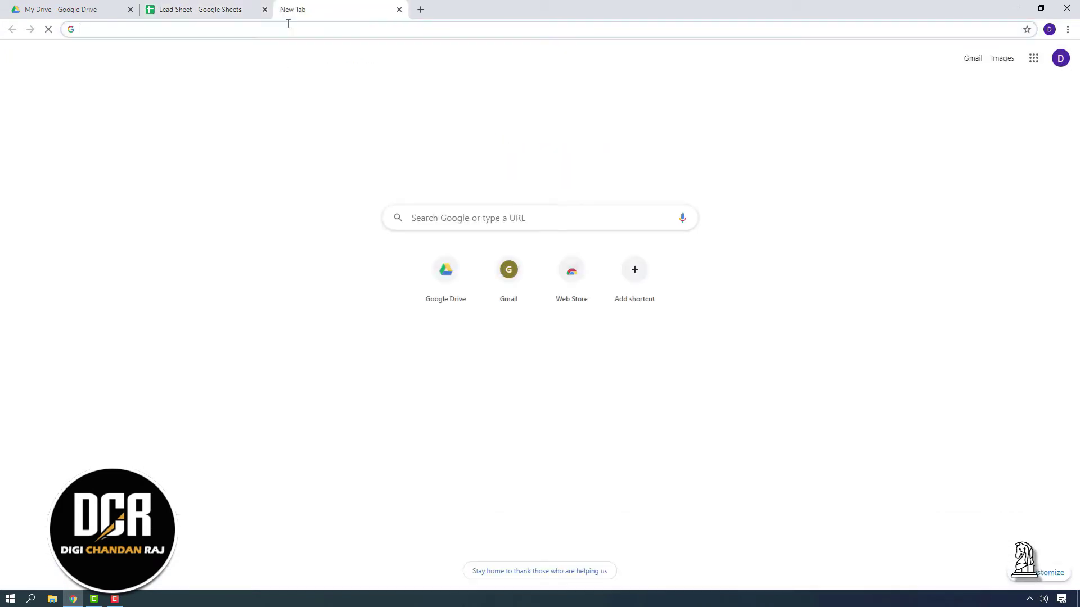
Load zapier.com and sign up for Zapier using the Google account
{"action": "type", "text": "zapier.com"}
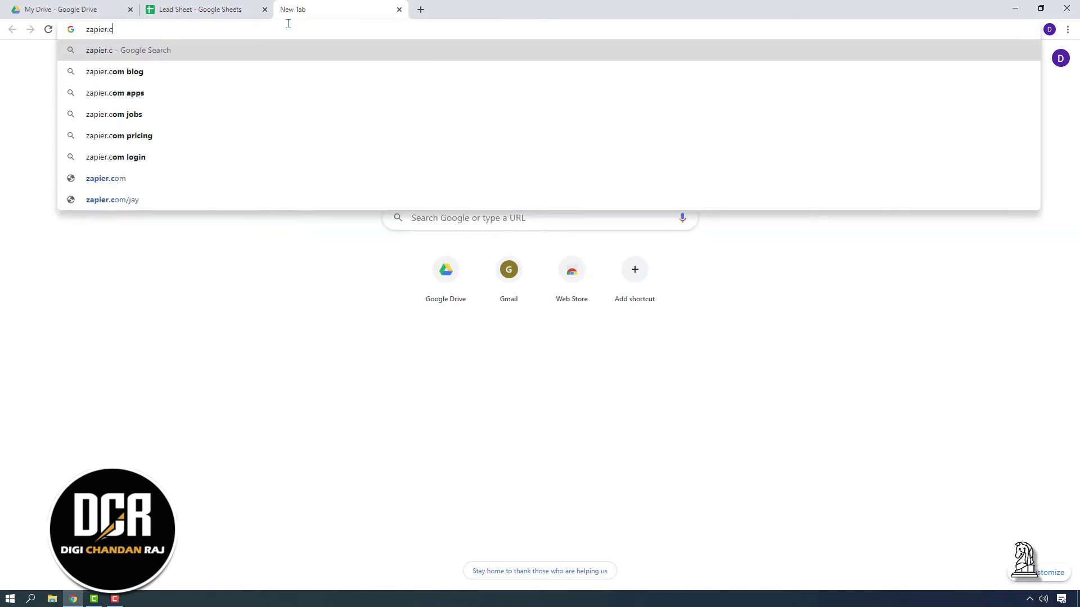
{"action": "key", "text": "Return"}
{"action": "left_click", "coordinate": [191, 7]}
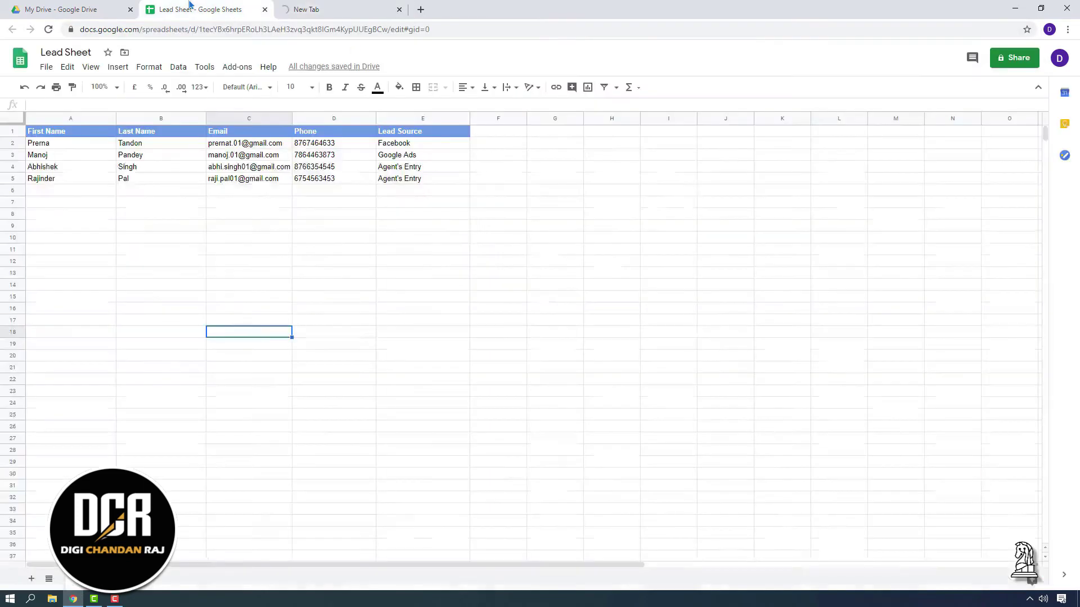
{"action": "left_click", "coordinate": [337, 10]}
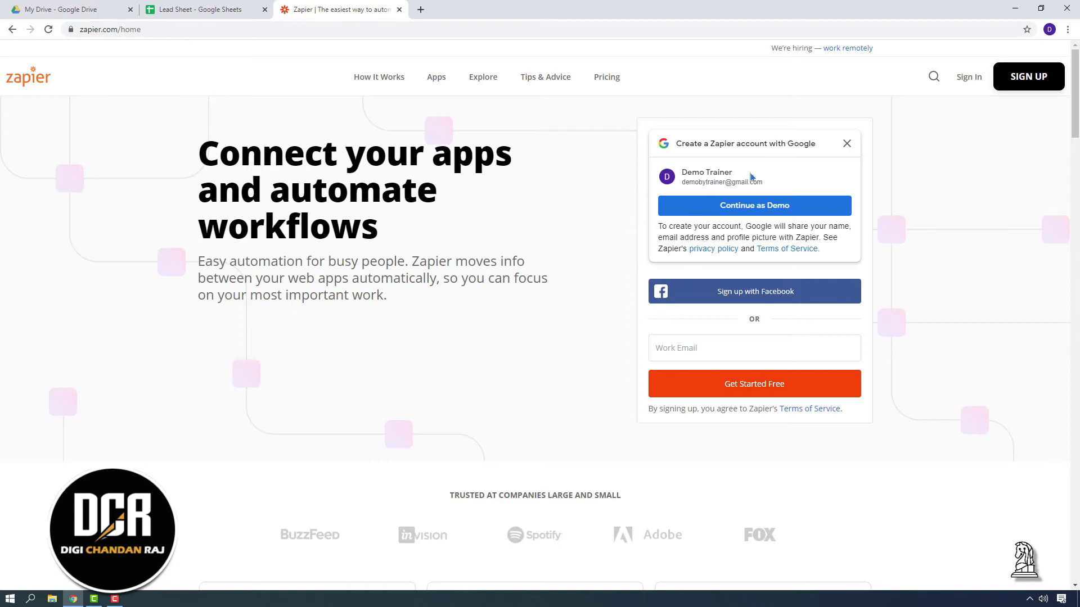
{"action": "left_click", "coordinate": [799, 214]}
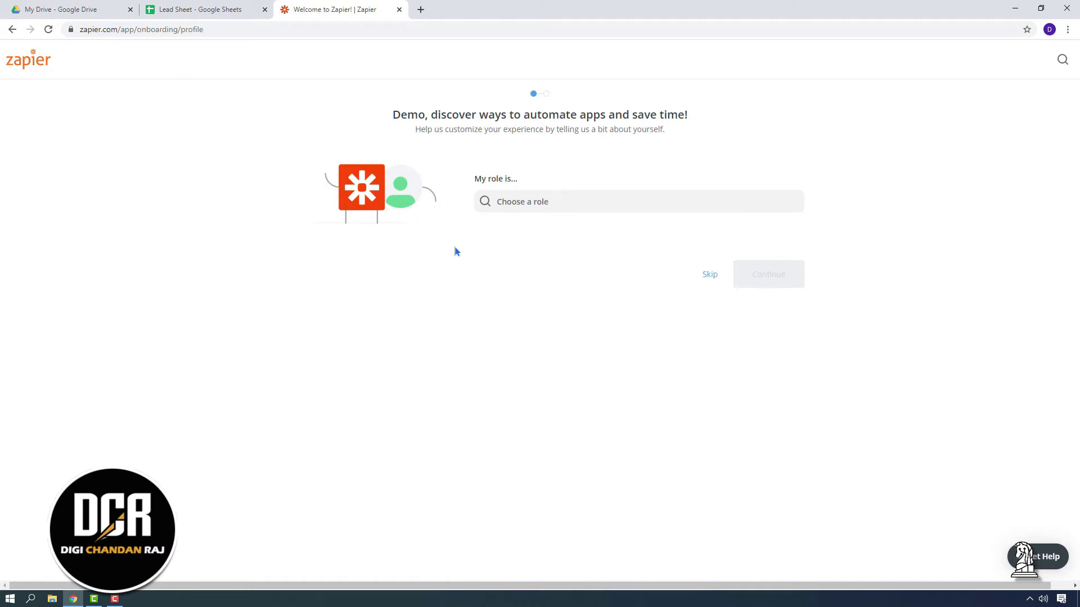
{"action": "left_click", "coordinate": [587, 202]}
Choose Teacher or Professor as the role and continue to the apps question
{"action": "scroll", "coordinate": [577, 250], "scroll_direction": "down", "scroll_amount": 2}
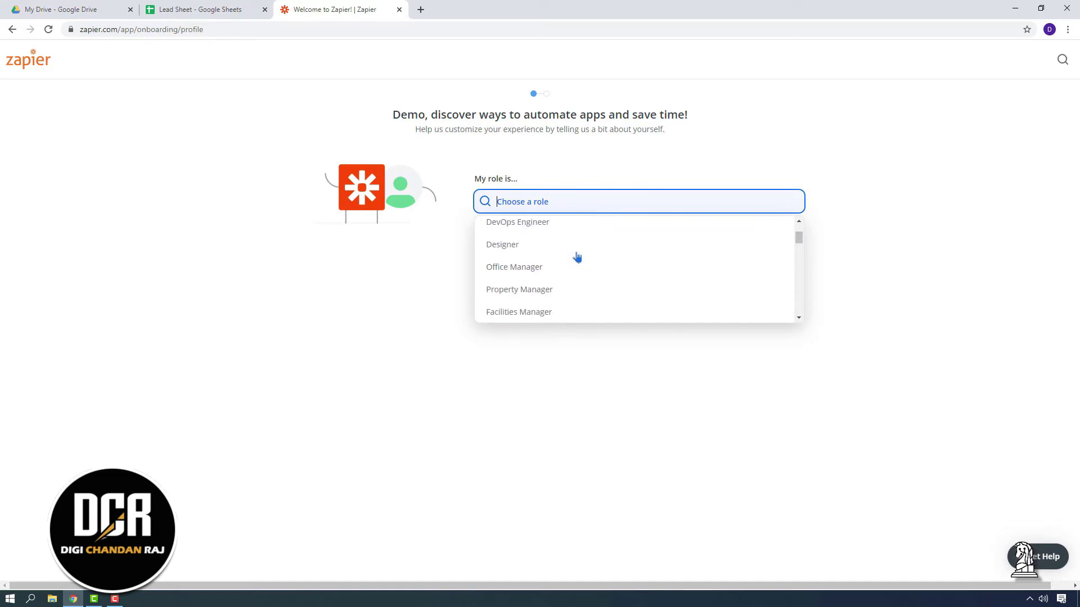
{"action": "scroll", "coordinate": [577, 257], "scroll_direction": "down", "scroll_amount": 3}
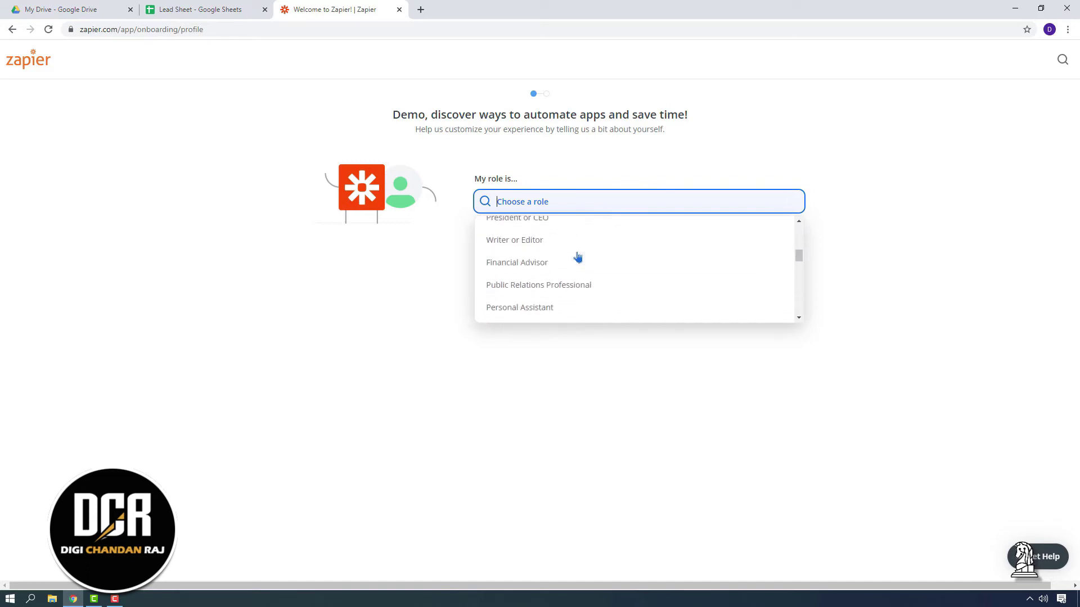
{"action": "scroll", "coordinate": [577, 257], "scroll_direction": "down", "scroll_amount": 5}
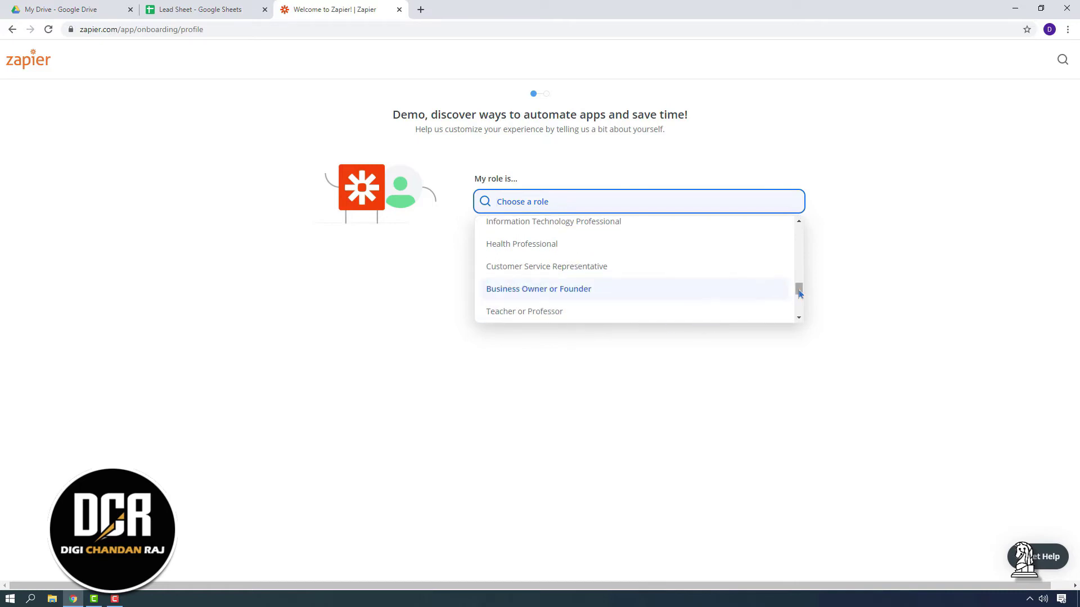
{"action": "left_click", "coordinate": [556, 312]}
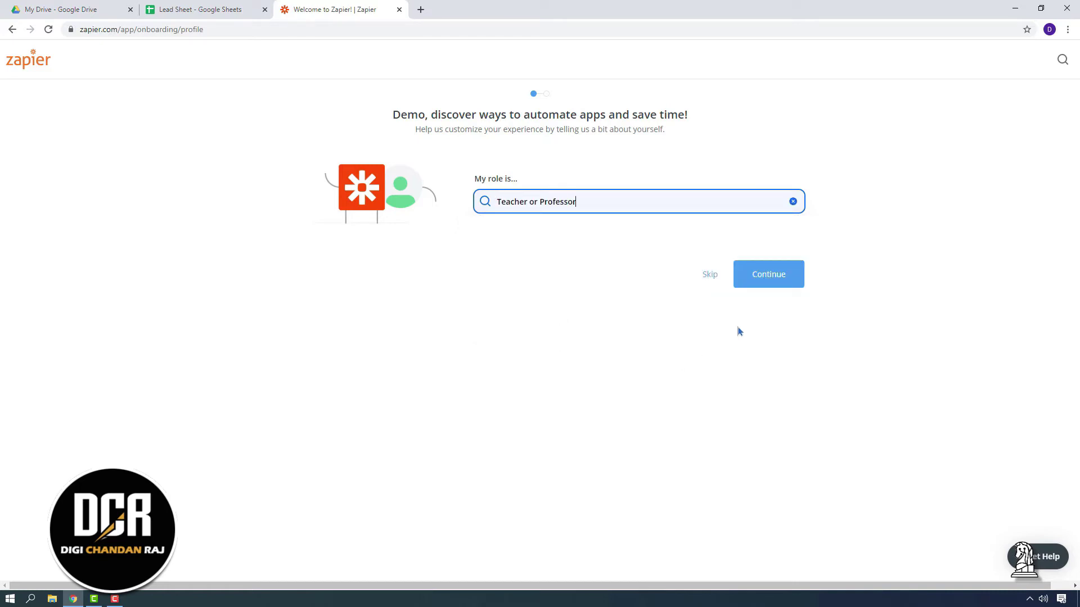
{"action": "left_click", "coordinate": [776, 282]}
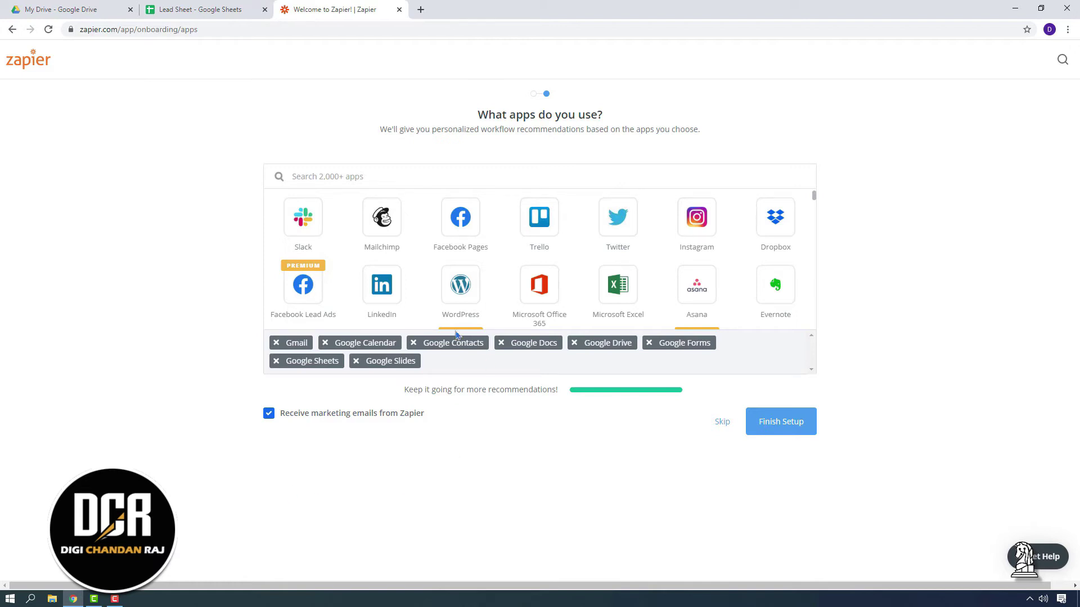
Swap Google Calendar and Contacts for Facebook Lead Ads, WordPress, Excel, Trello, Dropbox and Evernote
{"action": "left_click", "coordinate": [325, 343]}
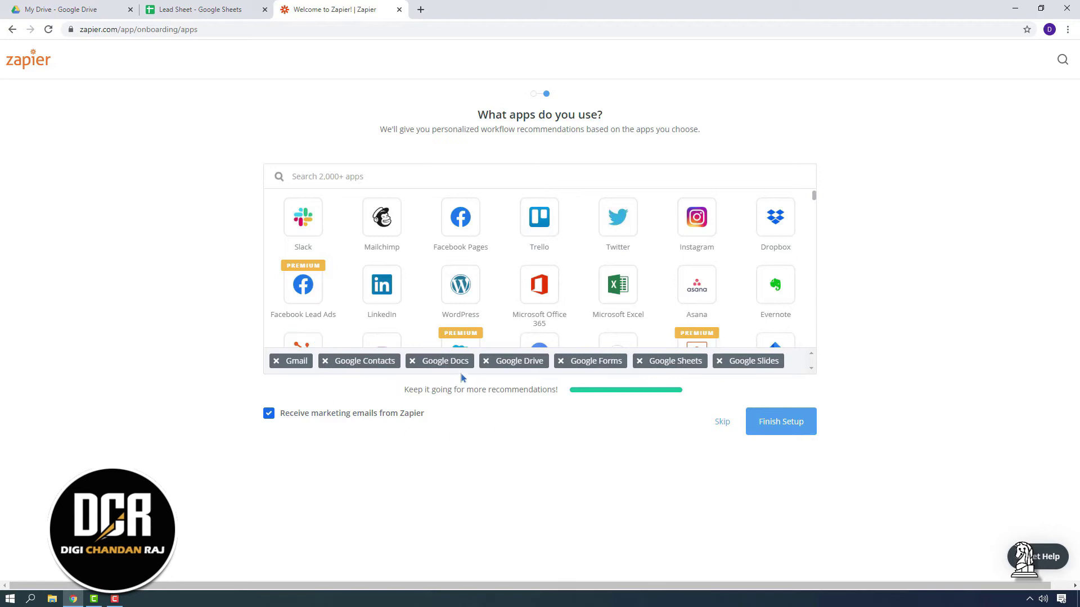
{"action": "left_click", "coordinate": [325, 361]}
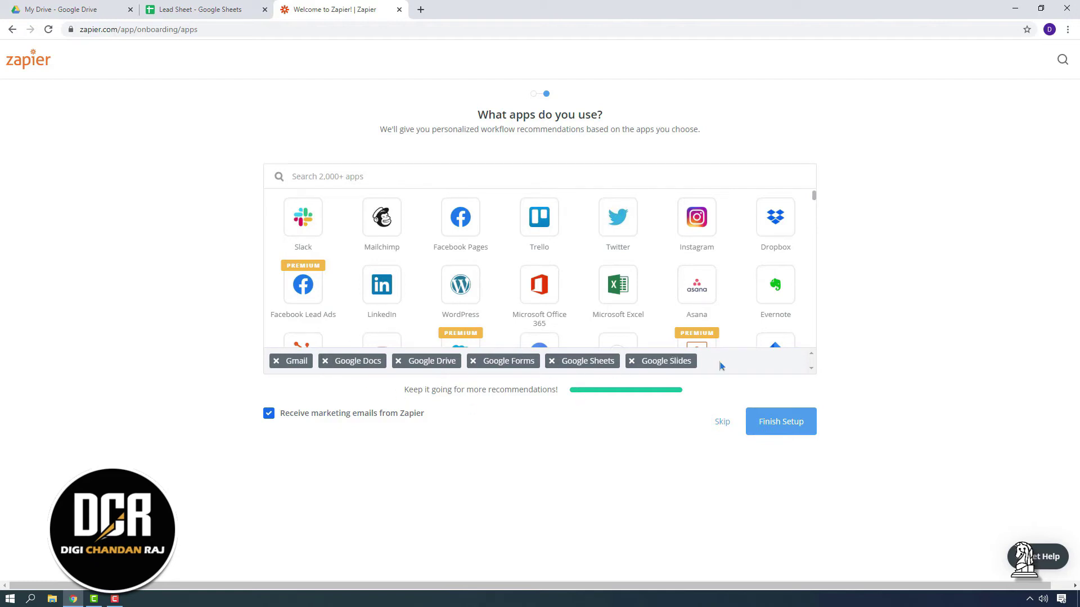
{"action": "left_click", "coordinate": [302, 301]}
{"action": "left_click", "coordinate": [456, 293]}
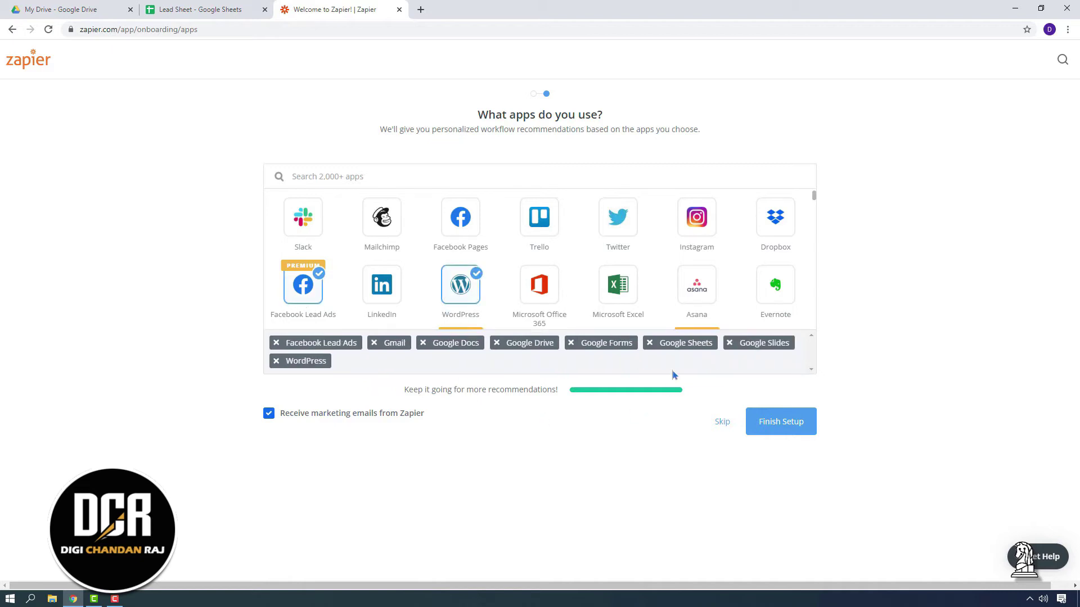
{"action": "left_click", "coordinate": [621, 289]}
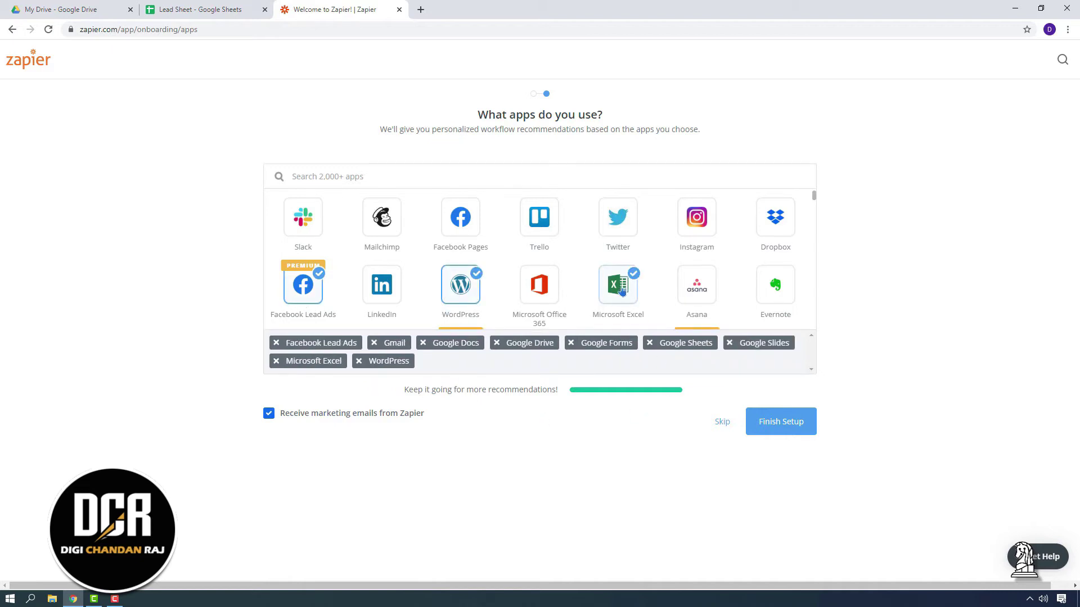
{"action": "left_click", "coordinate": [544, 230]}
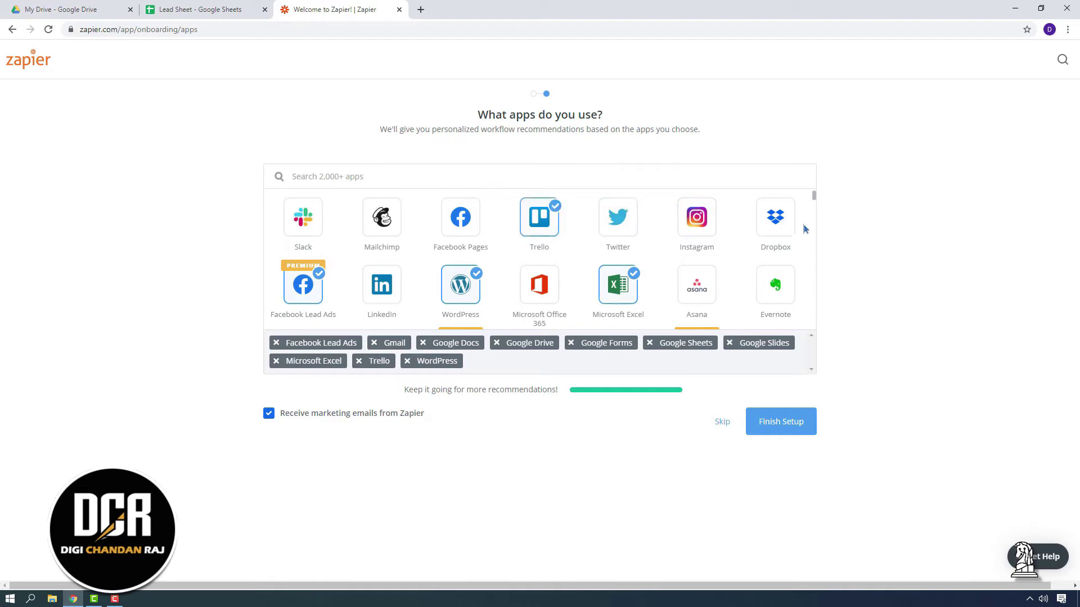
{"action": "left_click", "coordinate": [782, 222]}
{"action": "left_click", "coordinate": [778, 284]}
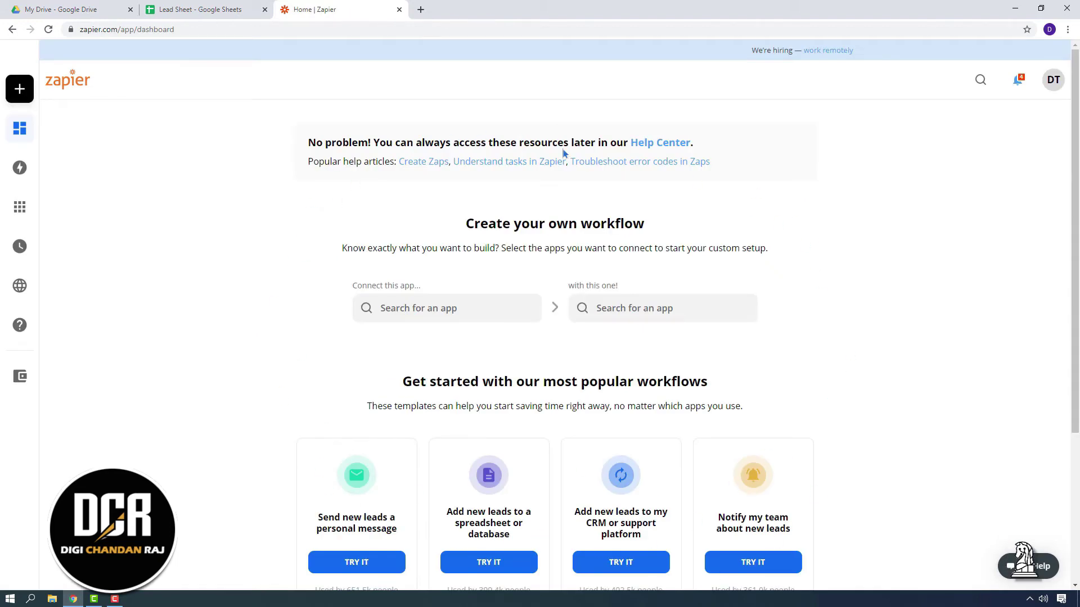
Choose Google Sheets as the first app in the custom workflow builder
{"action": "mouse_move", "coordinate": [20, 325]}
{"action": "left_click", "coordinate": [1055, 82]}
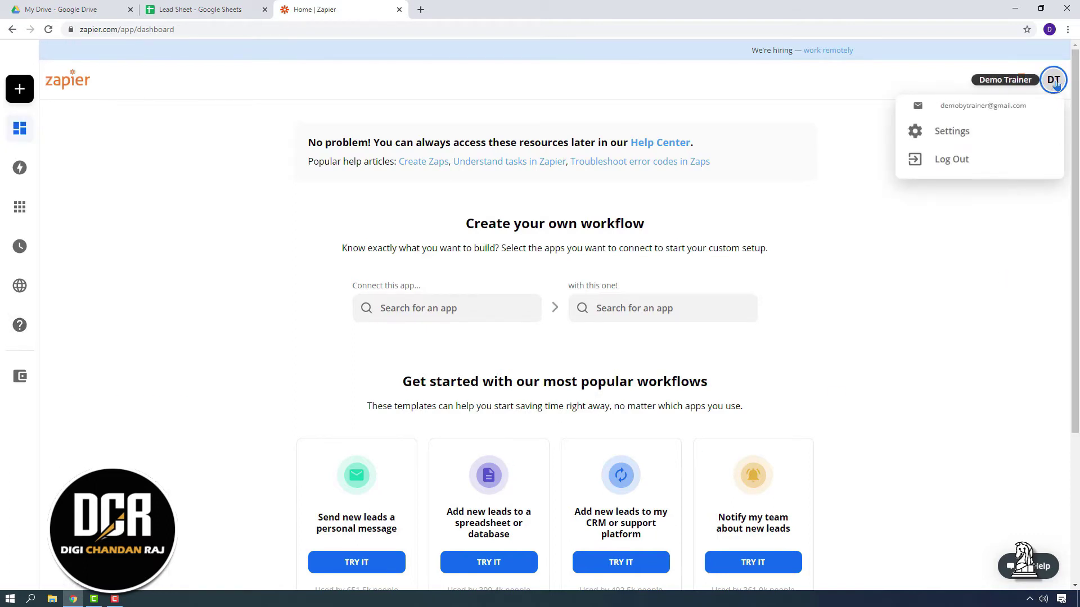
{"action": "left_click", "coordinate": [1007, 338]}
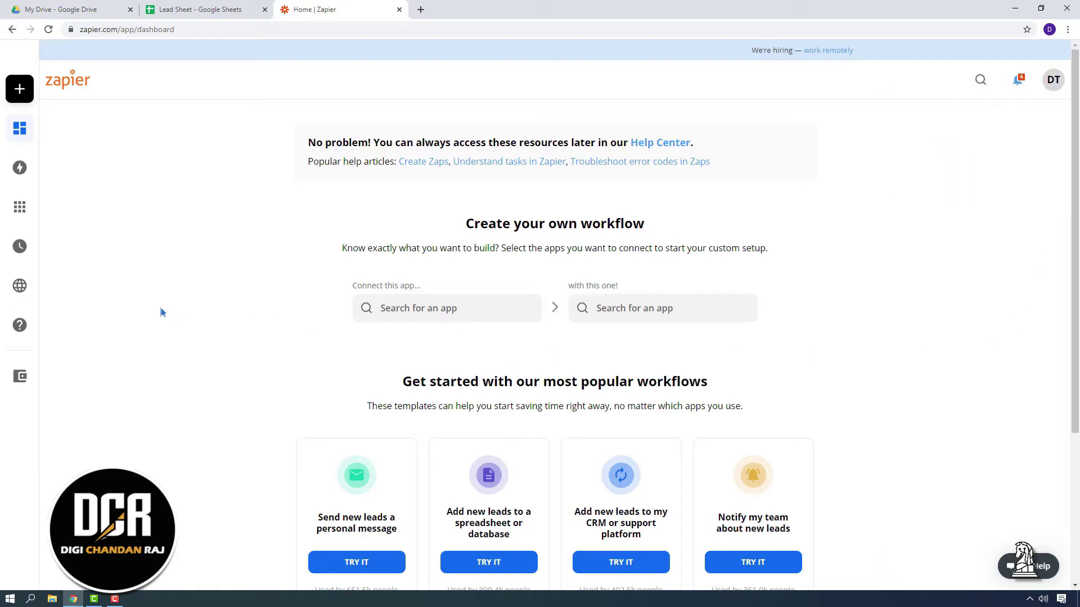
{"action": "left_click", "coordinate": [200, 10]}
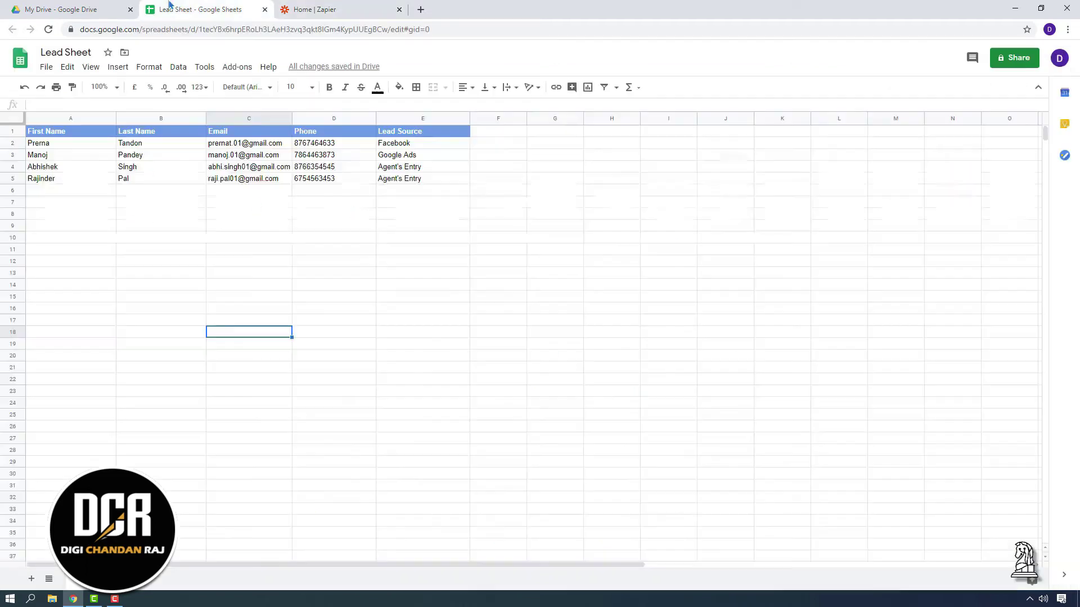
{"action": "left_click", "coordinate": [359, 9]}
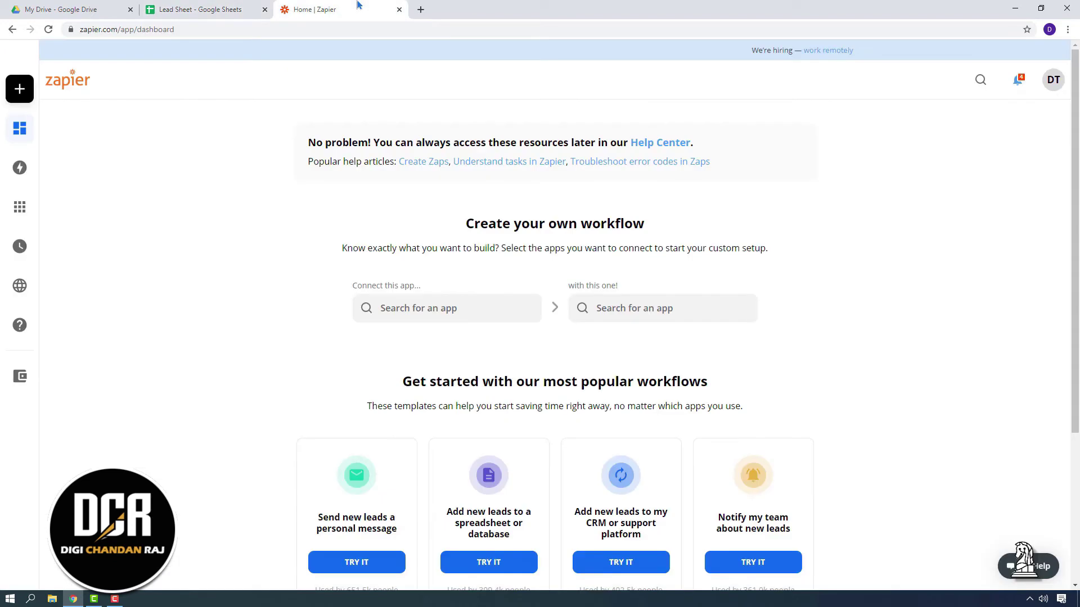
{"action": "left_click", "coordinate": [428, 308]}
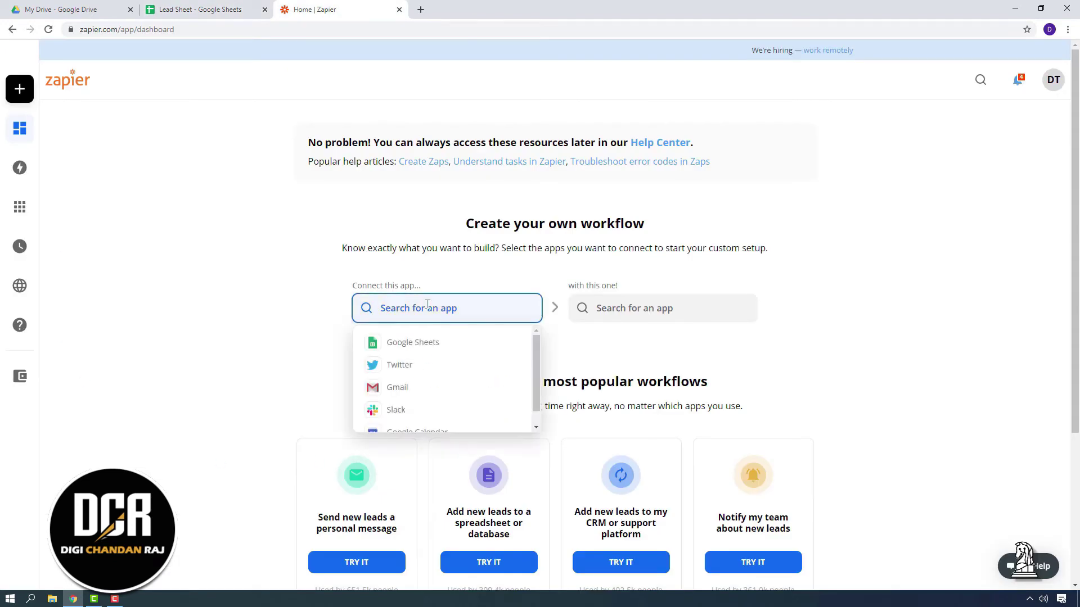
{"action": "left_click", "coordinate": [426, 350]}
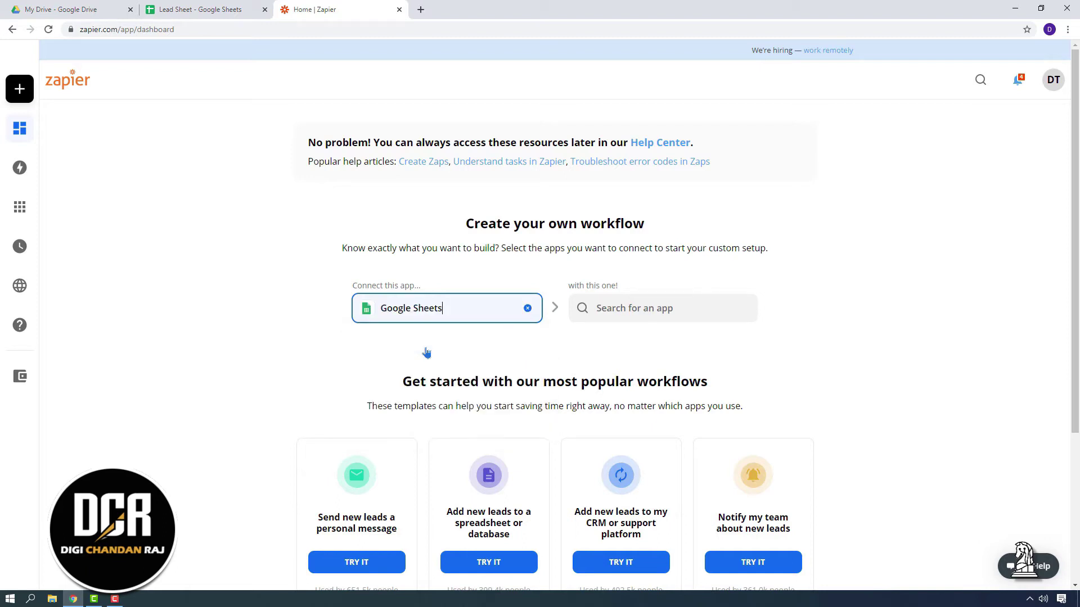
Choose Gmail as the second app to connect with Google Sheets
{"action": "left_click", "coordinate": [639, 308]}
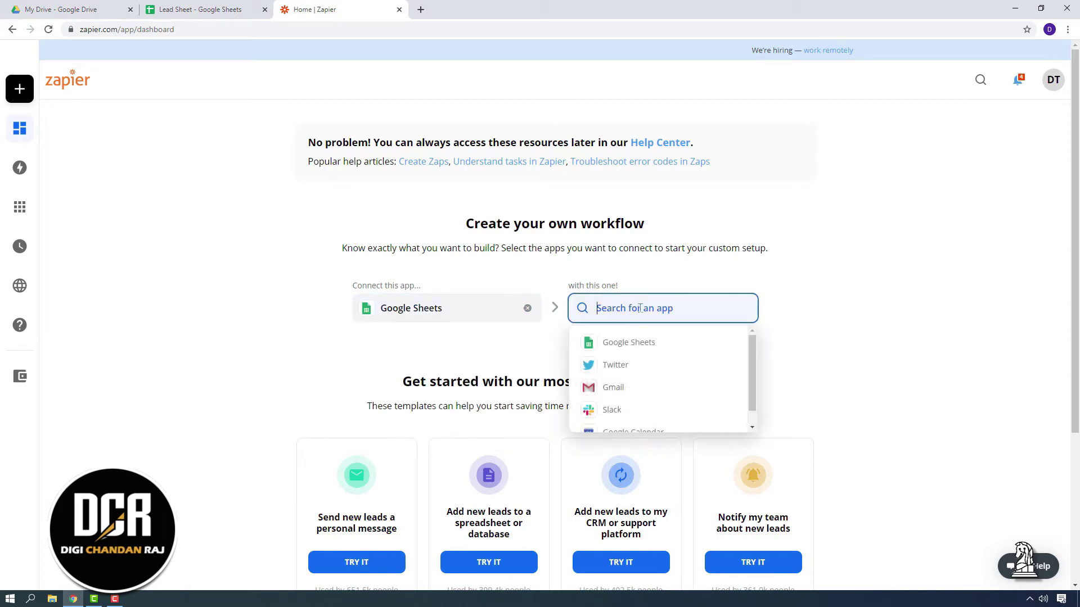
{"action": "left_click", "coordinate": [624, 388]}
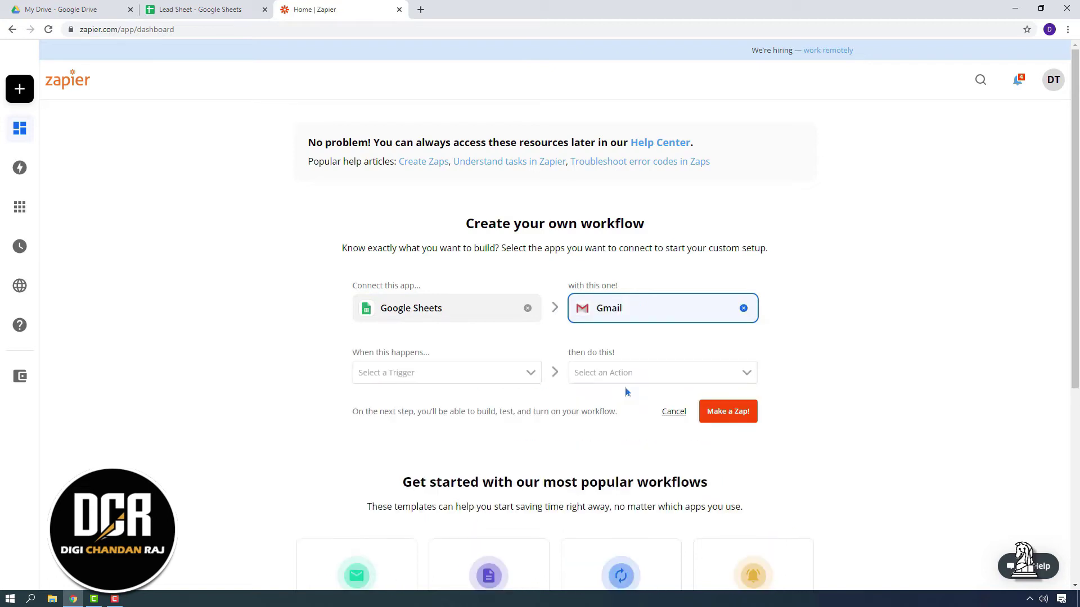
{"action": "scroll", "coordinate": [118, 336], "scroll_direction": "down", "scroll_amount": 1}
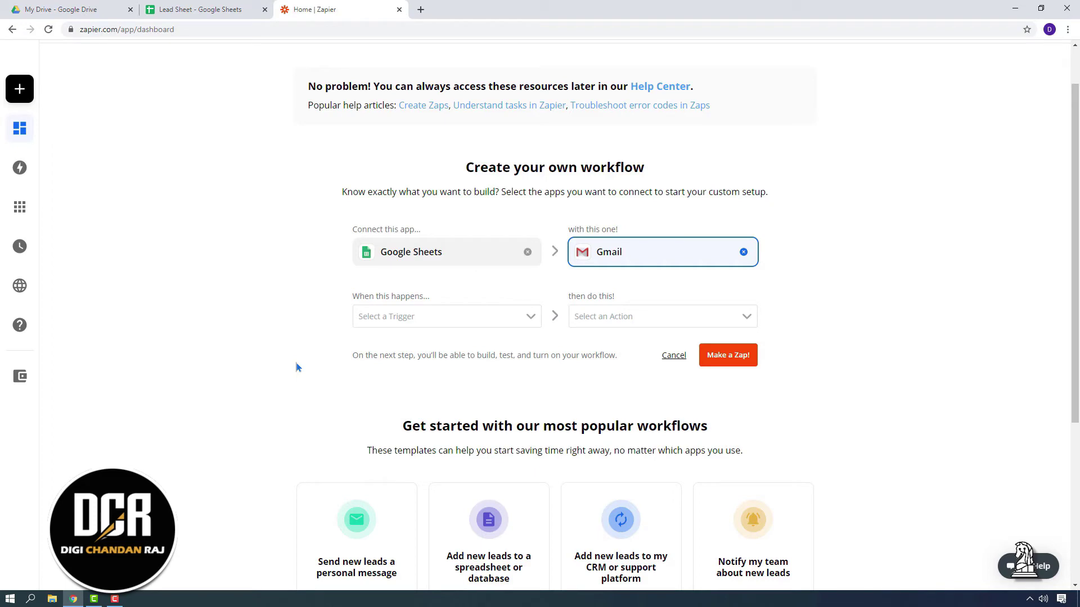
Set the trigger to New Spreadsheet Row and the Gmail action to Send Email
{"action": "left_click", "coordinate": [448, 320]}
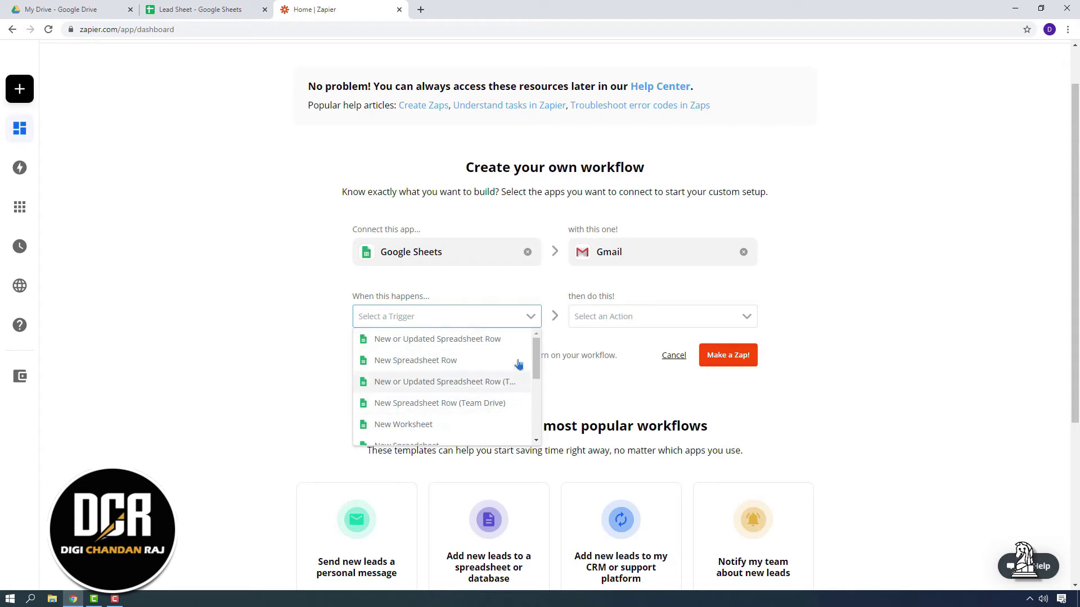
{"action": "left_click", "coordinate": [634, 323]}
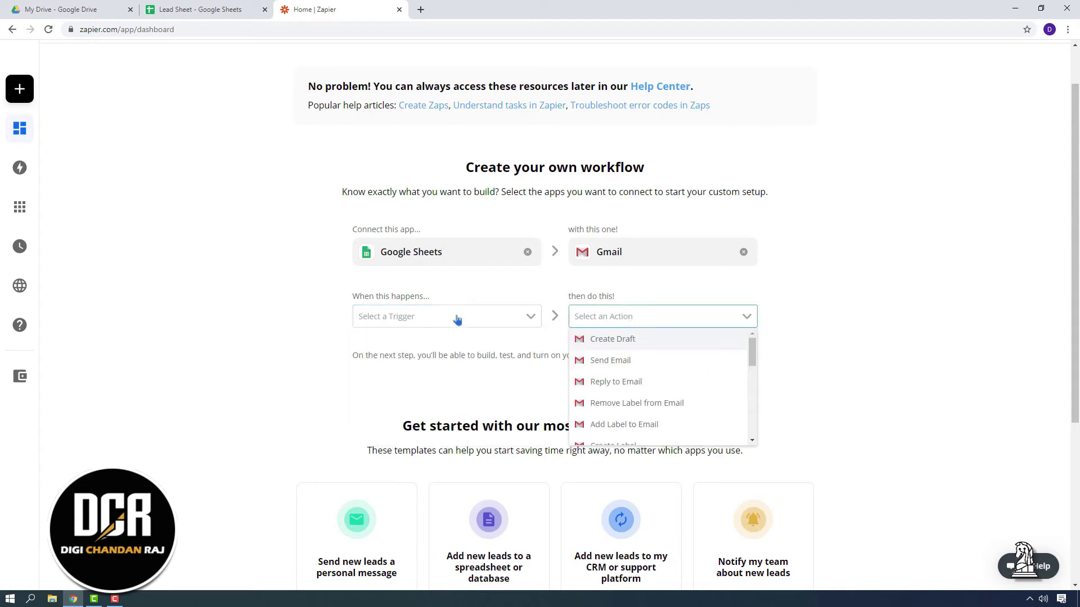
{"action": "left_click", "coordinate": [435, 322]}
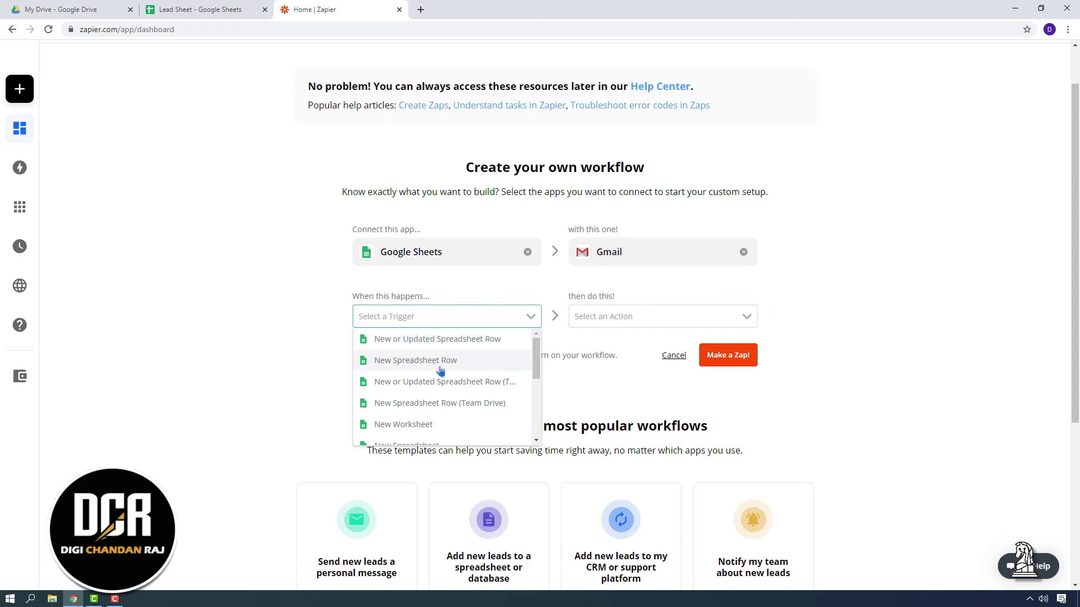
{"action": "left_click", "coordinate": [478, 367]}
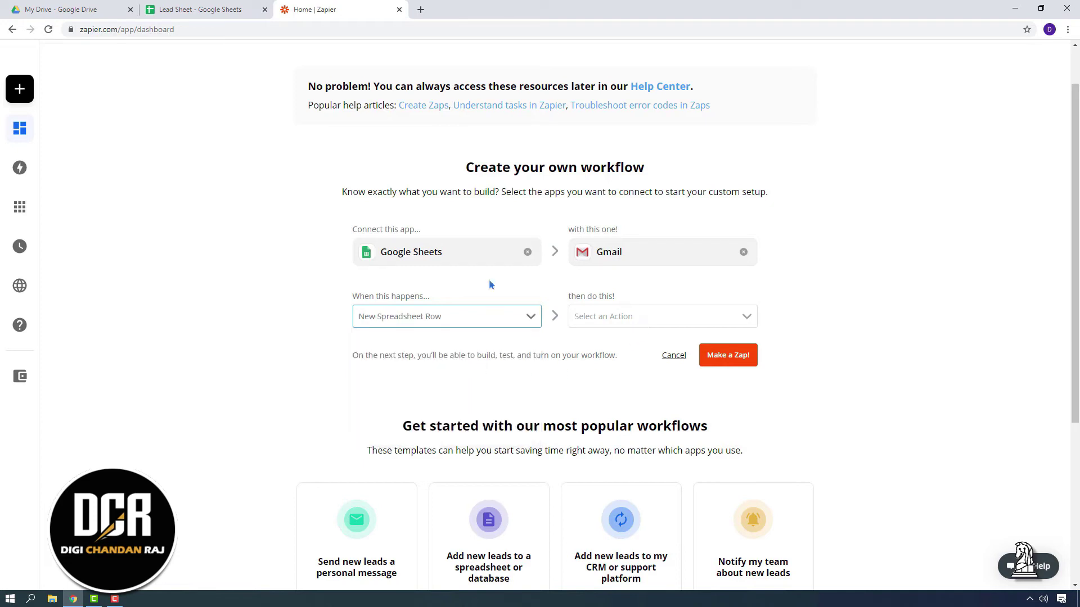
{"action": "left_click", "coordinate": [614, 321]}
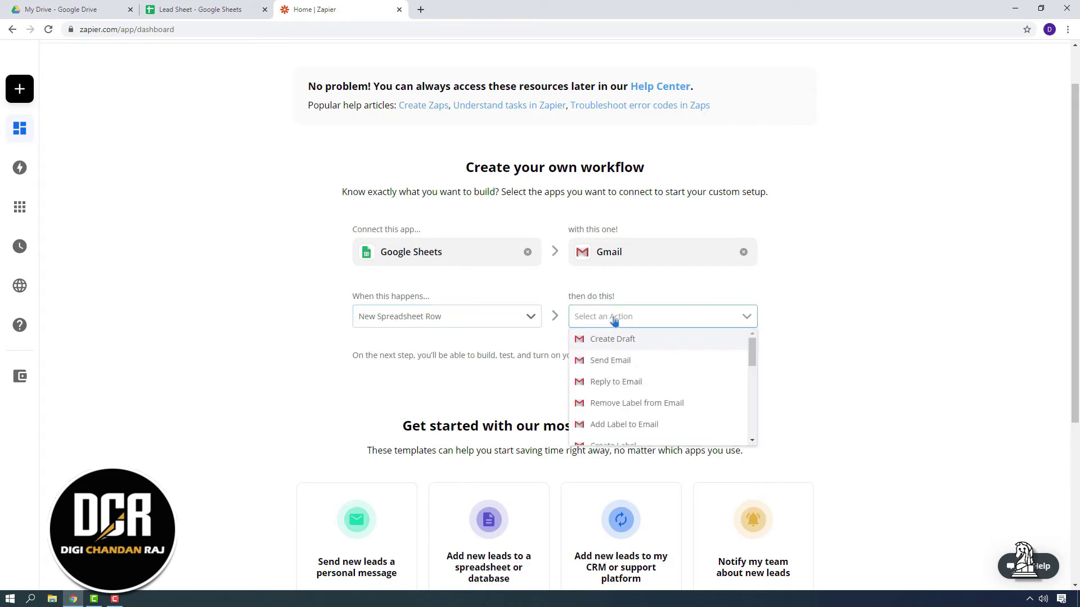
{"action": "left_click", "coordinate": [619, 364]}
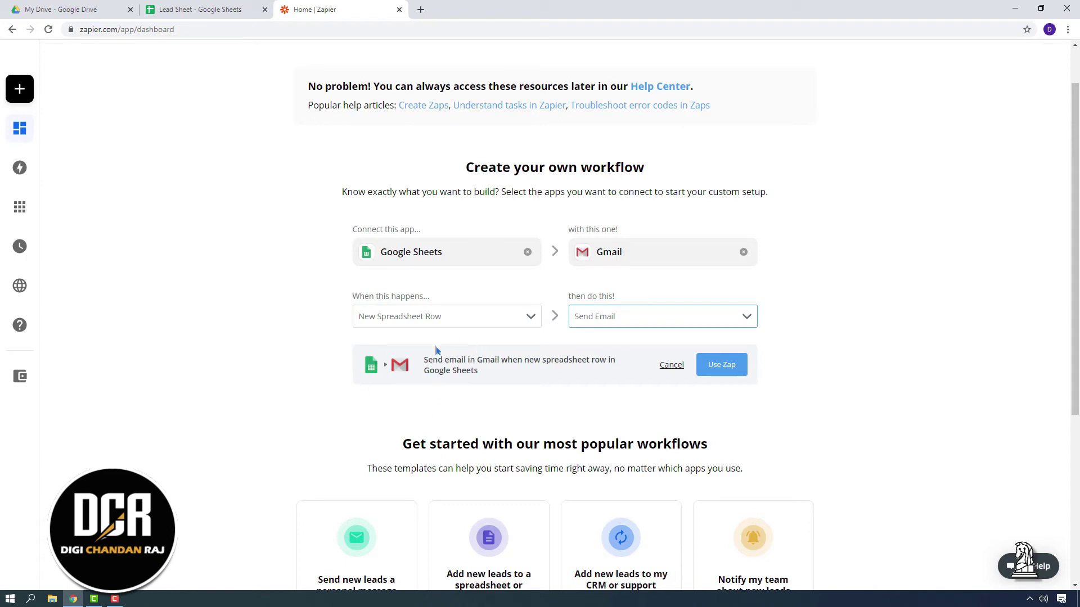
Start the zap and sign a Google account into its Google Sheets New Spreadsheet Row trigger
{"action": "left_click", "coordinate": [722, 365]}
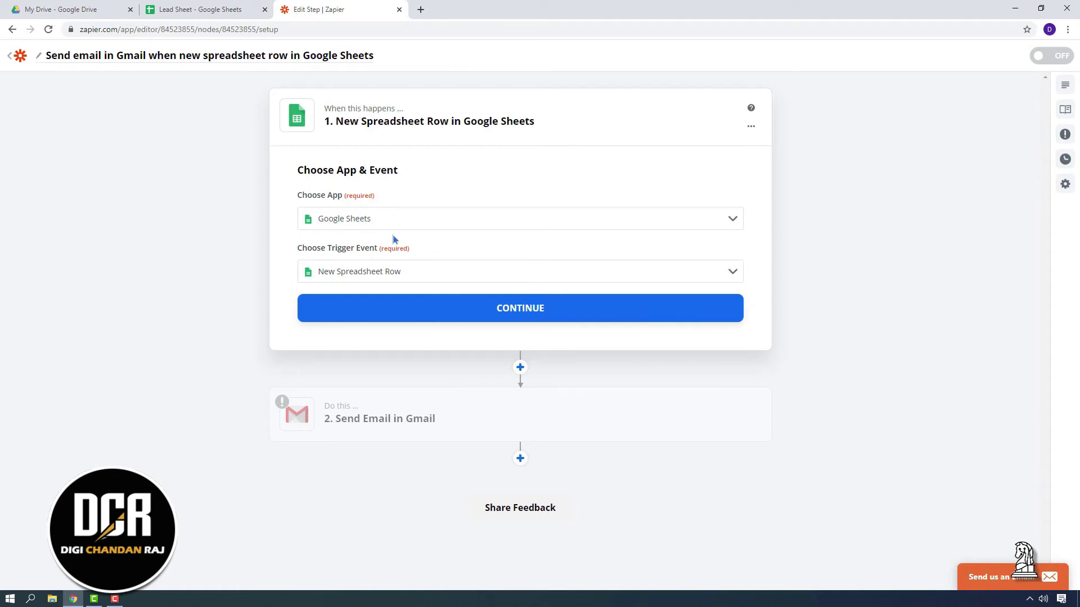
{"action": "left_click", "coordinate": [492, 318]}
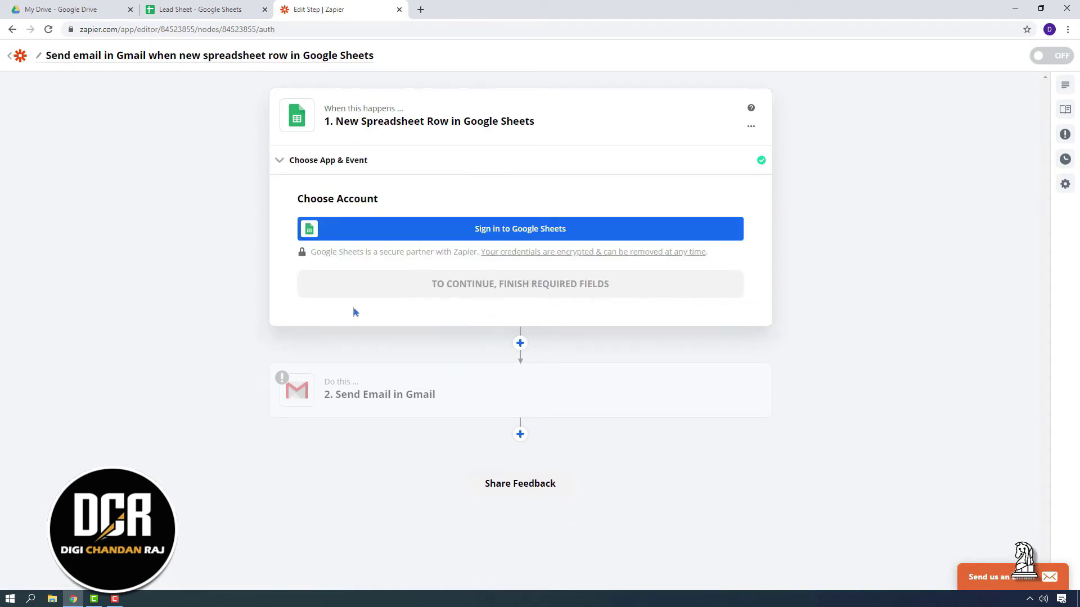
{"action": "left_click", "coordinate": [522, 231]}
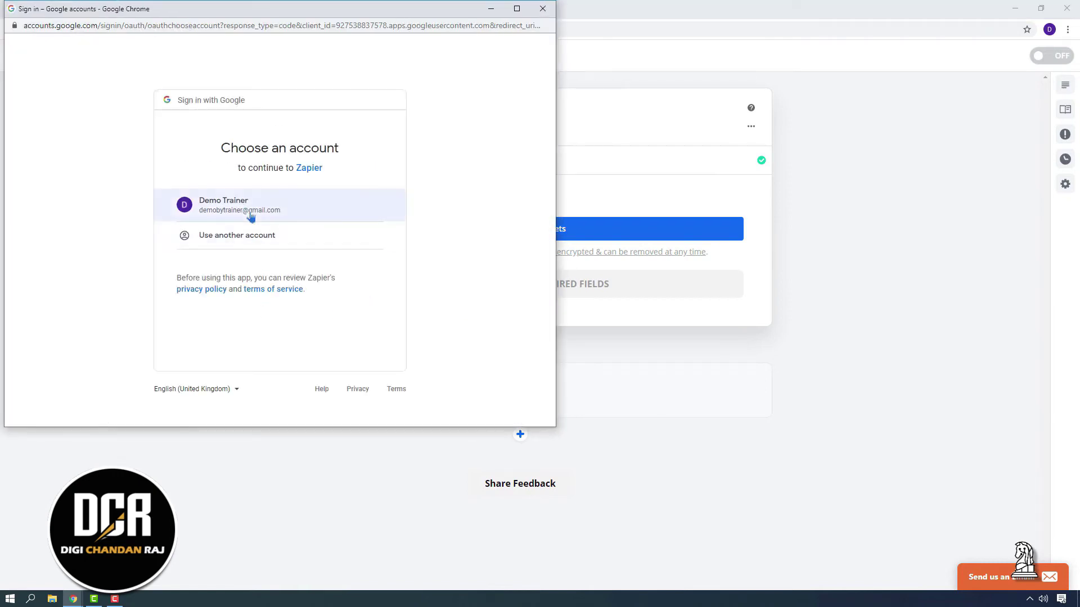
{"action": "left_click", "coordinate": [251, 215]}
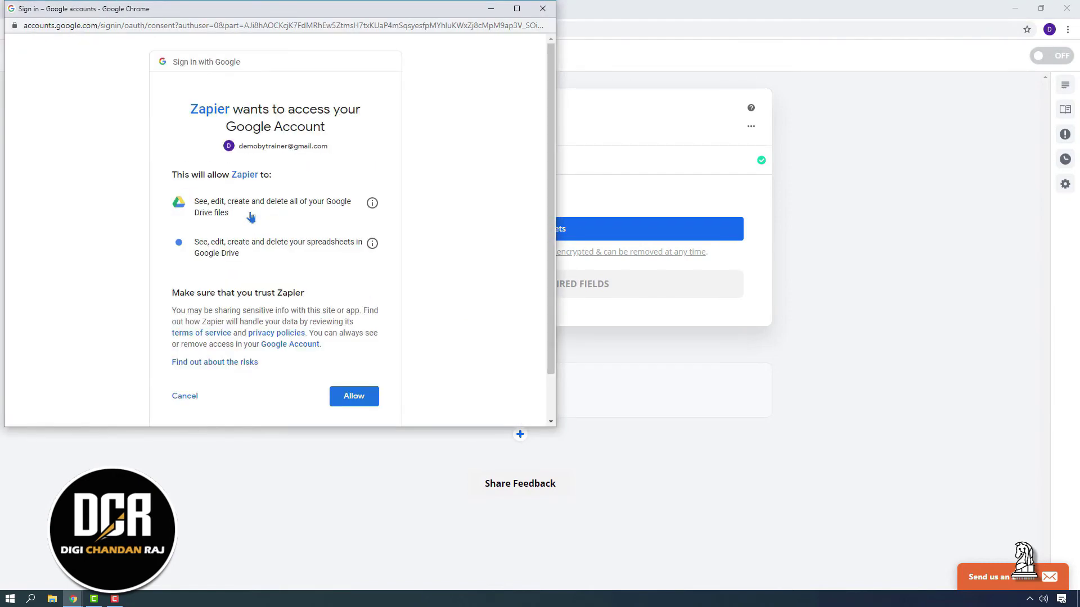
{"action": "left_click", "coordinate": [356, 395]}
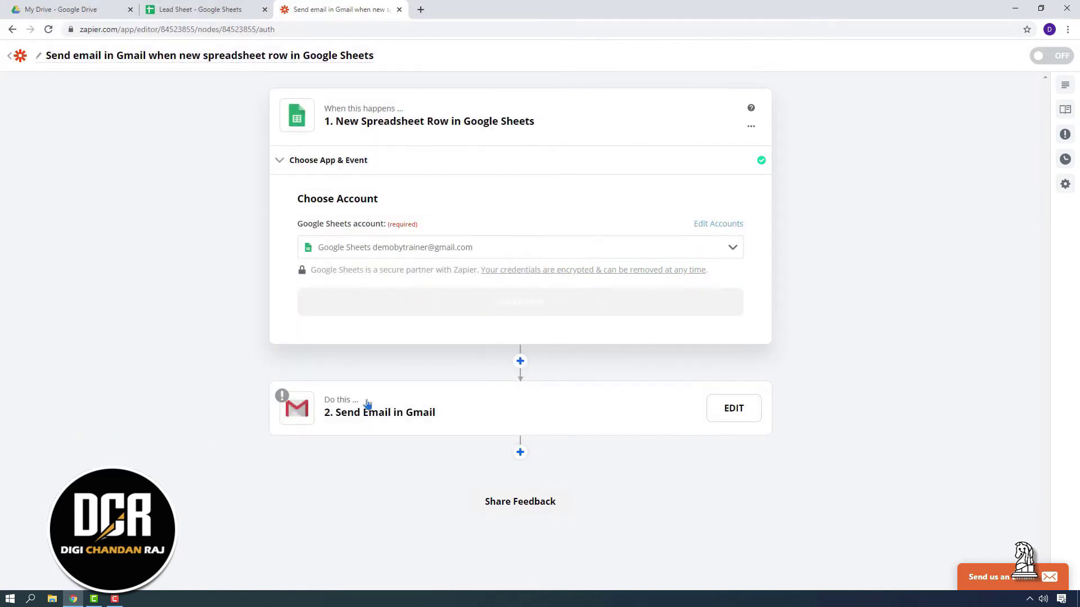
Point the trigger at the Lead Sheet spreadsheet's Sheet1 worksheet and continue to testing
{"action": "left_click", "coordinate": [495, 302]}
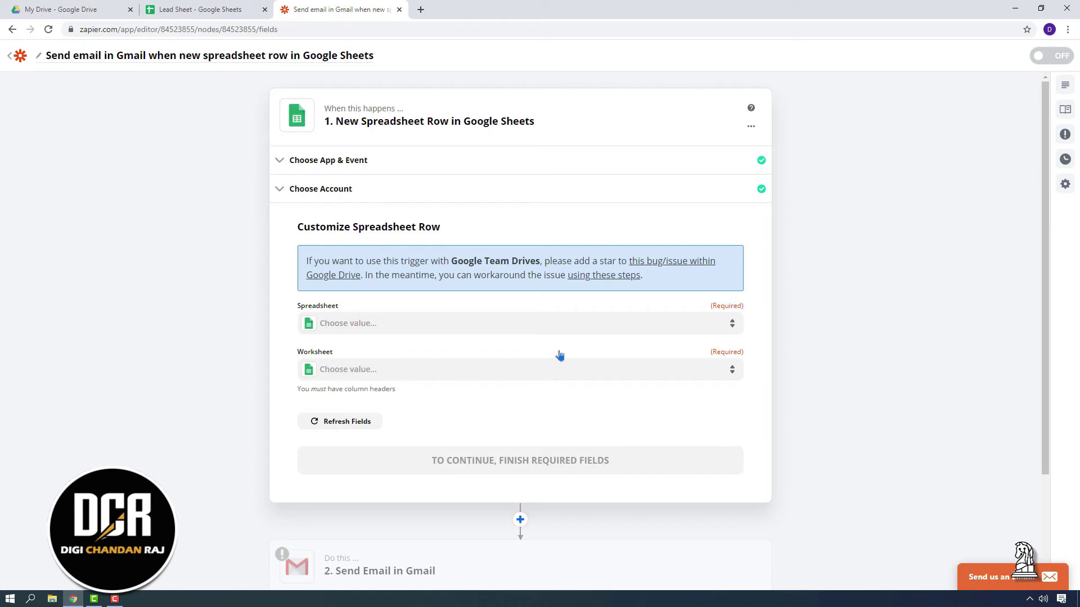
{"action": "left_click", "coordinate": [355, 326]}
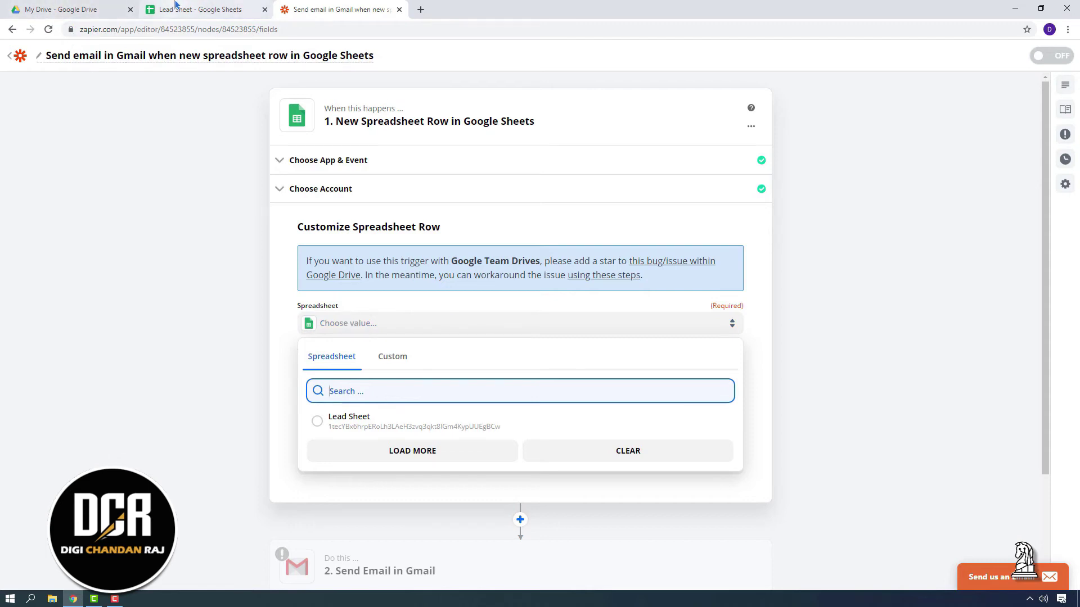
{"action": "left_click", "coordinate": [316, 423]}
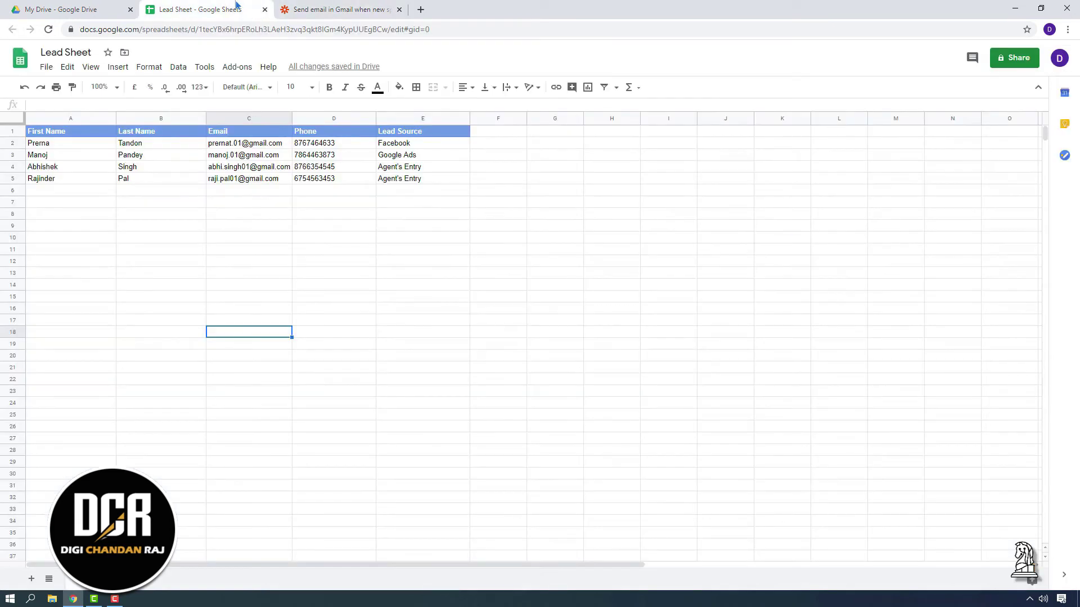
{"action": "left_click", "coordinate": [200, 10]}
{"action": "left_click", "coordinate": [315, 8]}
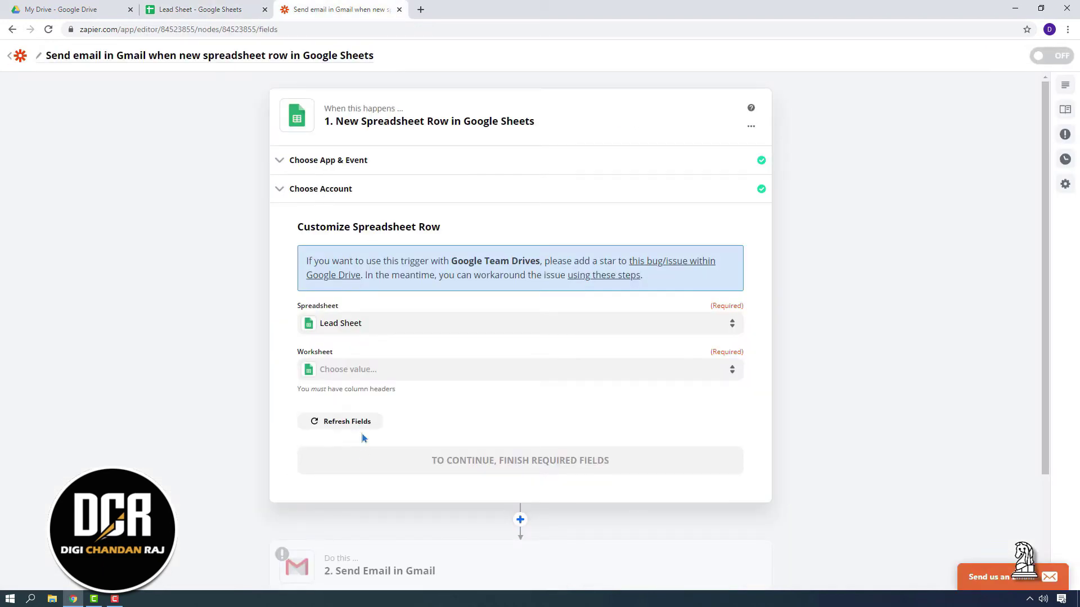
{"action": "left_click", "coordinate": [368, 373]}
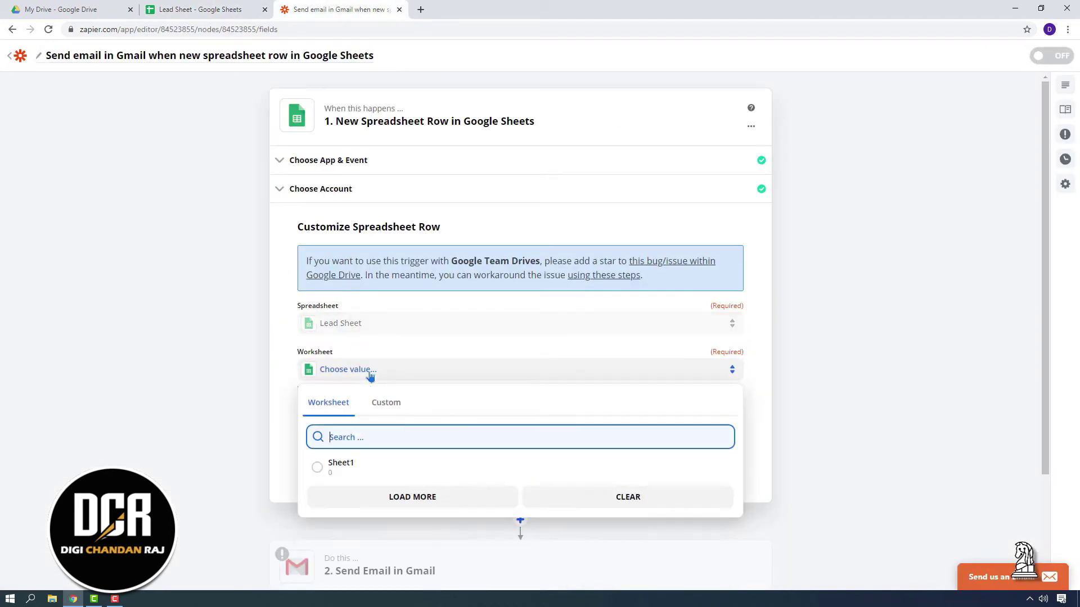
{"action": "left_click", "coordinate": [318, 467]}
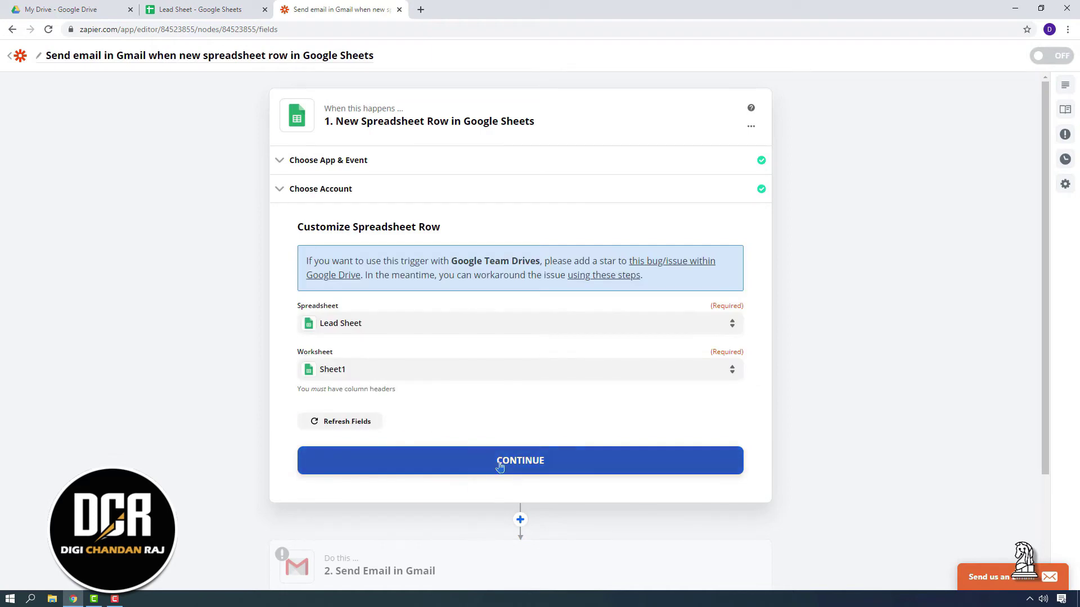
{"action": "left_click", "coordinate": [499, 466]}
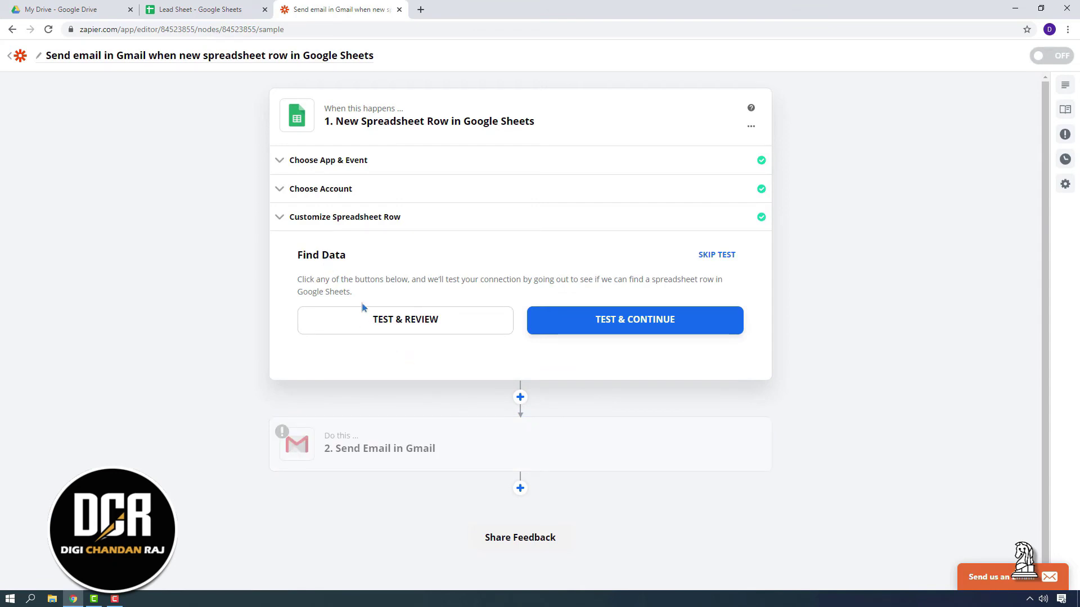
Test the trigger, check its sample against the last Lead Sheet row, and finish the step
{"action": "left_click", "coordinate": [419, 331]}
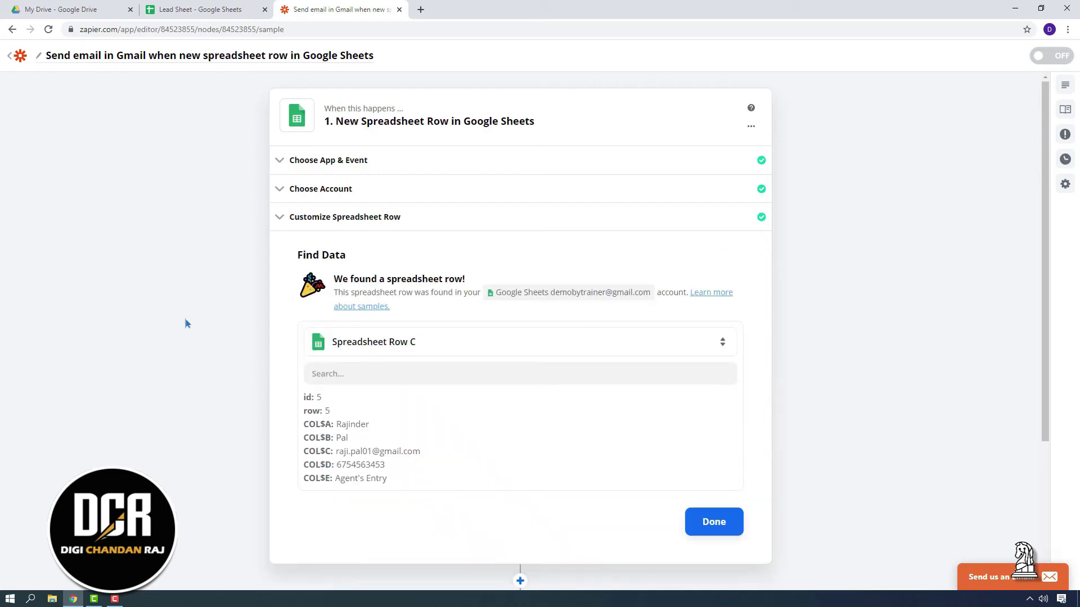
{"action": "left_click", "coordinate": [229, 3]}
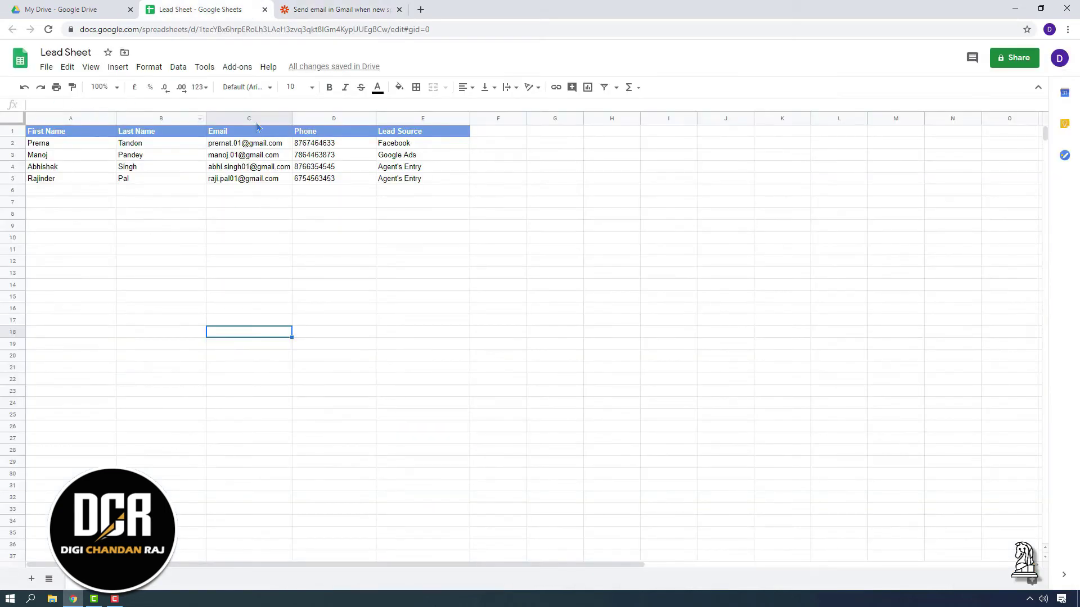
{"action": "left_click", "coordinate": [358, 7]}
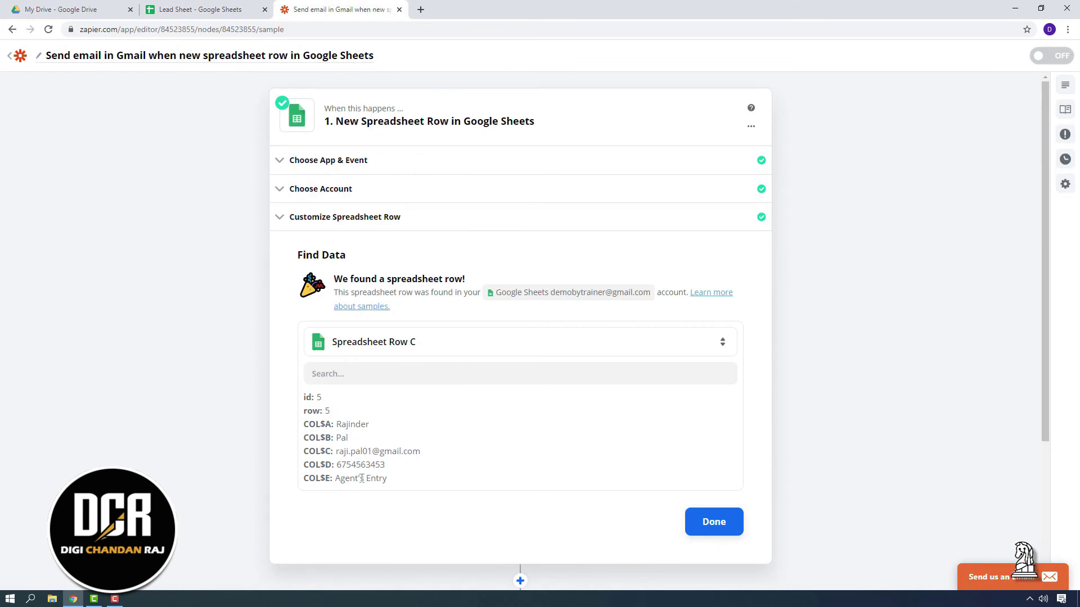
{"action": "left_click", "coordinate": [200, 9]}
{"action": "left_click_drag", "start_coordinate": [38, 179], "coordinate": [427, 179]}
{"action": "left_click", "coordinate": [344, 5]}
{"action": "left_click", "coordinate": [714, 522]}
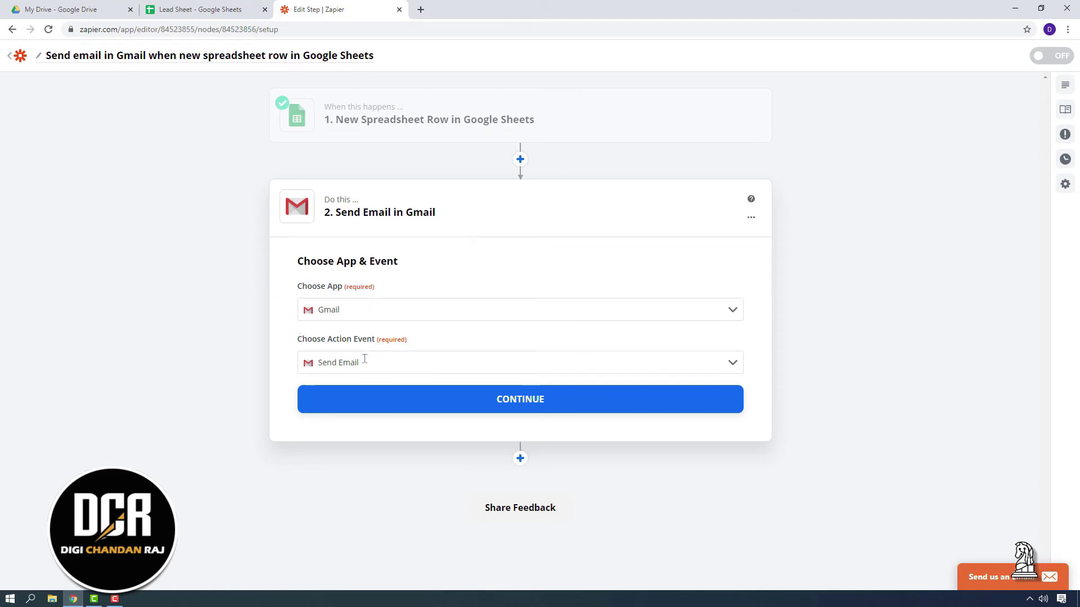
Sign a Google account into Gmail for Send Email, grant permissions, and continue to the email fields
{"action": "left_click", "coordinate": [524, 403]}
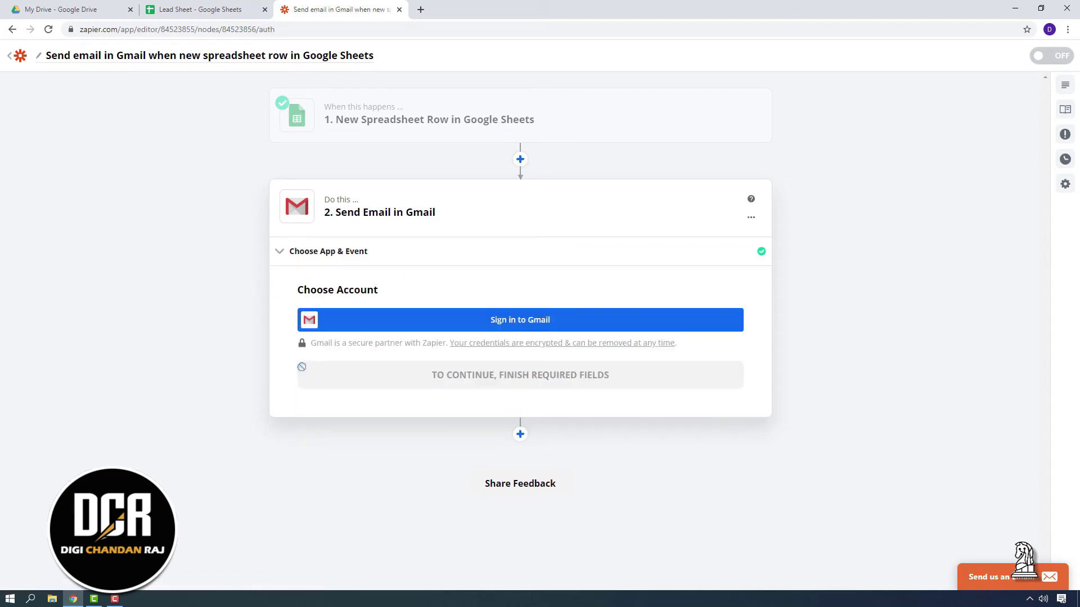
{"action": "left_click", "coordinate": [521, 325]}
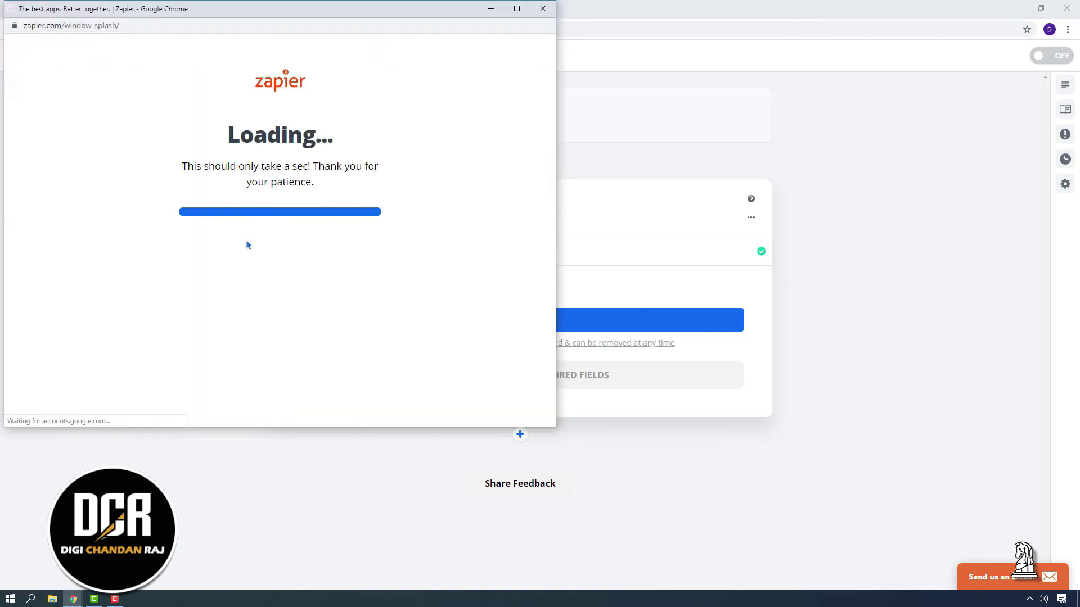
{"action": "left_click", "coordinate": [233, 216]}
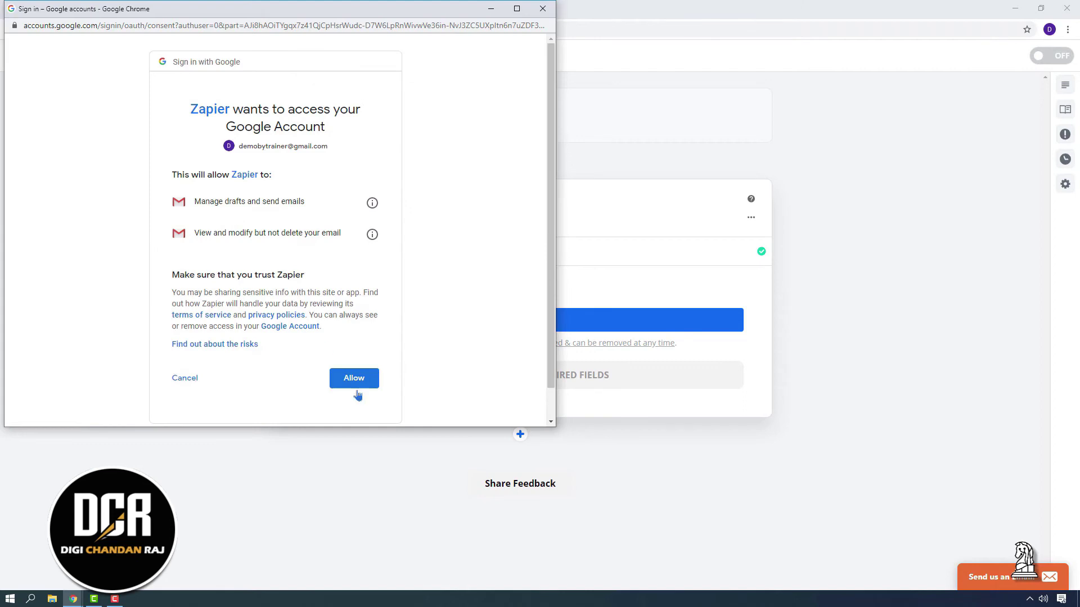
{"action": "left_click", "coordinate": [347, 380]}
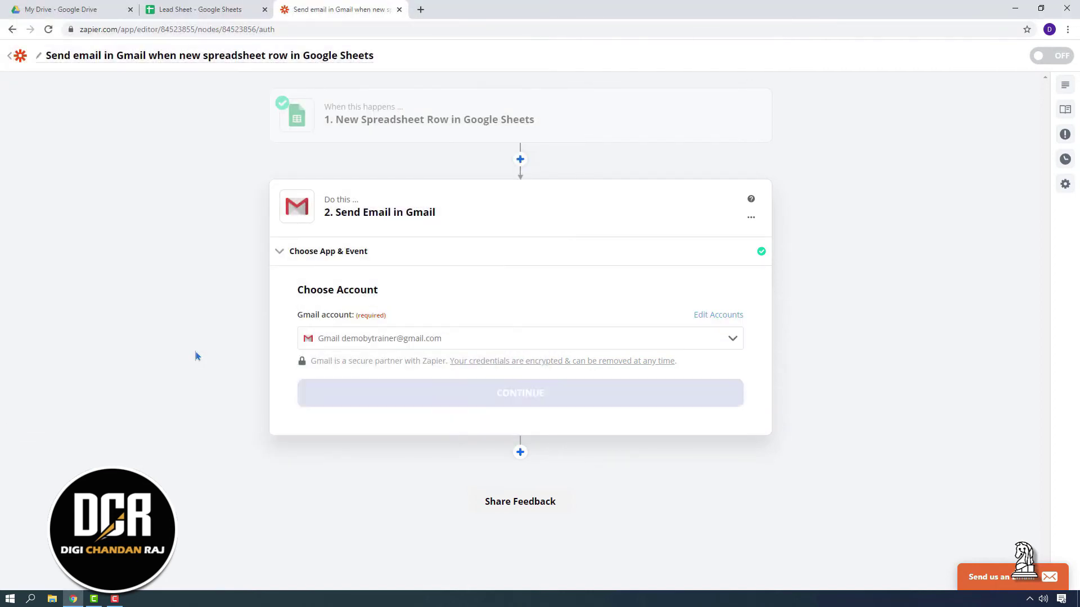
{"action": "left_click", "coordinate": [545, 397]}
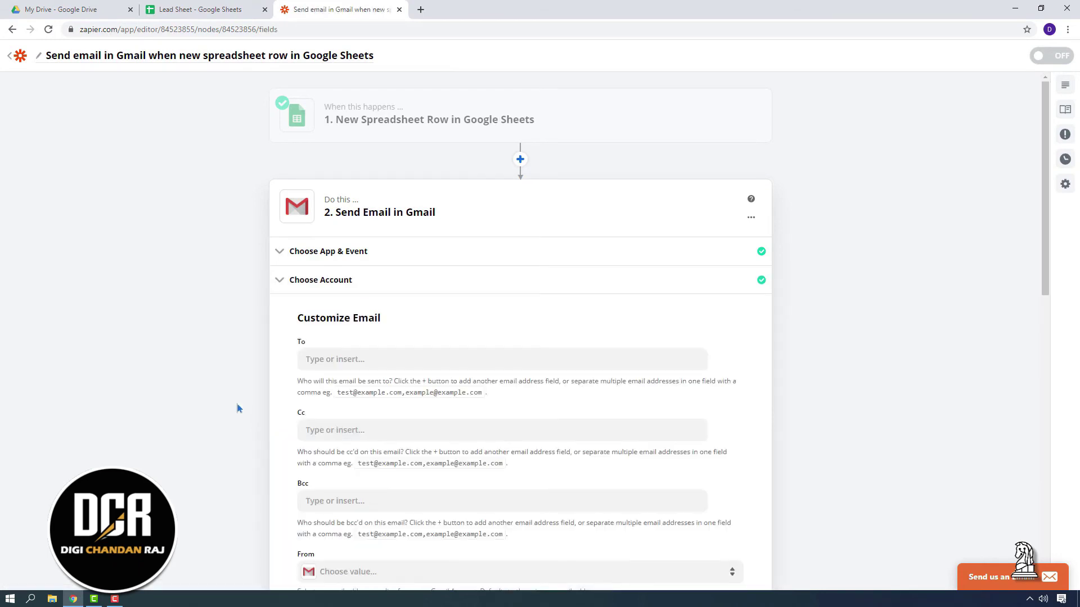
Map the To address to the spreadsheet row's Email value
{"action": "scroll", "coordinate": [236, 408], "scroll_direction": "down", "scroll_amount": 2}
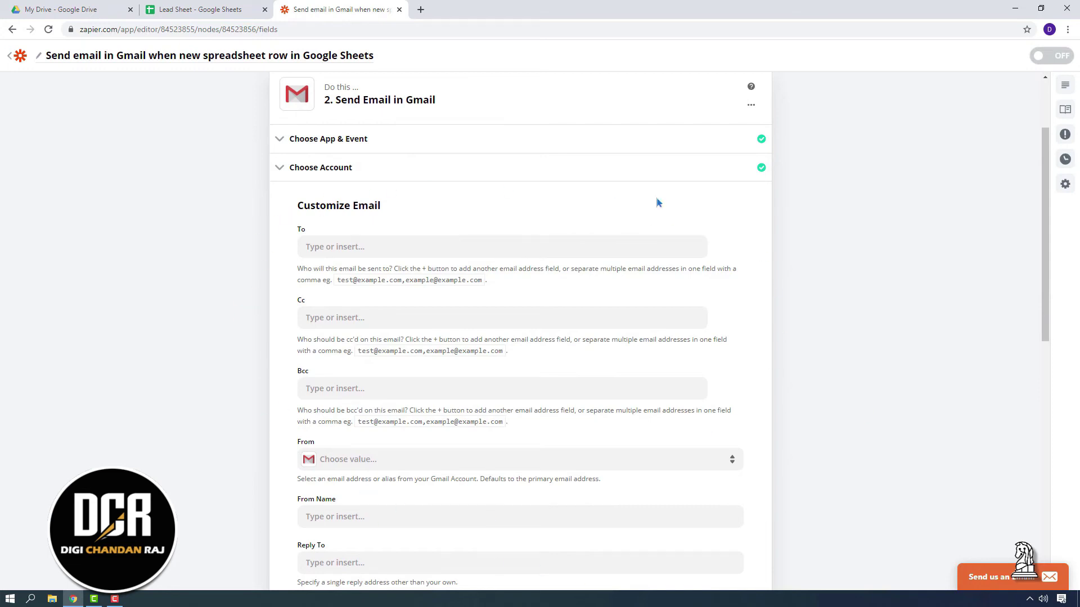
{"action": "scroll", "coordinate": [822, 315], "scroll_direction": "down", "scroll_amount": 2}
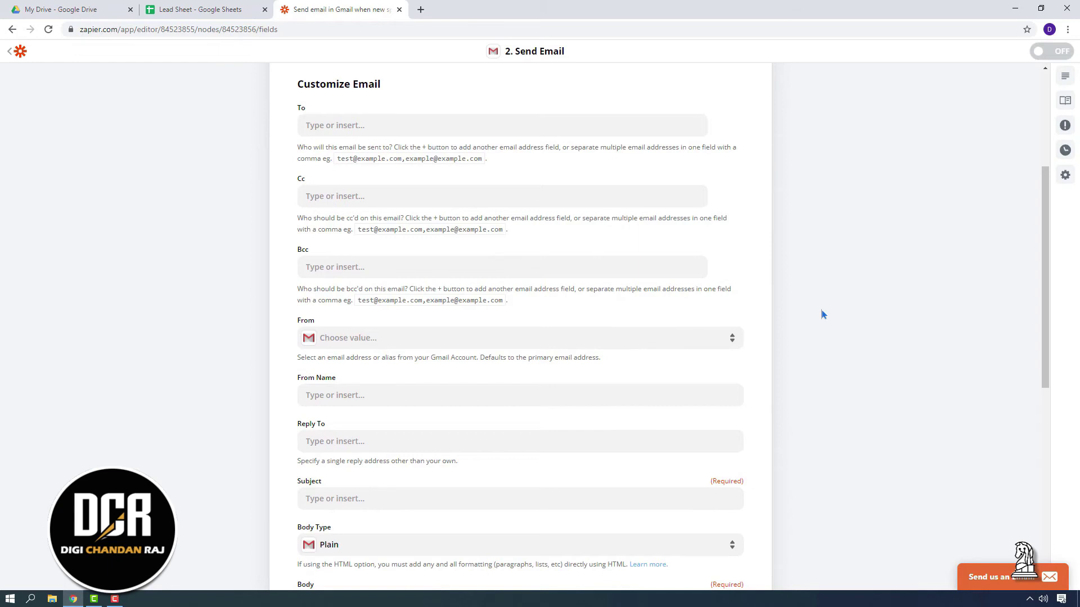
{"action": "scroll", "coordinate": [352, 191], "scroll_direction": "up", "scroll_amount": 2}
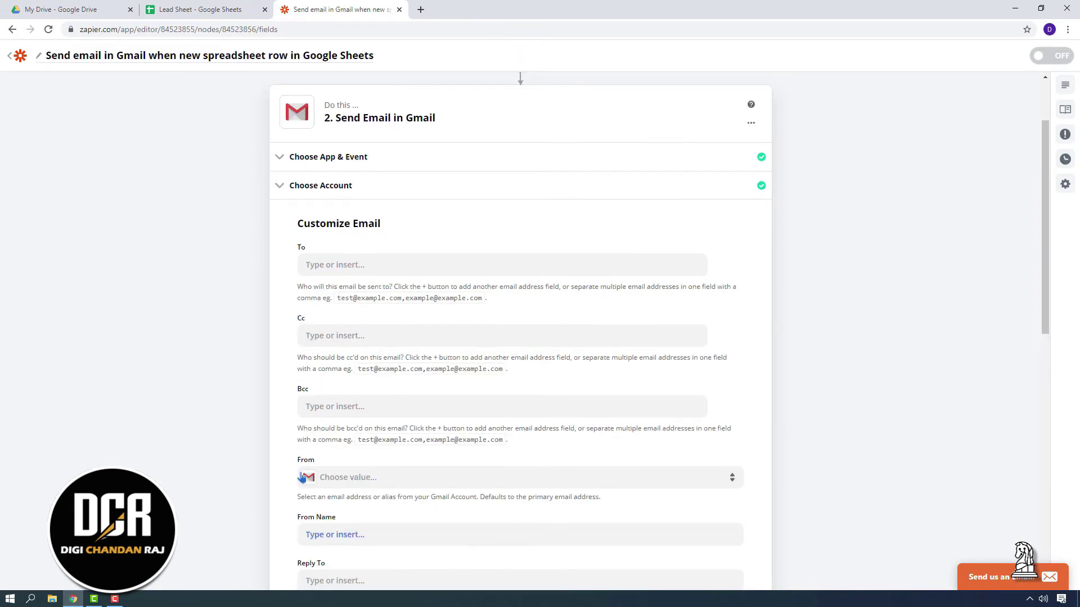
{"action": "left_click", "coordinate": [349, 270]}
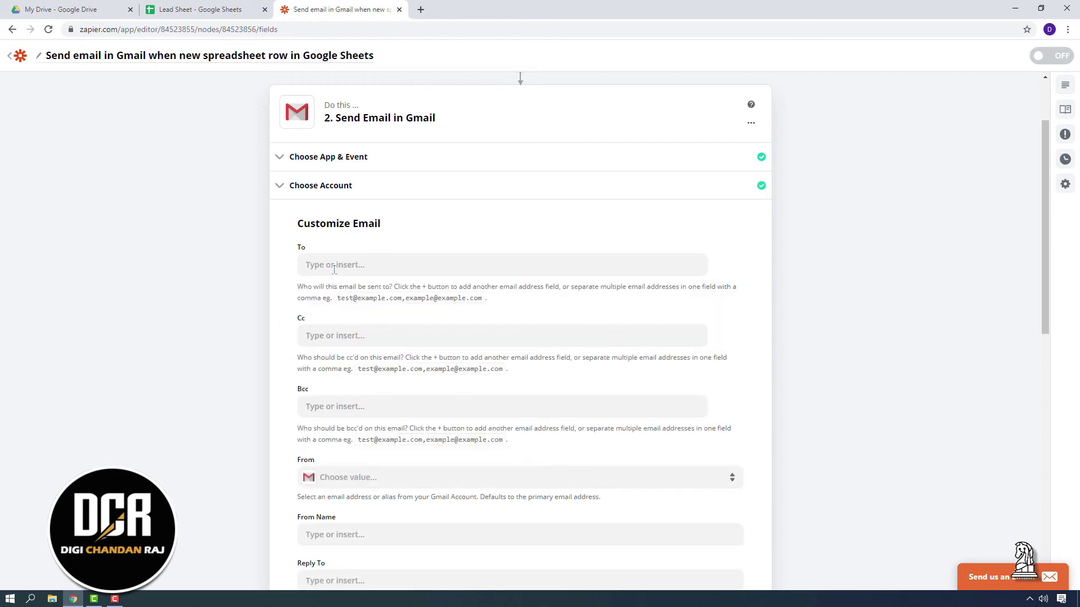
{"action": "left_click", "coordinate": [331, 266]}
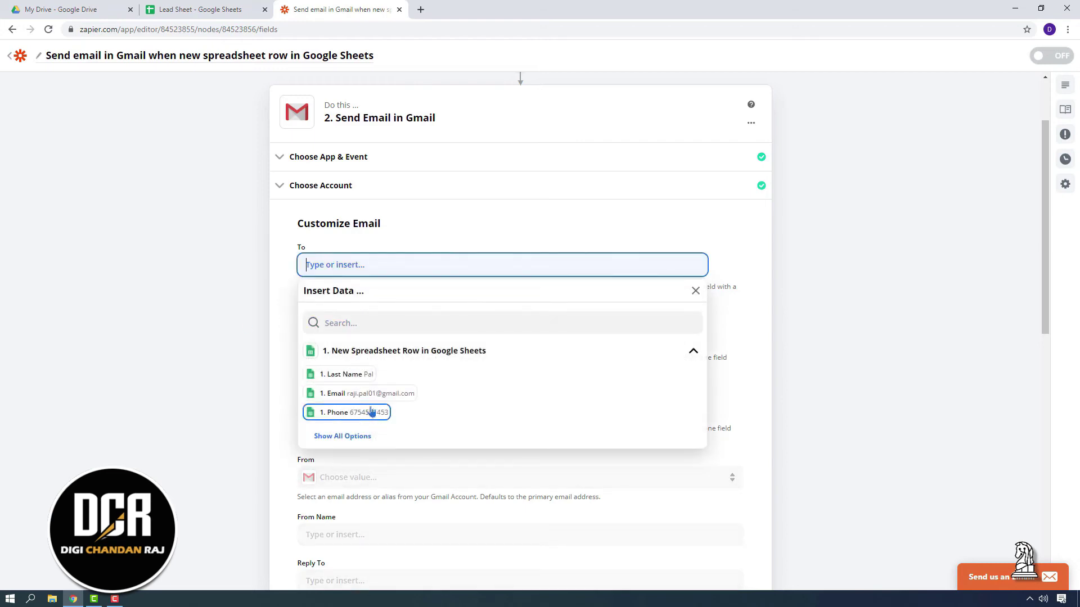
{"action": "left_click", "coordinate": [370, 399]}
Enter the connected Gmail account's address in the Cc field
{"action": "left_click", "coordinate": [228, 315]}
{"action": "scroll", "coordinate": [228, 315], "scroll_direction": "down", "scroll_amount": 3}
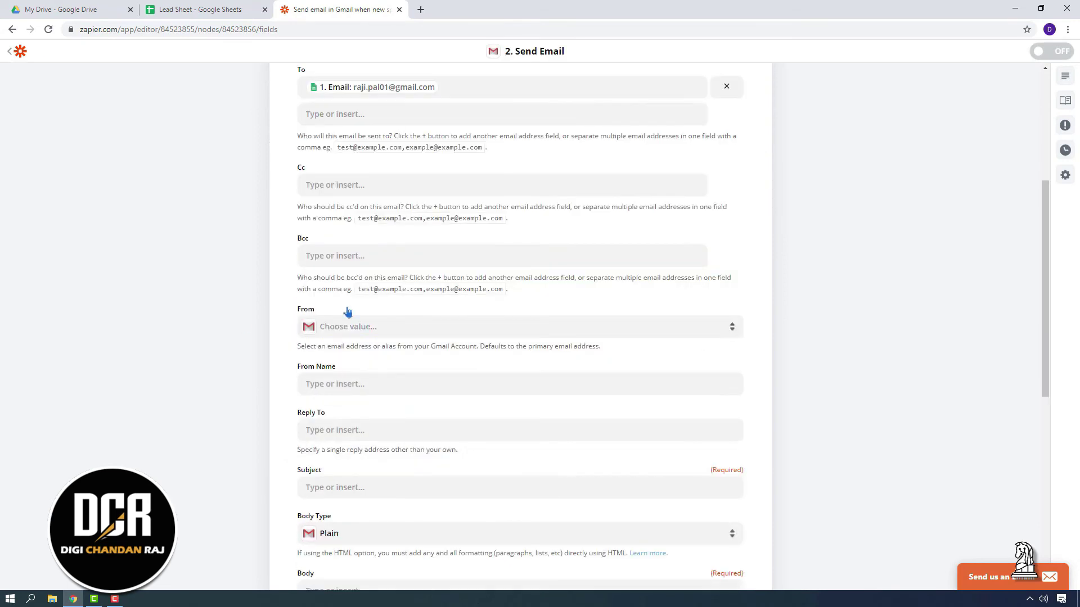
{"action": "scroll", "coordinate": [228, 315], "scroll_direction": "up", "scroll_amount": 2}
{"action": "left_click", "coordinate": [339, 303]}
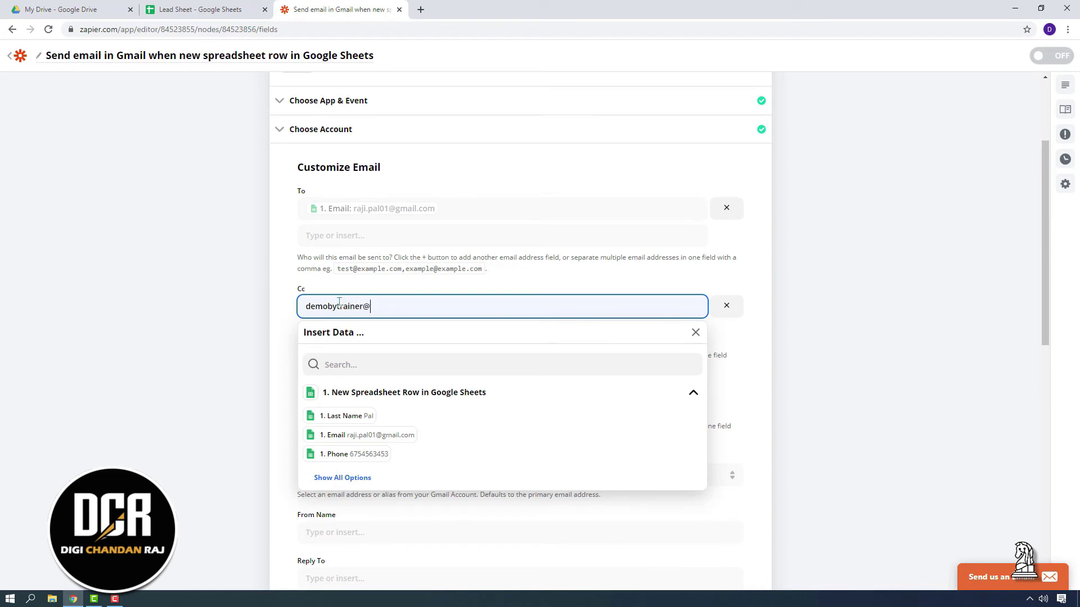
{"action": "left_click", "coordinate": [200, 316]}
{"action": "scroll", "coordinate": [201, 316], "scroll_direction": "down", "scroll_amount": 4}
{"action": "left_click", "coordinate": [375, 254]}
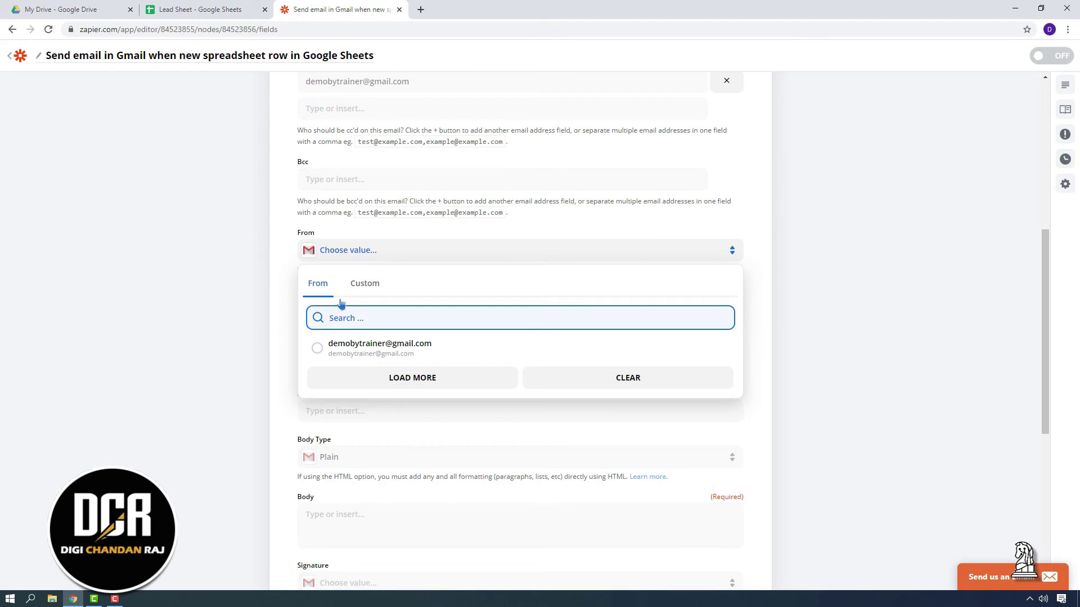
Send from the connected Gmail address and enter a sender display name in From Name
{"action": "left_click", "coordinate": [318, 346]}
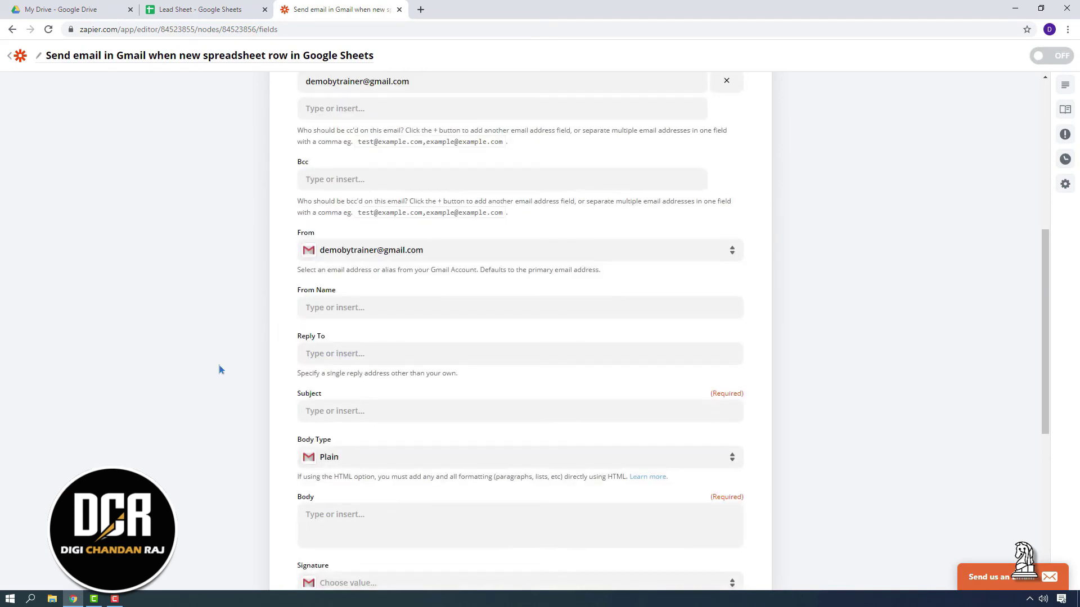
{"action": "left_click", "coordinate": [349, 305]}
{"action": "type", "text": "D"}
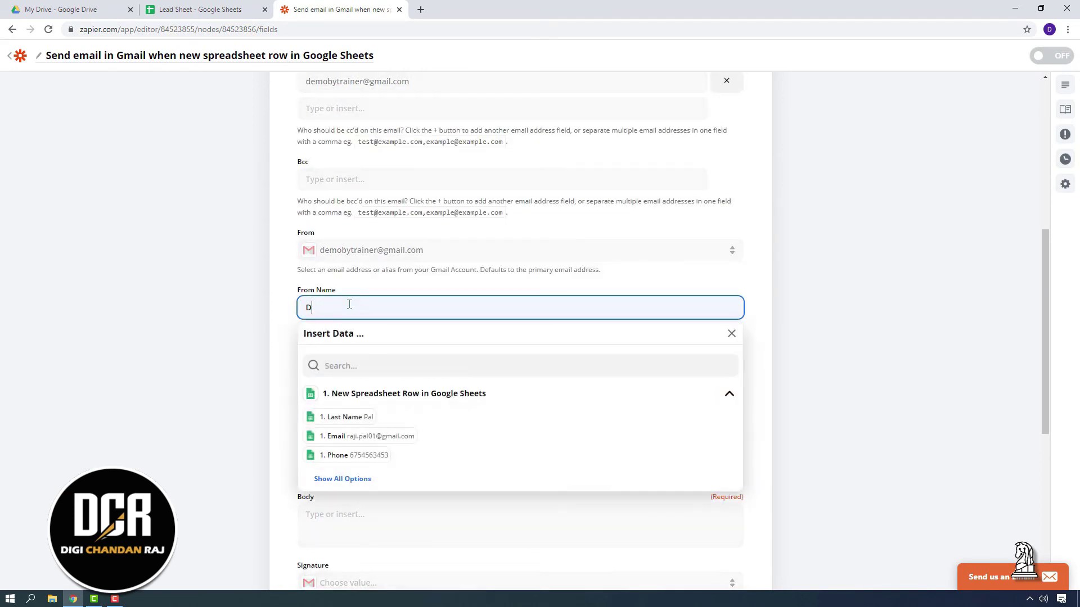
{"action": "type", "text": "emo Trainer"}
{"action": "left_click", "coordinate": [221, 337]}
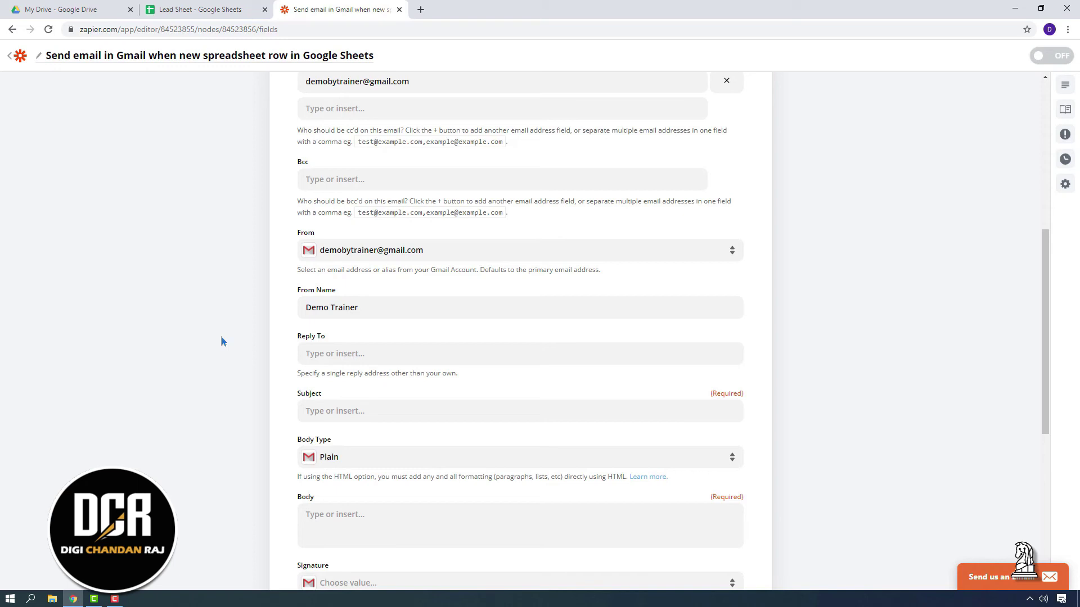
Set the Subject to the row's First Name followed by ', This is a test email.'
{"action": "scroll", "coordinate": [226, 335], "scroll_direction": "down", "scroll_amount": 2}
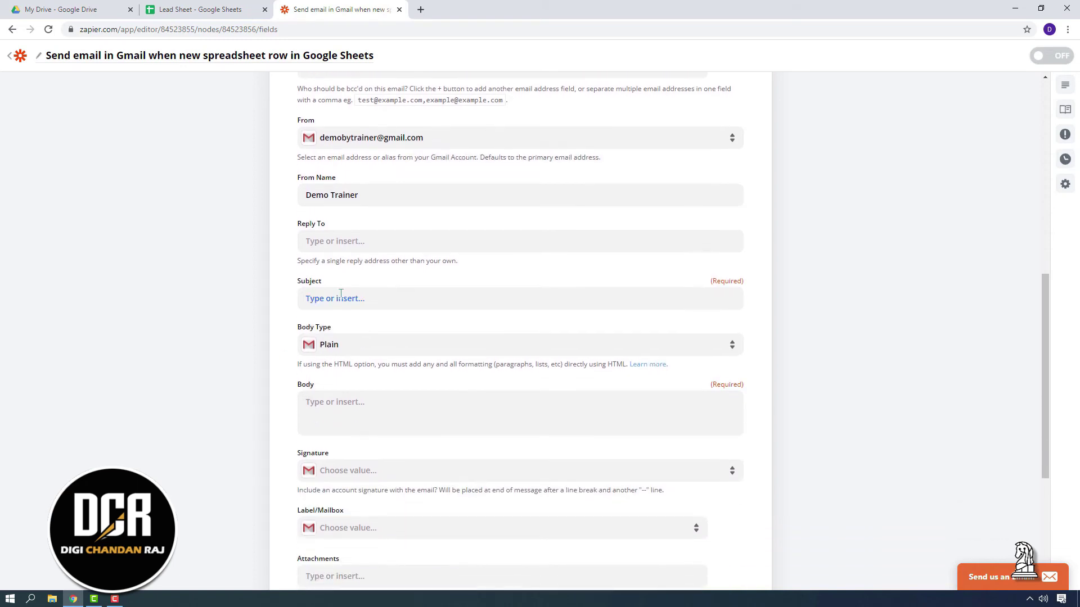
{"action": "left_click", "coordinate": [341, 297]}
{"action": "type", "text": "This is a test email."}
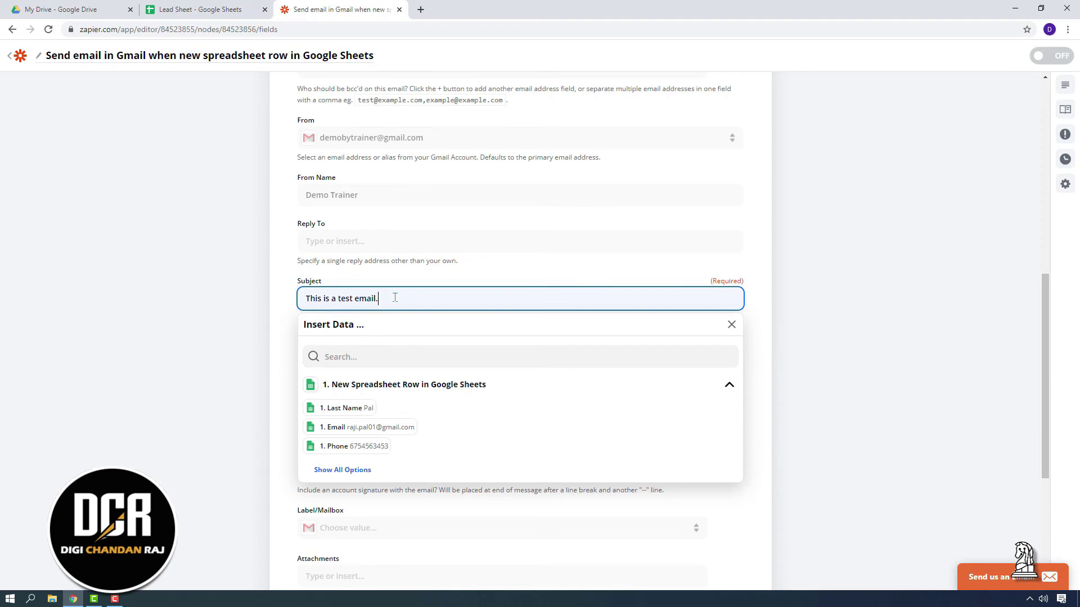
{"action": "left_click_drag", "start_coordinate": [395, 297], "coordinate": [289, 303]}
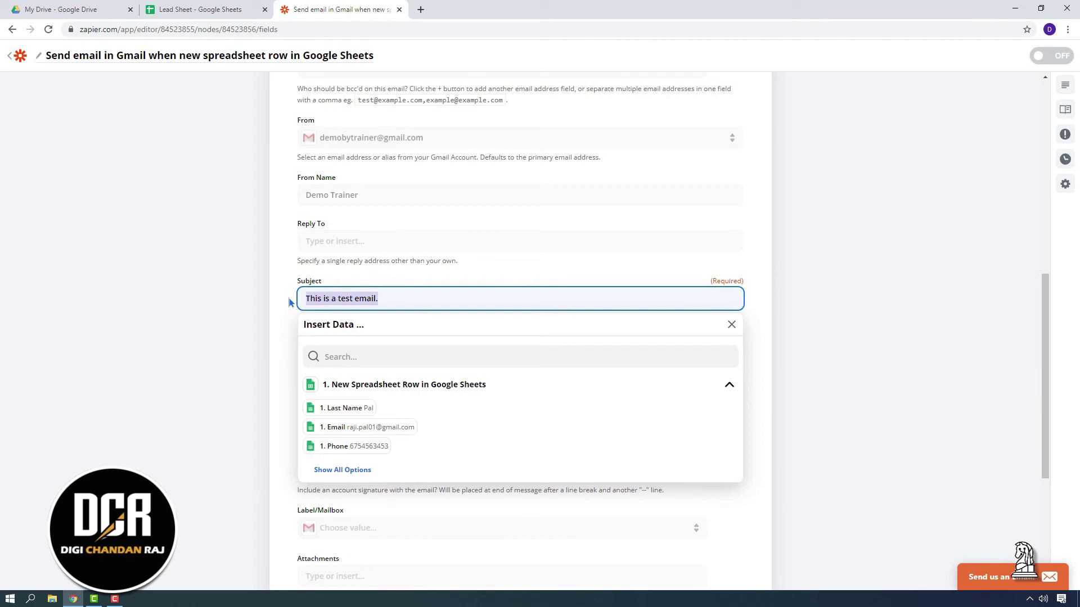
{"action": "key", "text": "BackSpace"}
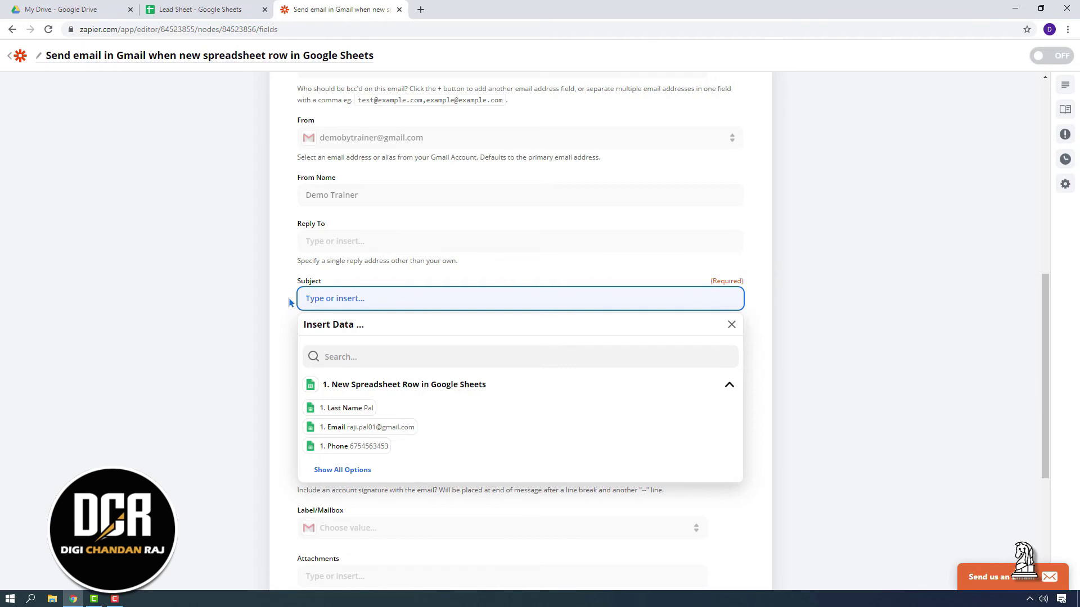
{"action": "left_click", "coordinate": [342, 469]}
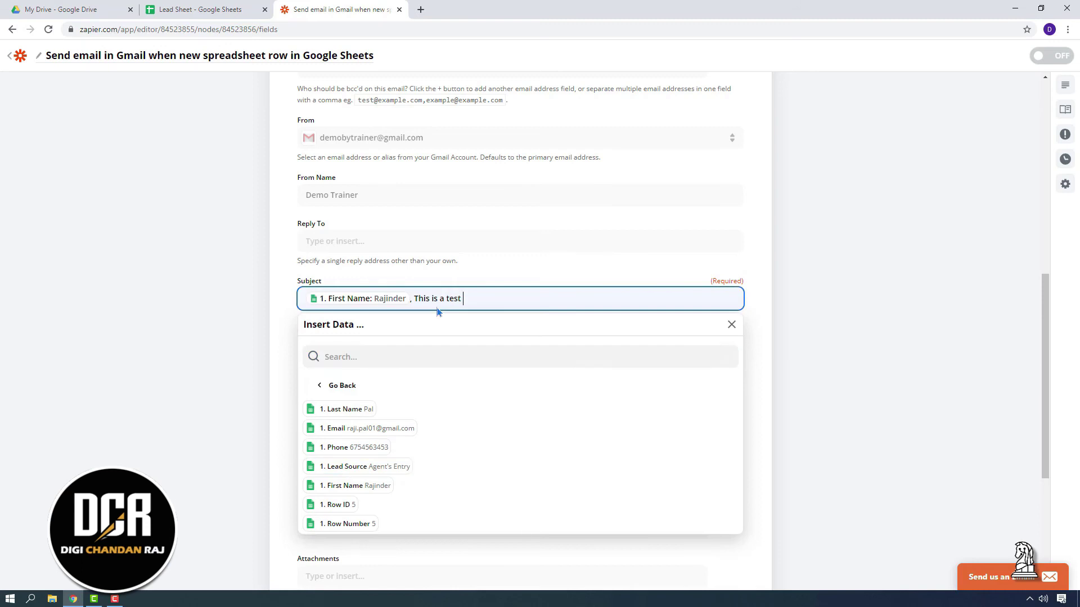
{"action": "type", "text": "email."}
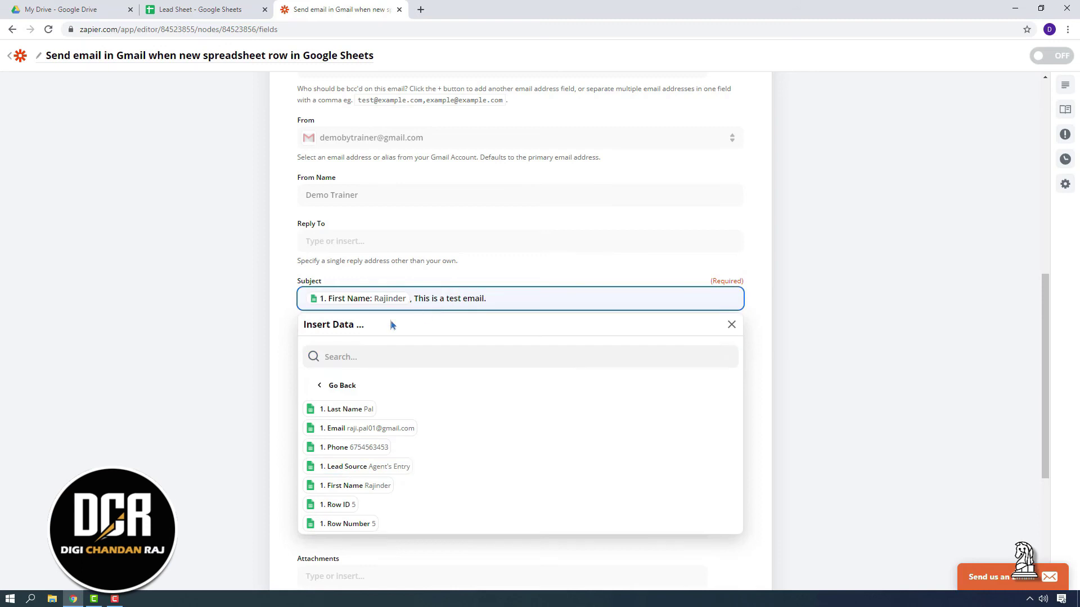
{"action": "left_click", "coordinate": [168, 362]}
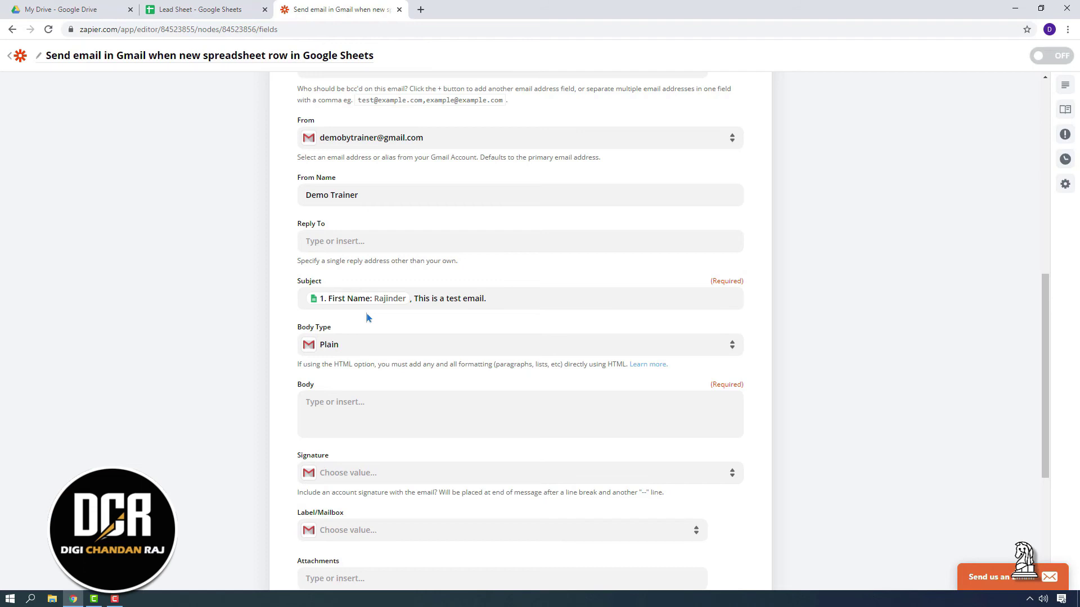
Look over the Body Type format choices, then start a new browser tab
{"action": "scroll", "coordinate": [247, 326], "scroll_direction": "down", "scroll_amount": 2}
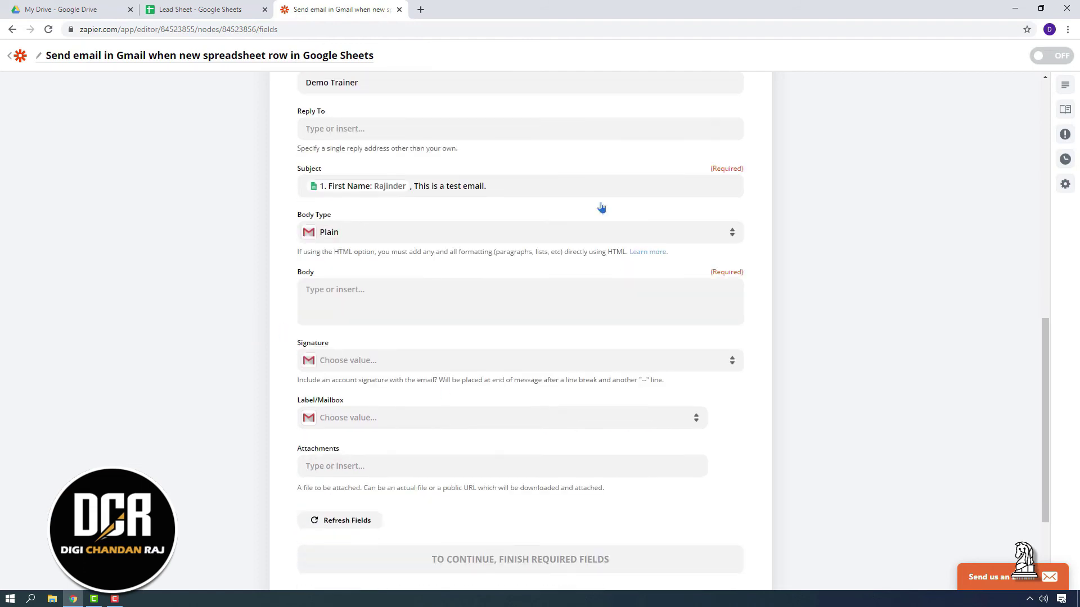
{"action": "left_click", "coordinate": [403, 235]}
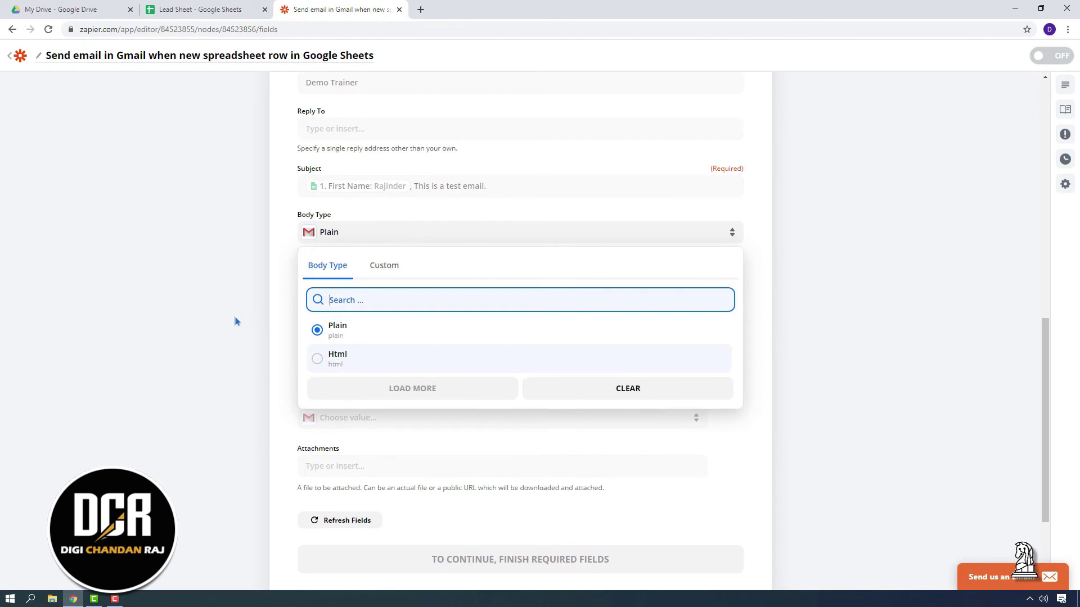
{"action": "left_click", "coordinate": [421, 9]}
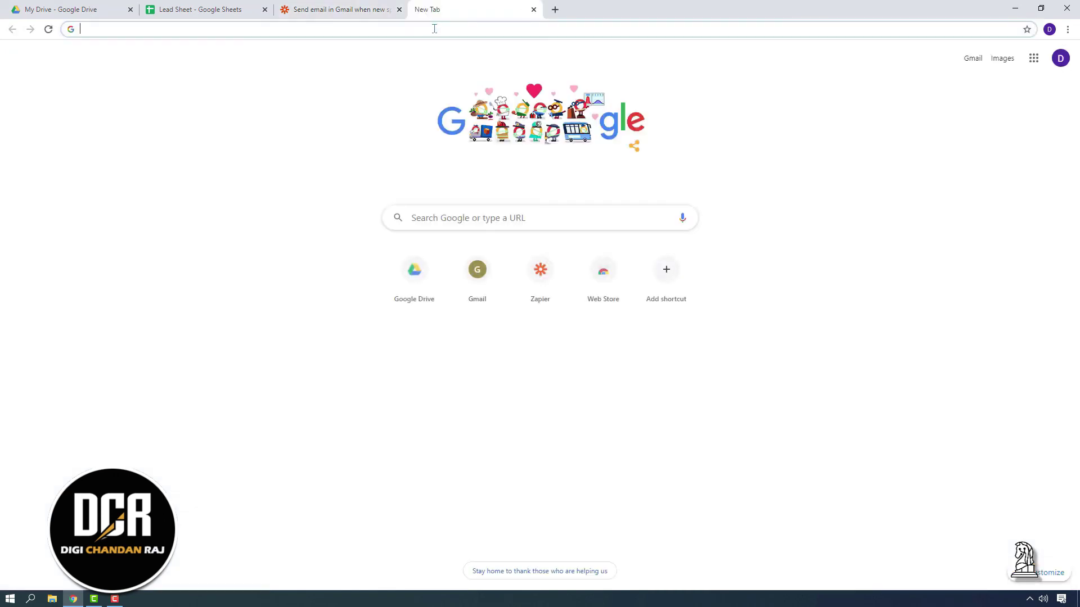
Google 'html editor' and open the HTML-Online.com editor result
{"action": "type", "text": "html e"}
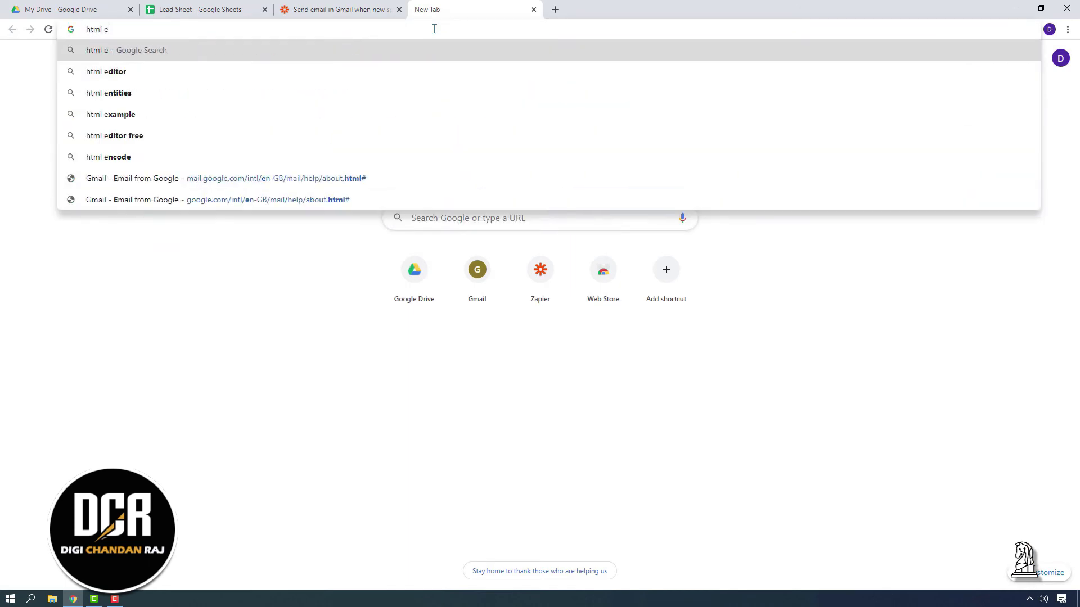
{"action": "type", "text": "ditor"}
{"action": "key", "text": "Return"}
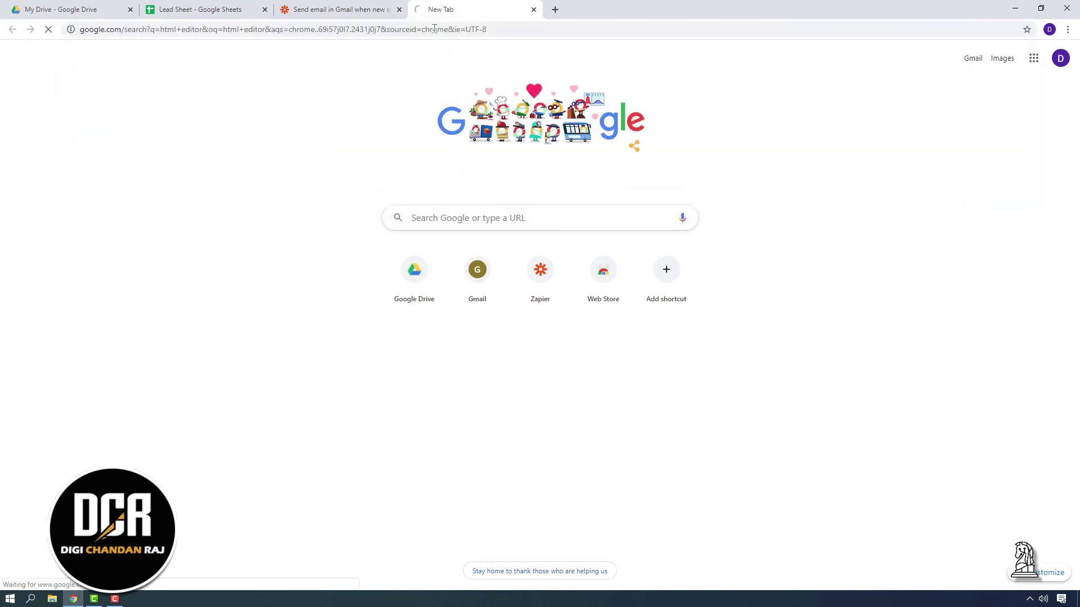
{"action": "left_click", "coordinate": [200, 157]}
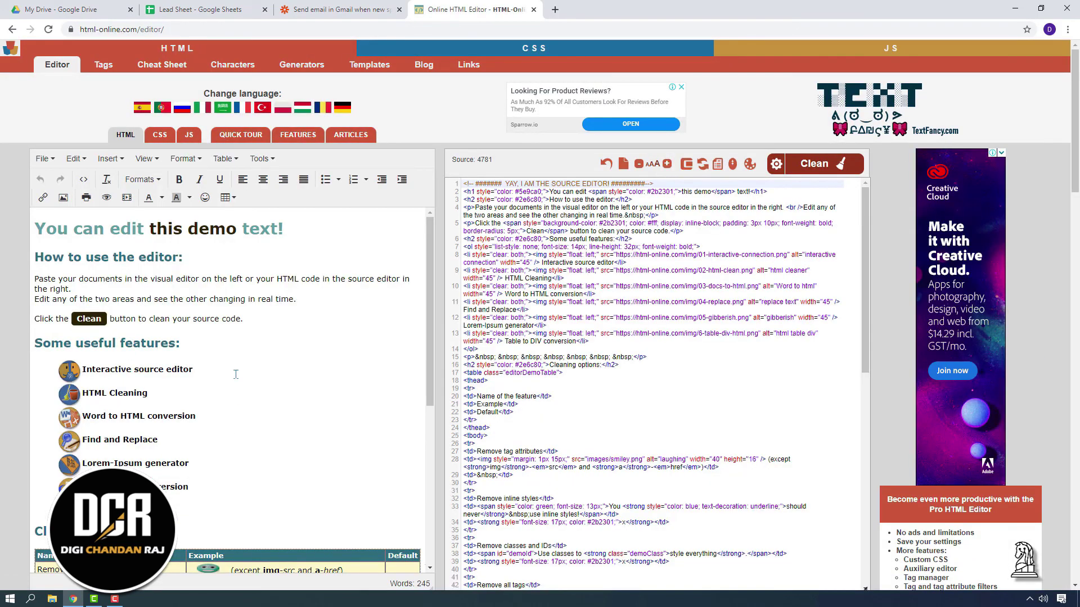
Scroll through the html-online.com demo content, then return to the Zapier Send Email form
{"action": "scroll", "coordinate": [236, 374], "scroll_direction": "down", "scroll_amount": 3}
{"action": "scroll", "coordinate": [233, 400], "scroll_direction": "down", "scroll_amount": 2}
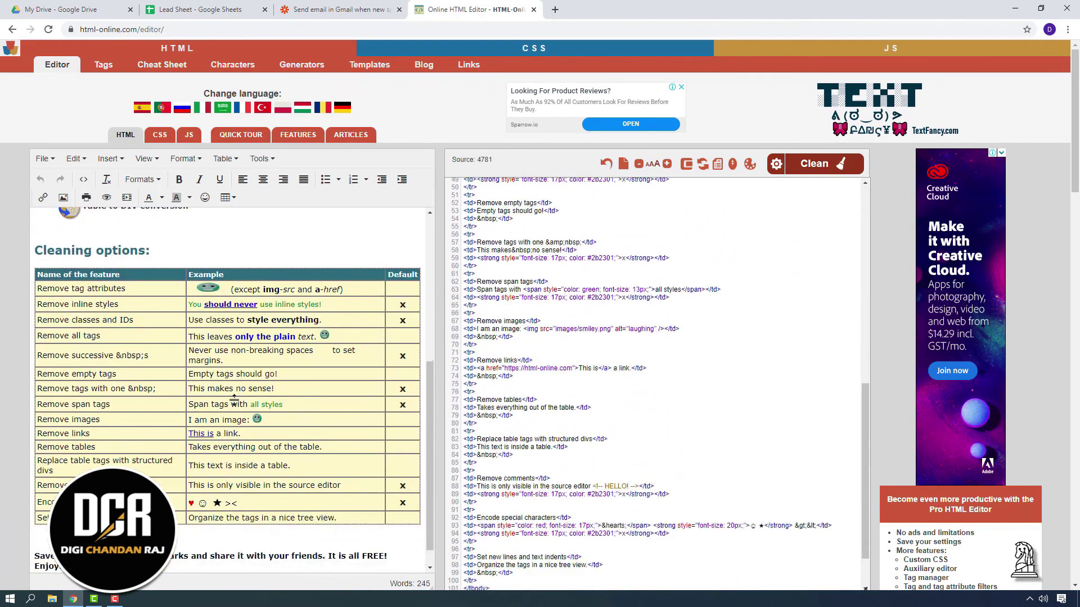
{"action": "scroll", "coordinate": [235, 400], "scroll_direction": "up", "scroll_amount": 5}
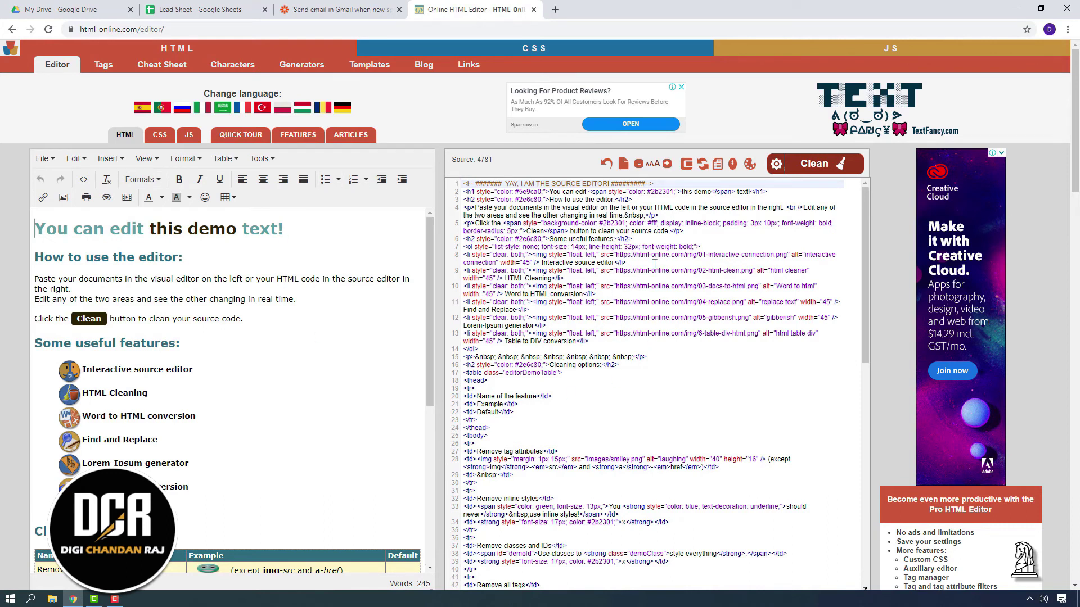
{"action": "scroll", "coordinate": [646, 385], "scroll_direction": "down", "scroll_amount": 8}
{"action": "scroll", "coordinate": [646, 385], "scroll_direction": "up", "scroll_amount": 8}
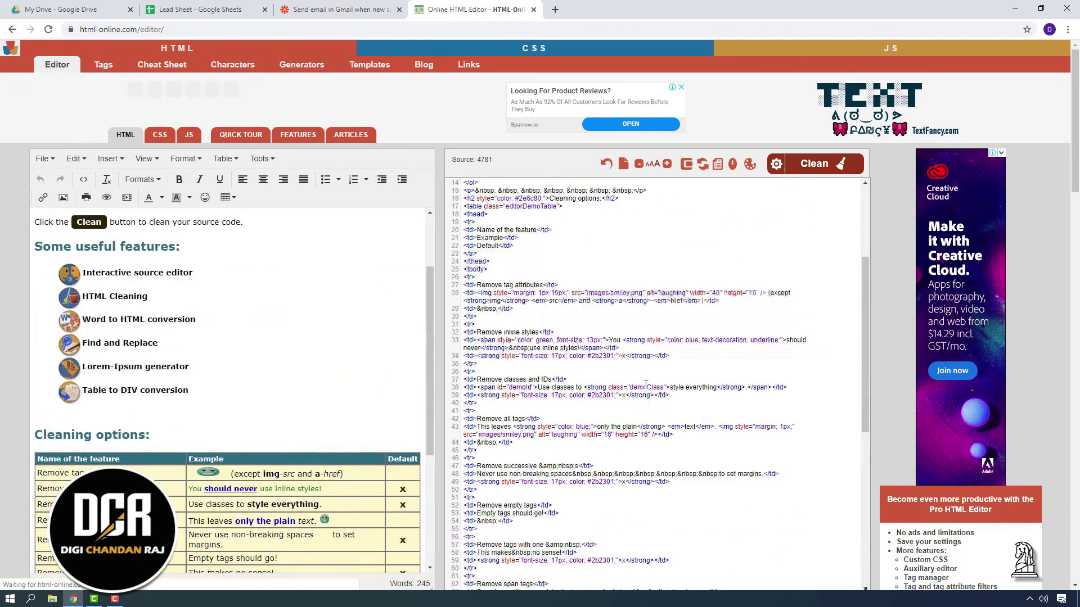
{"action": "left_click", "coordinate": [376, 4]}
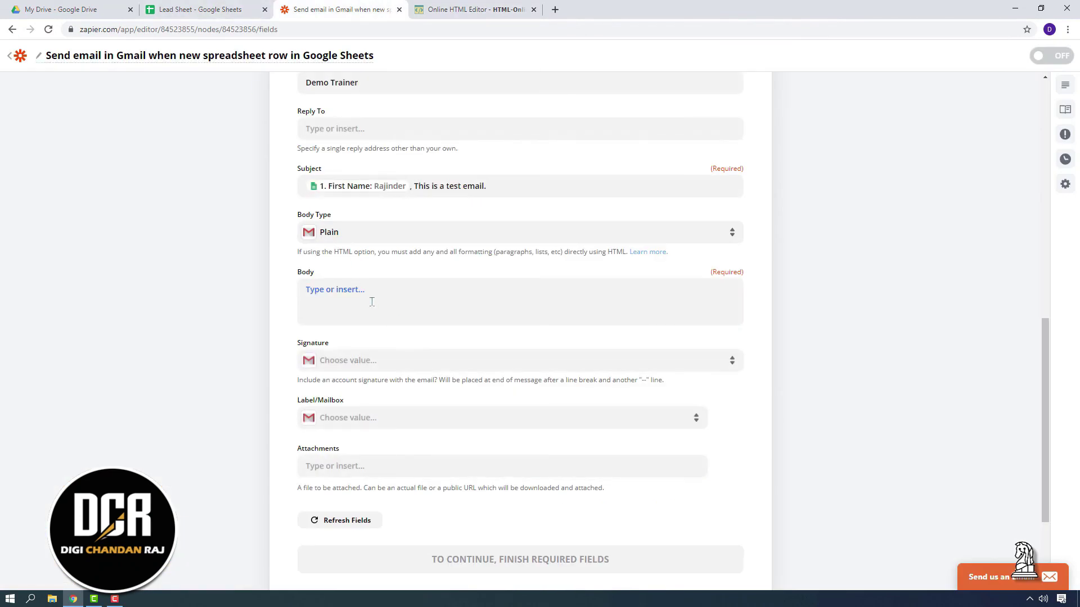
{"action": "left_click", "coordinate": [478, 9]}
{"action": "scroll", "coordinate": [191, 380], "scroll_direction": "down", "scroll_amount": 5}
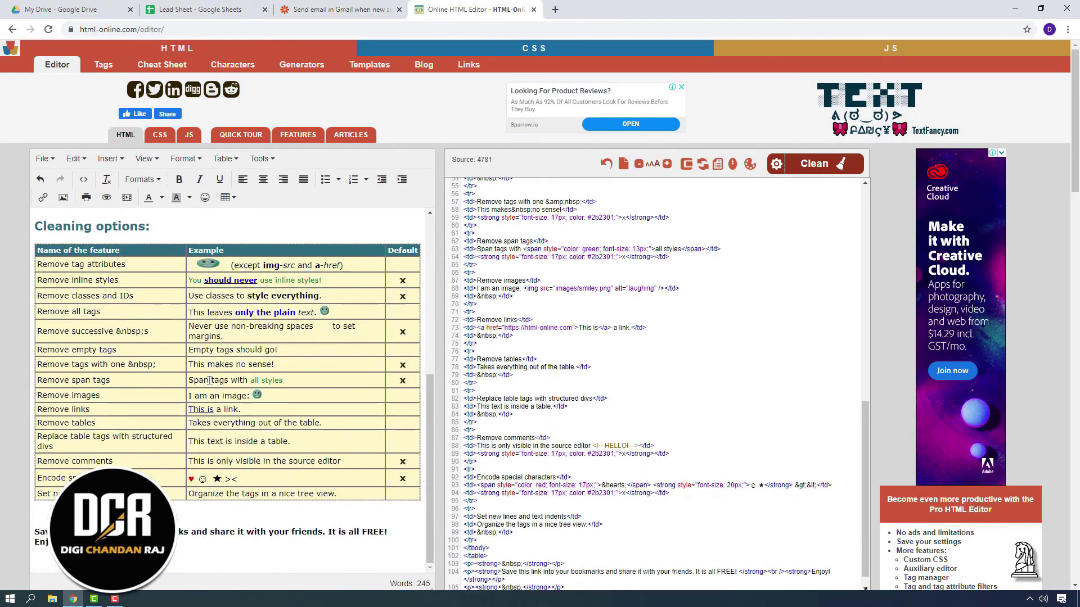
{"action": "scroll", "coordinate": [556, 410], "scroll_direction": "up", "scroll_amount": 5}
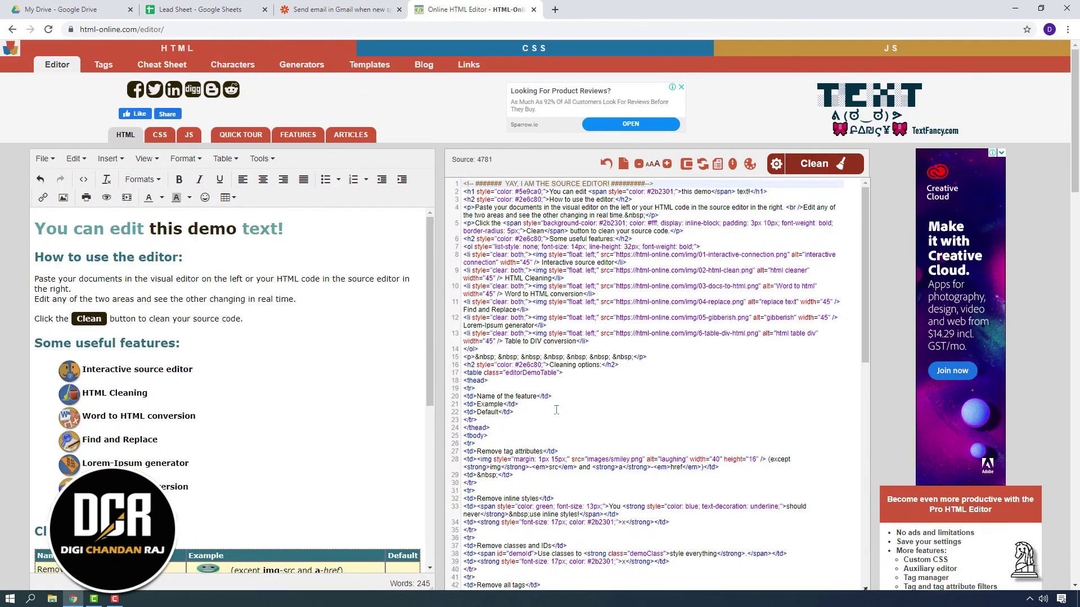
{"action": "left_click", "coordinate": [292, 8]}
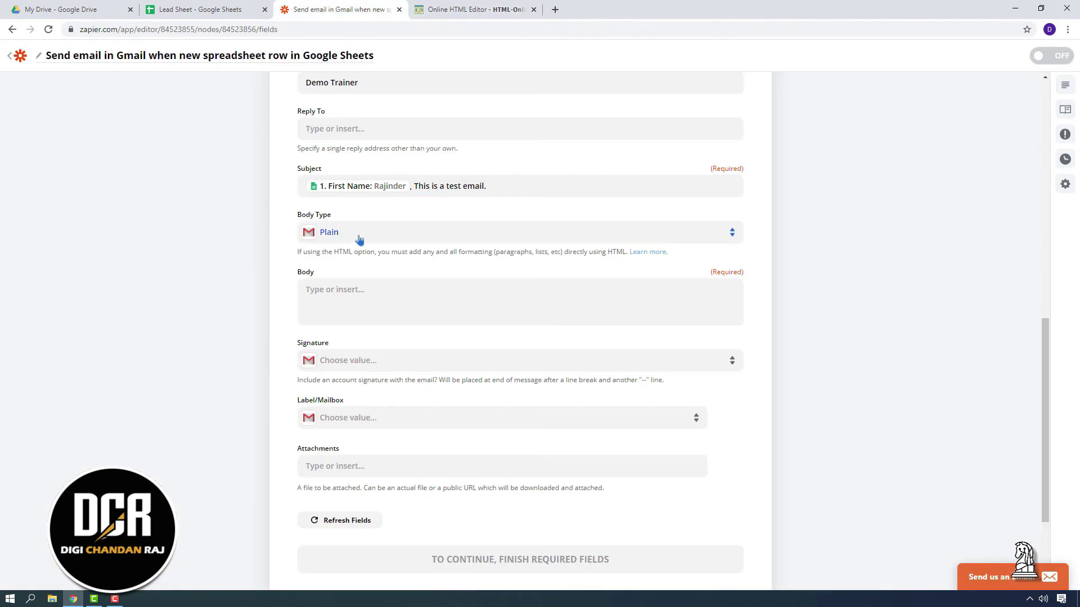
Write the body: 'Hi' plus First Name, thanks, executive contact via their Phone, ending ', Thanks.'
{"action": "left_click", "coordinate": [360, 295]}
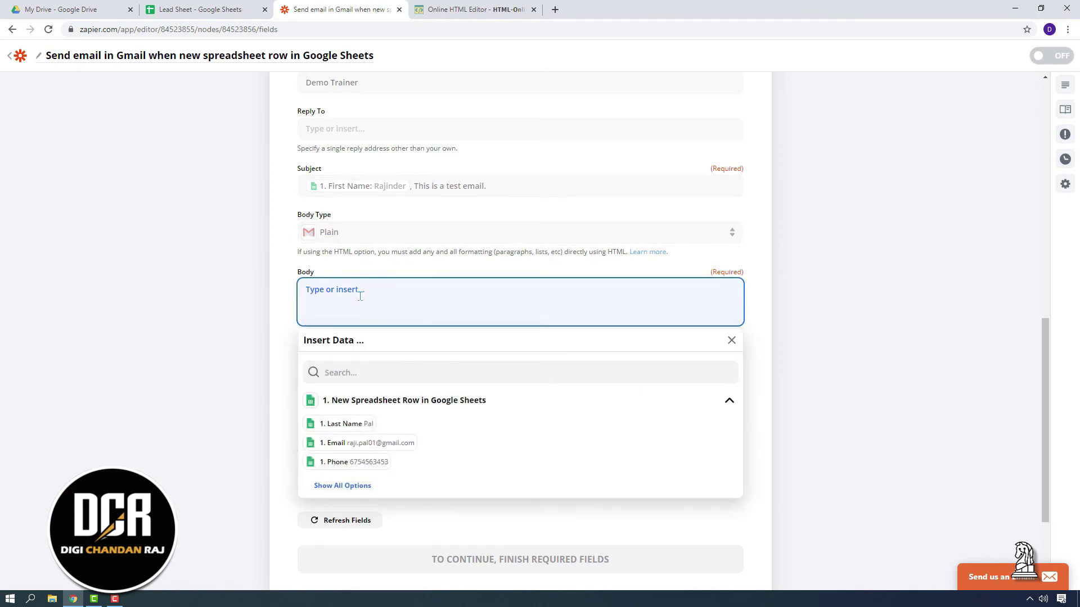
{"action": "type", "text": "Hi"}
{"action": "left_click", "coordinate": [363, 485]}
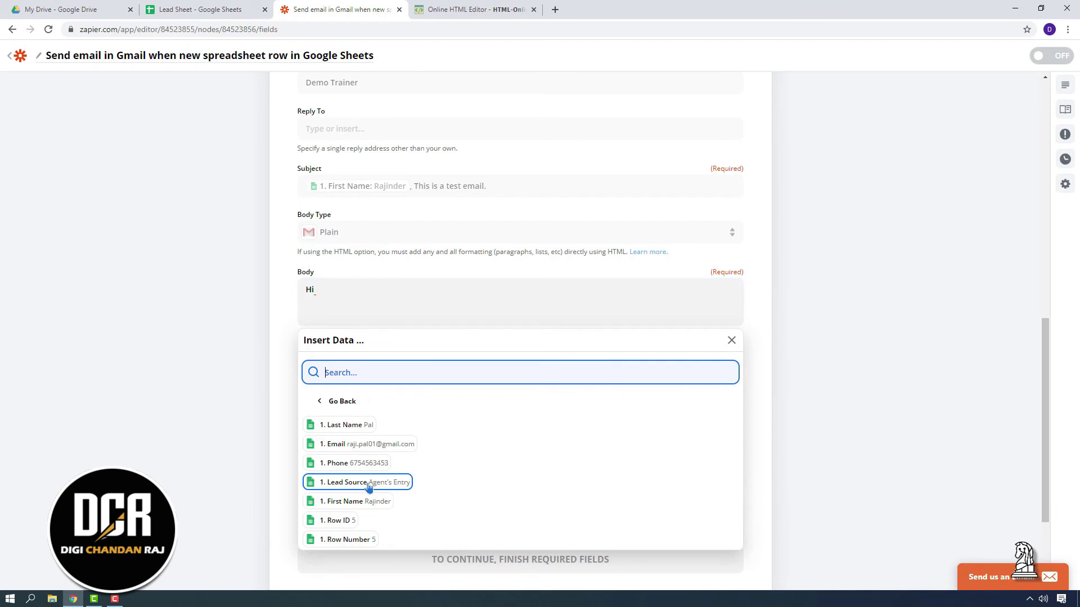
{"action": "left_click", "coordinate": [372, 502]}
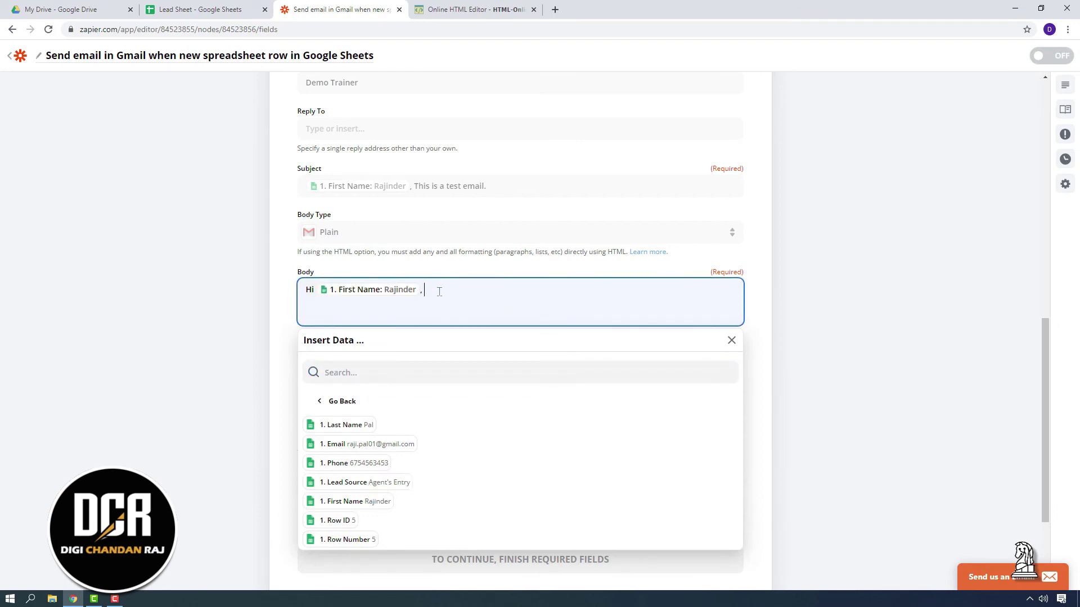
{"action": "type", "text": ", Thank you getting in touch with us. One of our executives will get in to"}
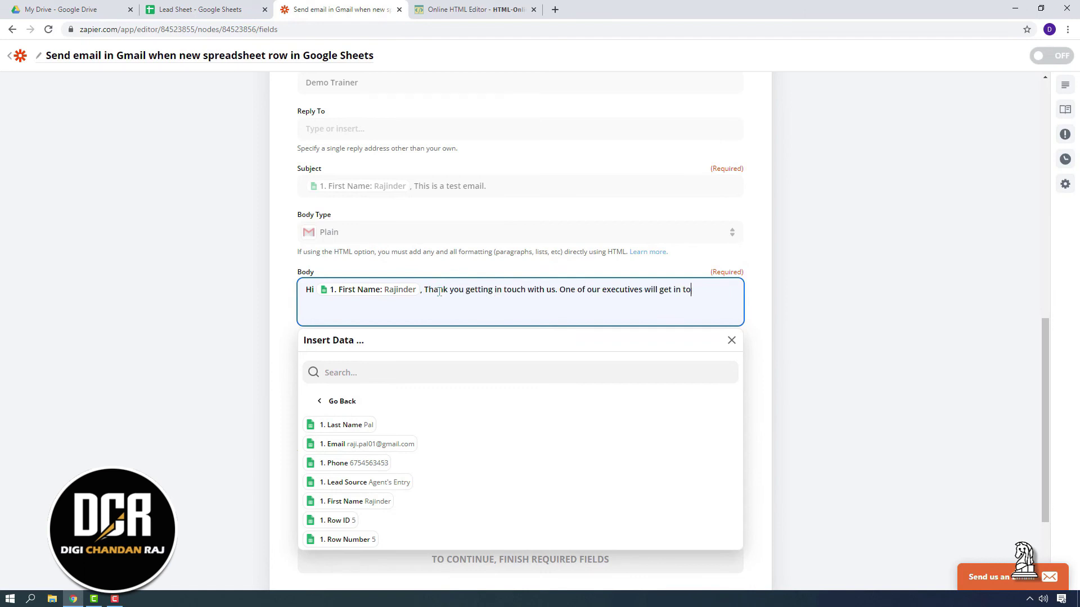
{"action": "type", "text": "uch with you shortly on"}
{"action": "left_click", "coordinate": [354, 463]}
{"action": "type", "text": ", Thanks."}
{"action": "left_click", "coordinate": [180, 406]}
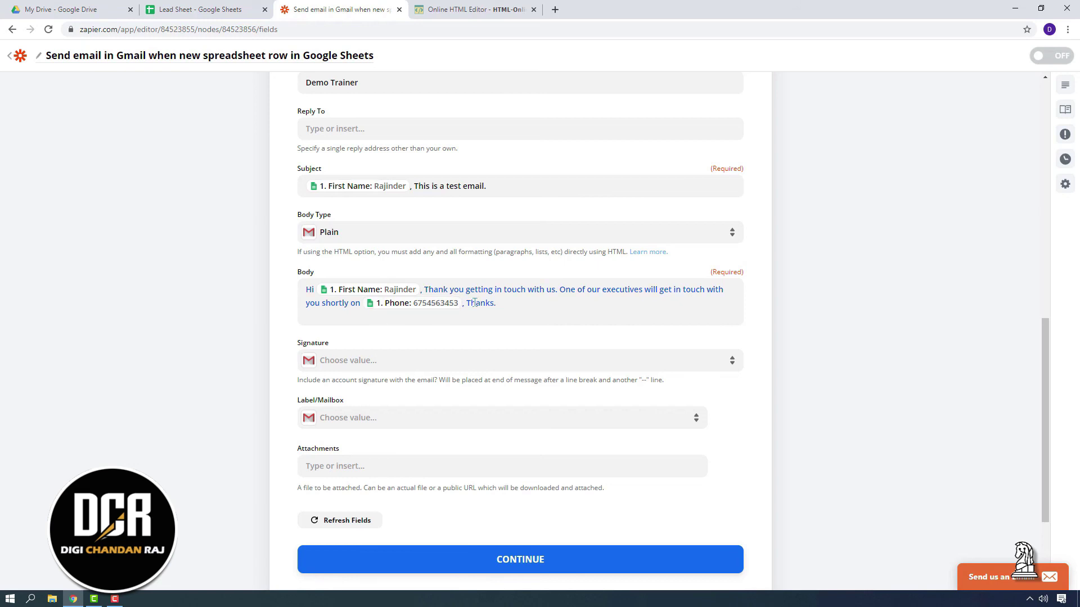
Scroll to the Attachments field and search 'sample' in a new browser tab
{"action": "scroll", "coordinate": [207, 426], "scroll_direction": "down", "scroll_amount": 2}
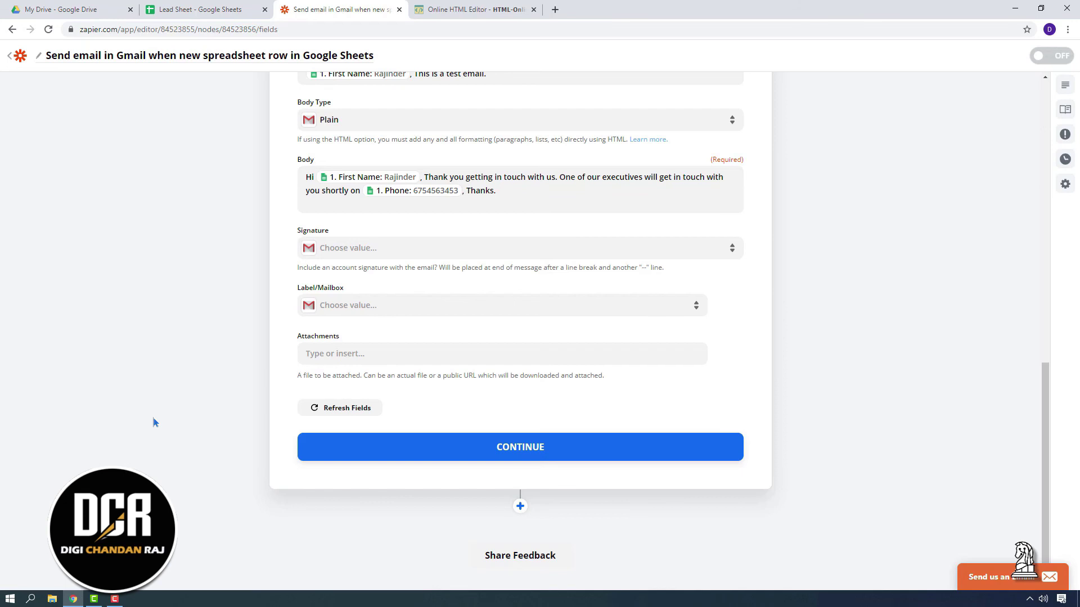
{"action": "key", "text": "ctrl+t"}
{"action": "type", "text": "sample-png-images-sample-png-transparent-png.png"}
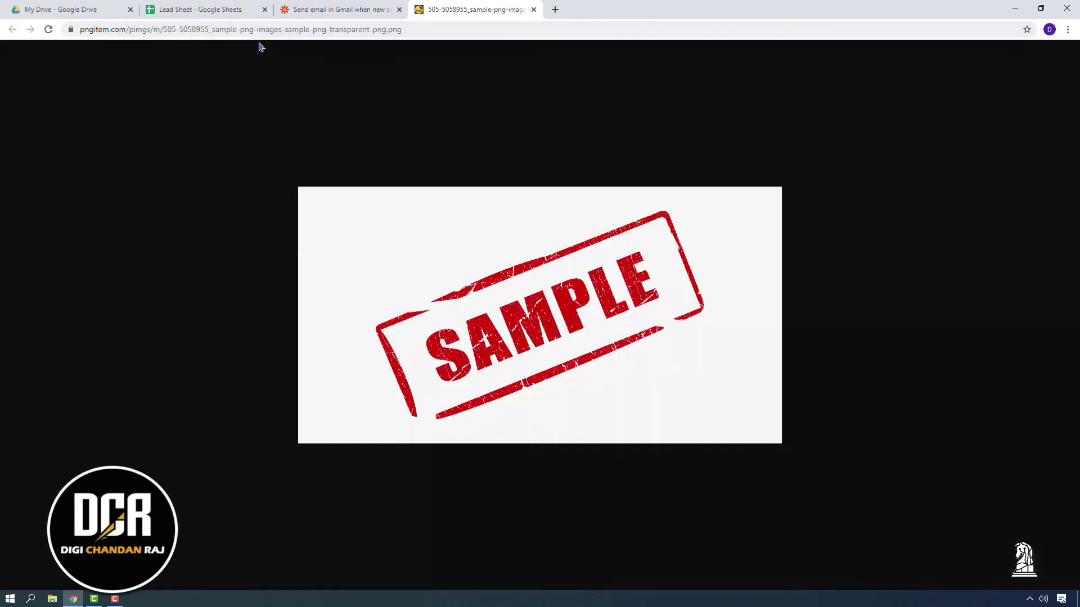
Copy the sample PNG image's web address and switch back toward the Zapier tab
{"action": "left_click", "coordinate": [405, 32]}
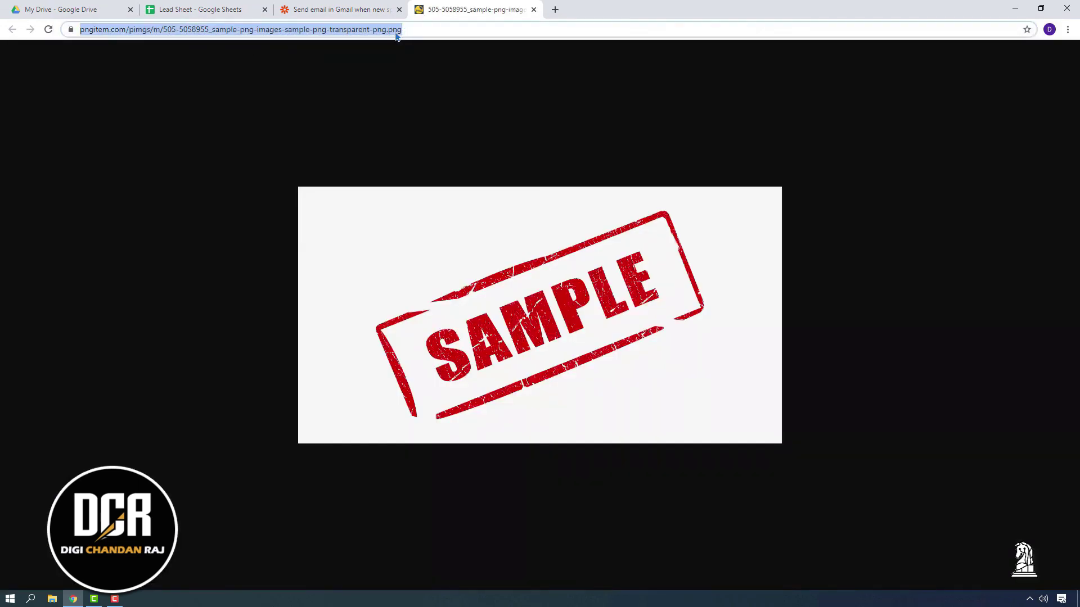
{"action": "right_click", "coordinate": [397, 35]}
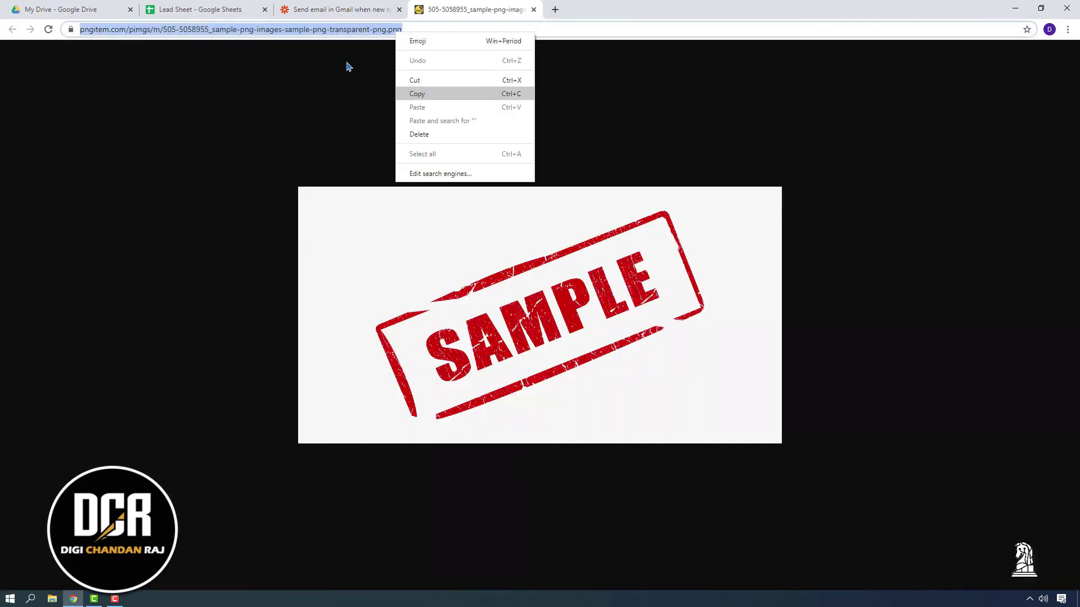
{"action": "left_click", "coordinate": [420, 95]}
{"action": "left_click", "coordinate": [192, 4]}
{"action": "left_click", "coordinate": [100, 6]}
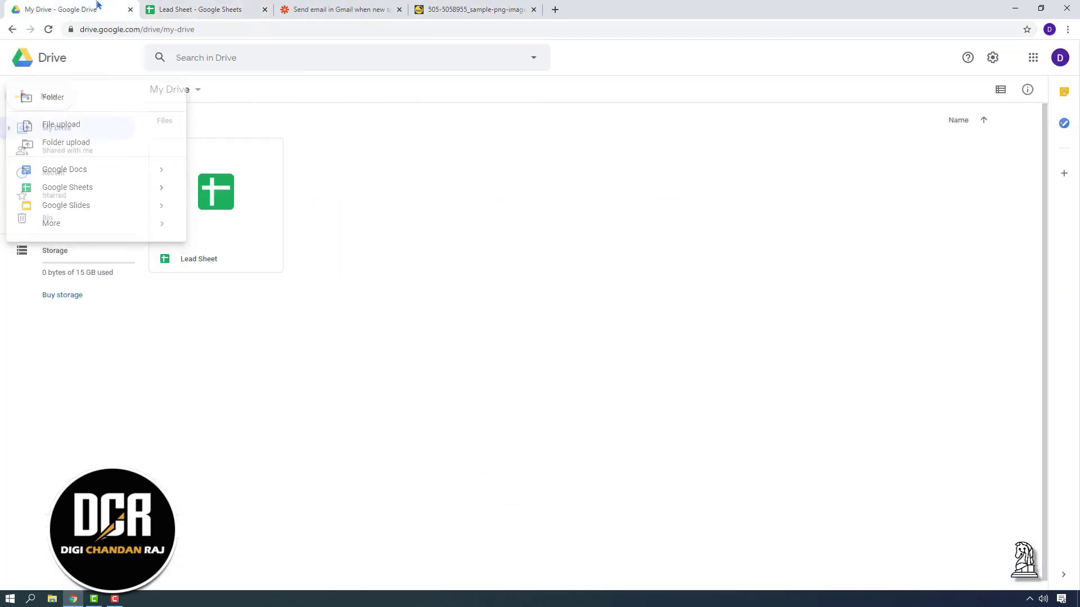
{"action": "left_click", "coordinate": [371, 5]}
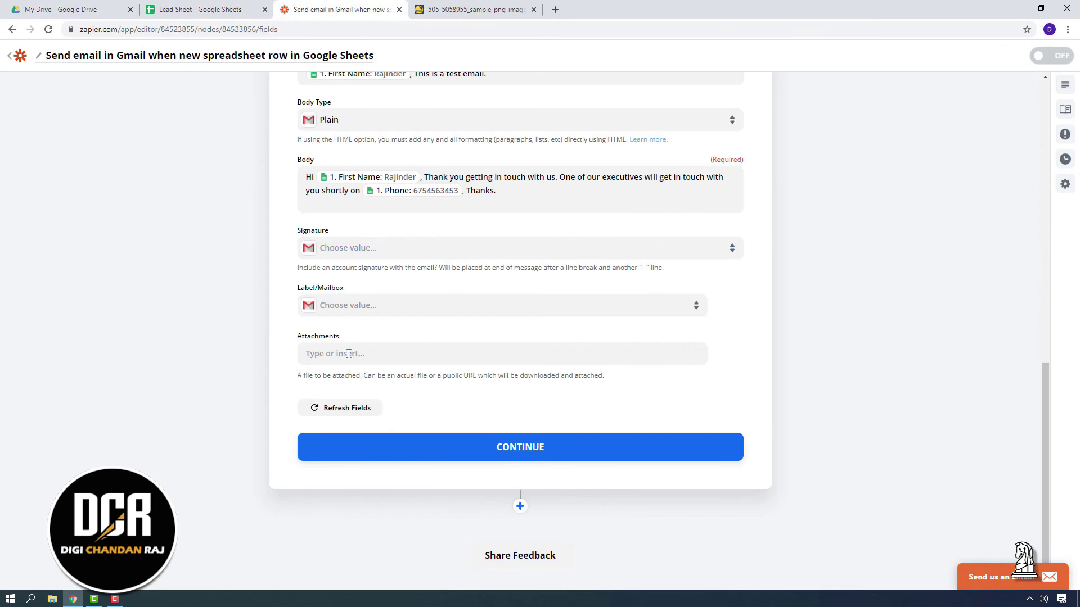
Paste the sample PNG image URL into the email's Attachments field and continue to testing
{"action": "left_click", "coordinate": [349, 354]}
{"action": "key", "text": "ctrl+v"}
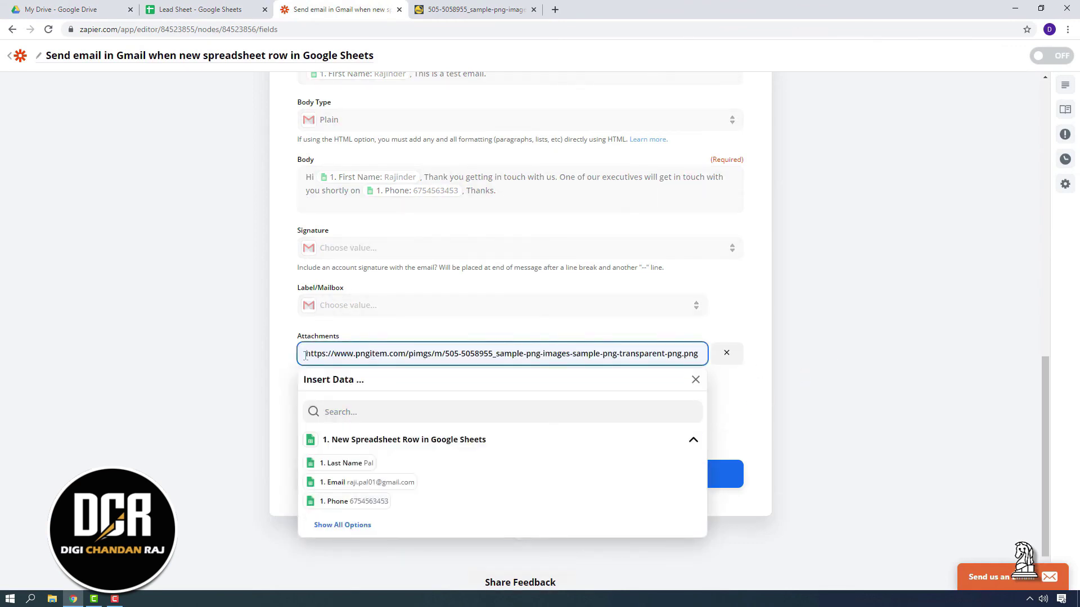
{"action": "left_click", "coordinate": [835, 381]}
{"action": "left_click", "coordinate": [560, 475]}
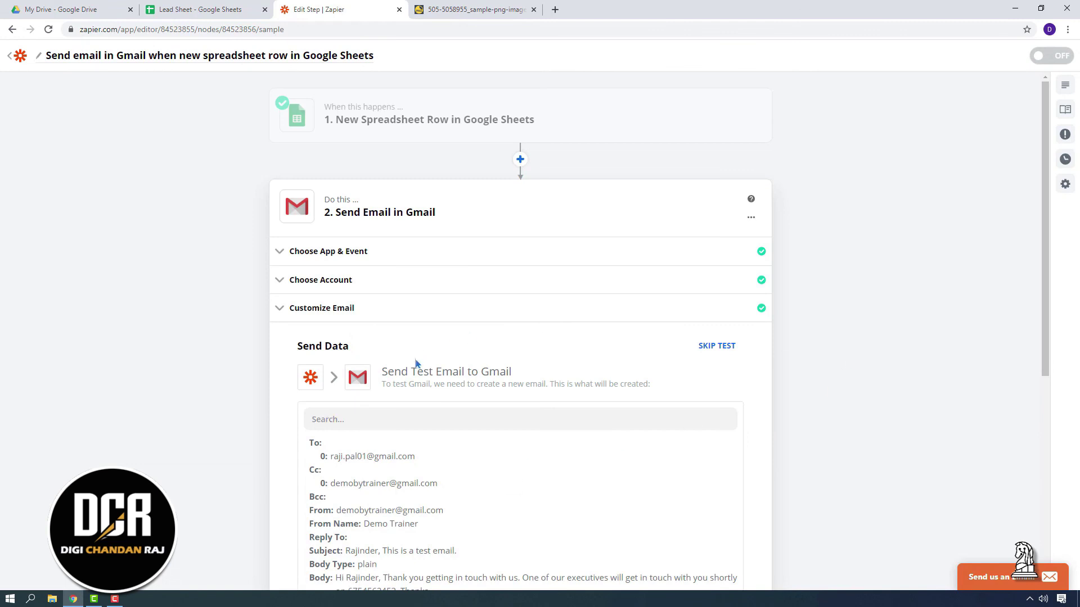
Skip the Gmail test email so both zap steps show complete, then review the spreadsheet trigger
{"action": "scroll", "coordinate": [332, 450], "scroll_direction": "down", "scroll_amount": 4}
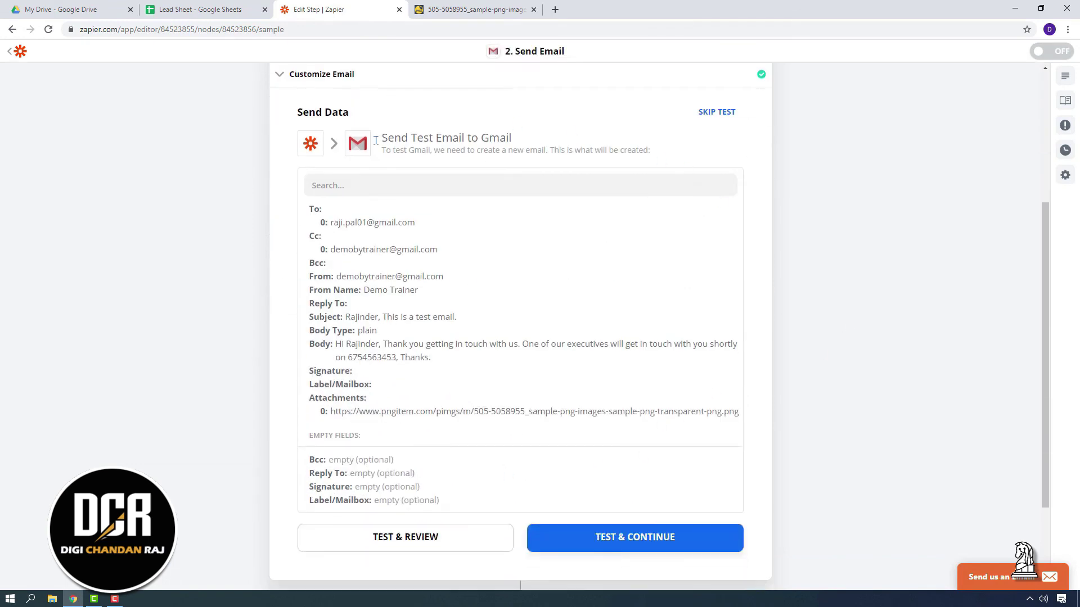
{"action": "scroll", "coordinate": [228, 232], "scroll_direction": "up", "scroll_amount": 4}
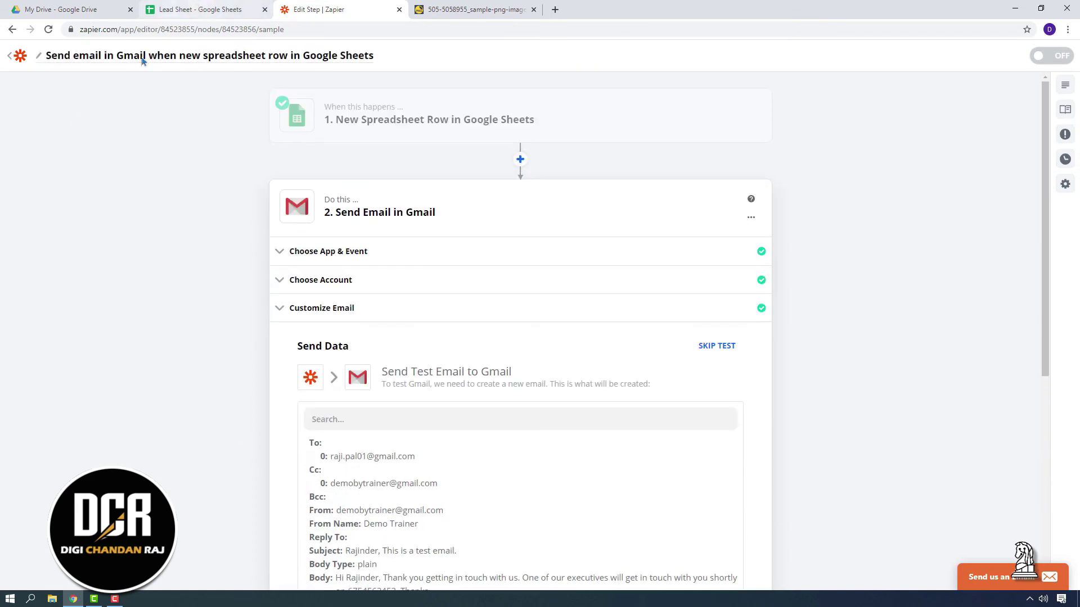
{"action": "scroll", "coordinate": [646, 338], "scroll_direction": "down", "scroll_amount": 2}
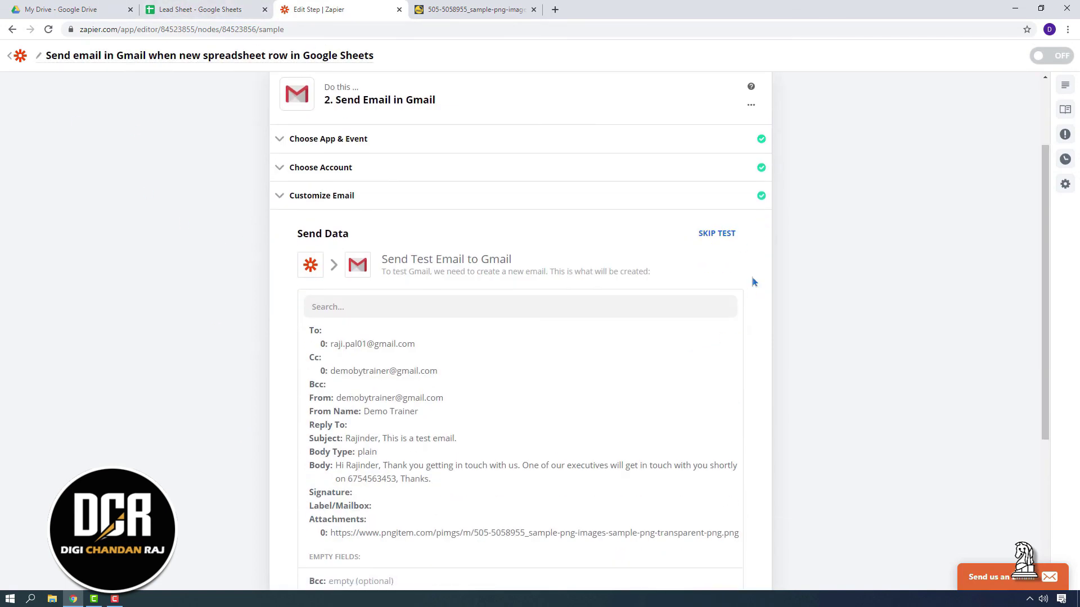
{"action": "left_click", "coordinate": [717, 233]}
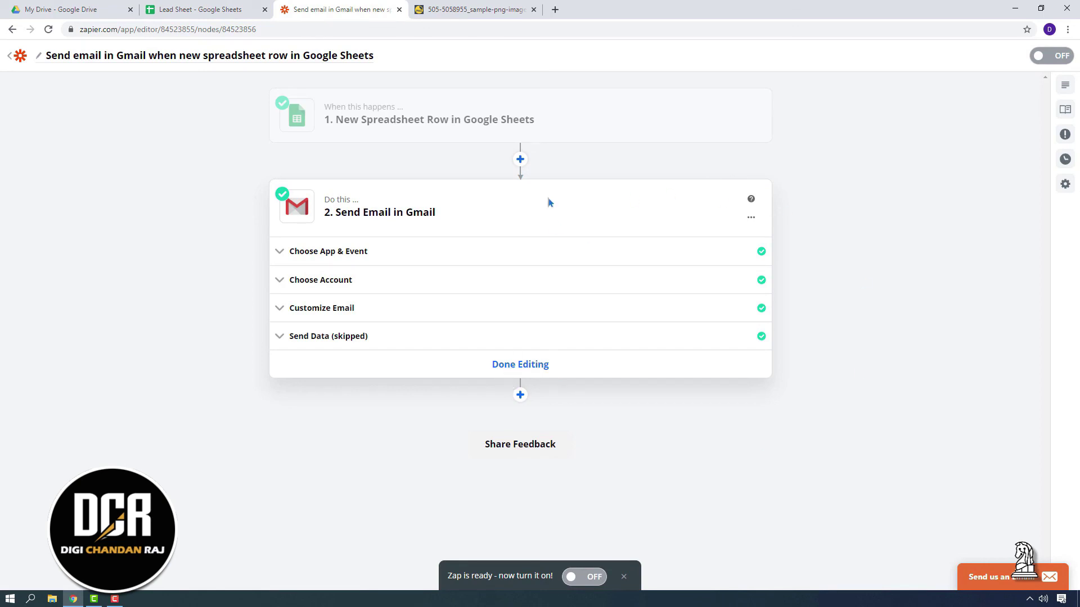
{"action": "left_click", "coordinate": [584, 126]}
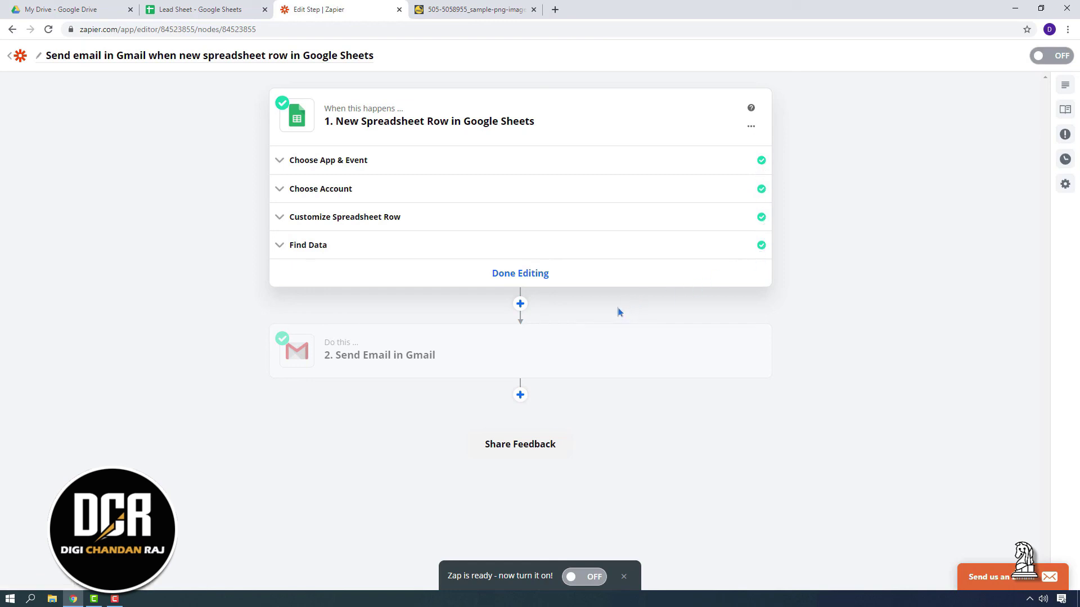
Review the Gmail action, finish editing, switch the zap ON and return to My Zaps
{"action": "left_click", "coordinate": [564, 364]}
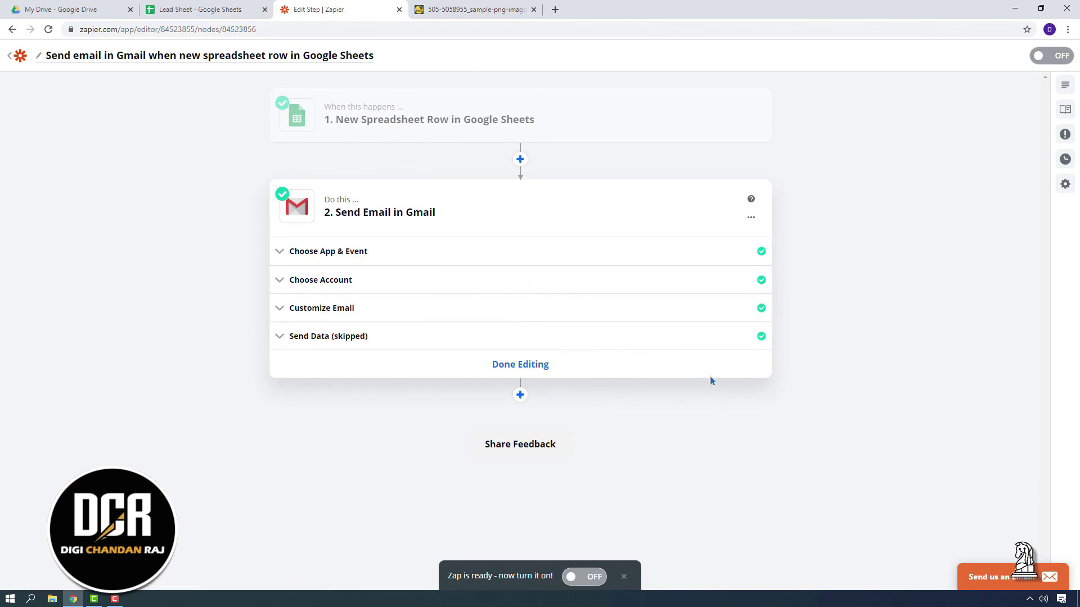
{"action": "left_click", "coordinate": [517, 368]}
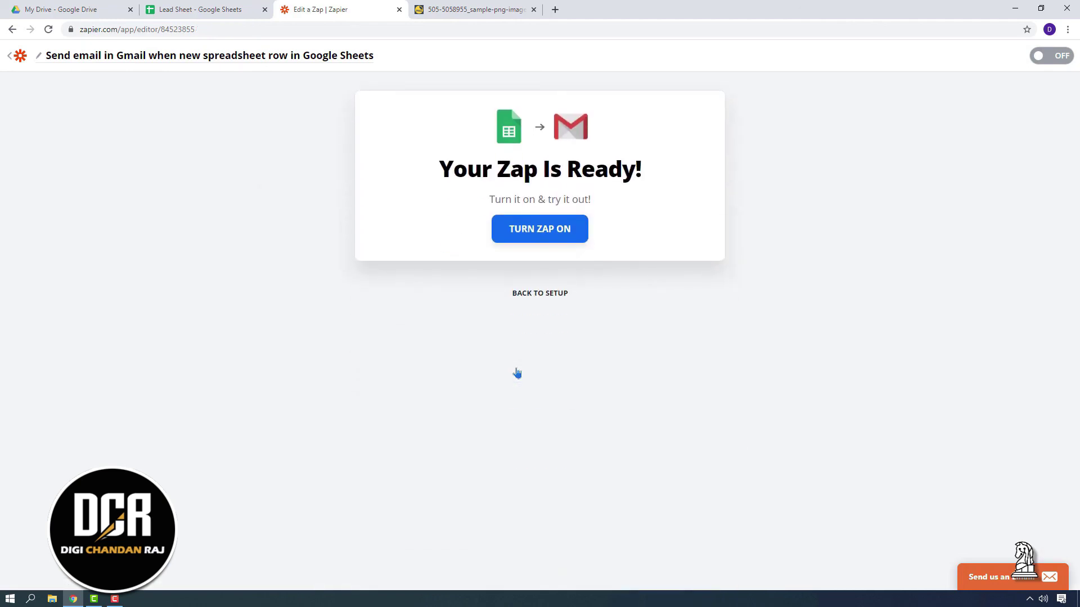
{"action": "left_click", "coordinate": [540, 235]}
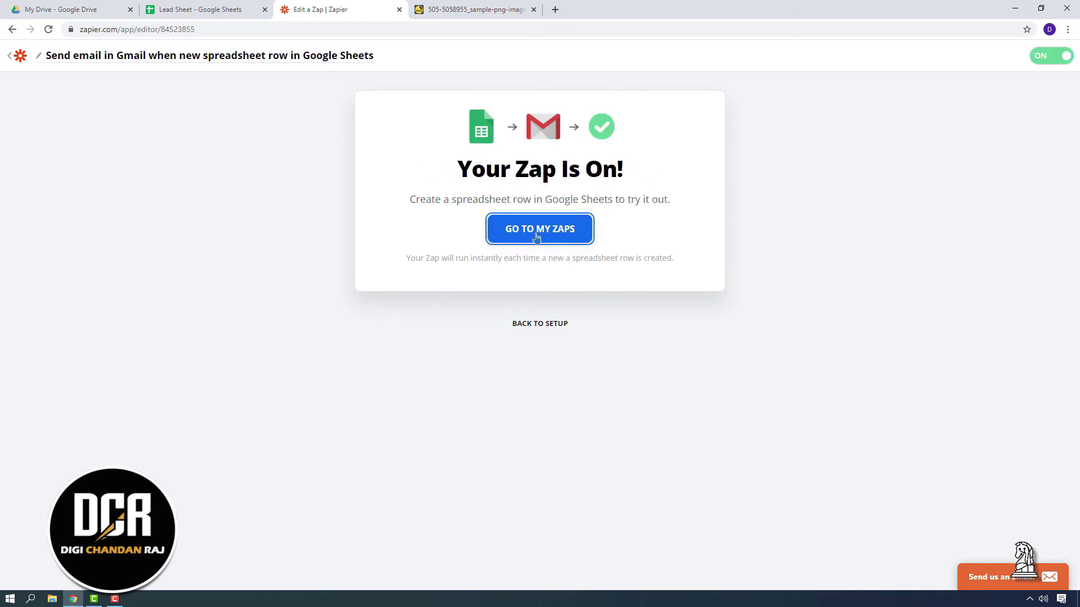
{"action": "left_click", "coordinate": [536, 236]}
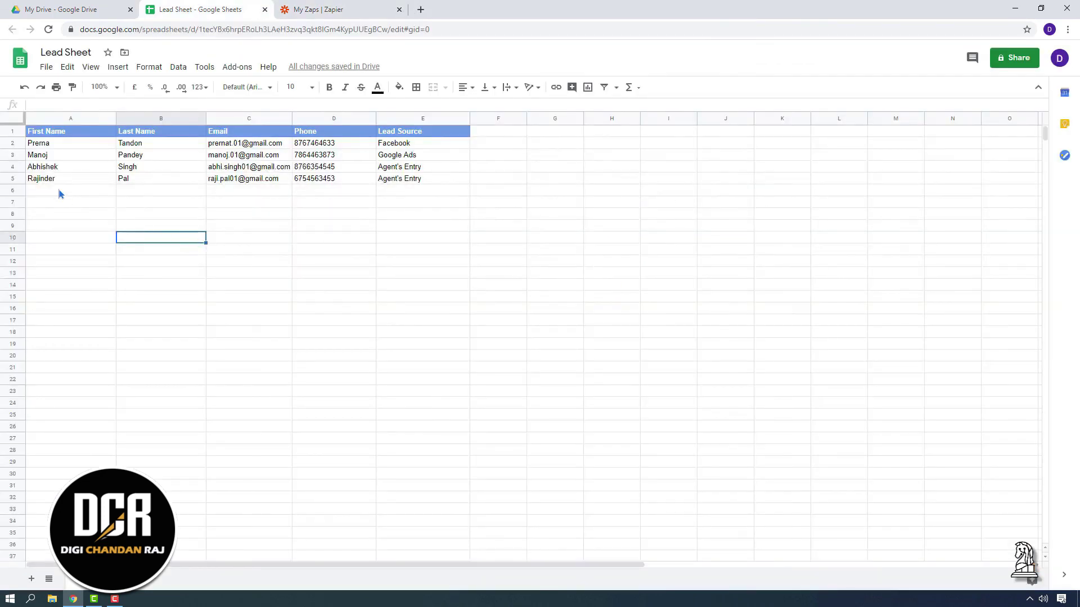
Enter the lead's first name, last name, email, phone and 'Facebook' lead source in row 6
{"action": "left_click", "coordinate": [61, 191]}
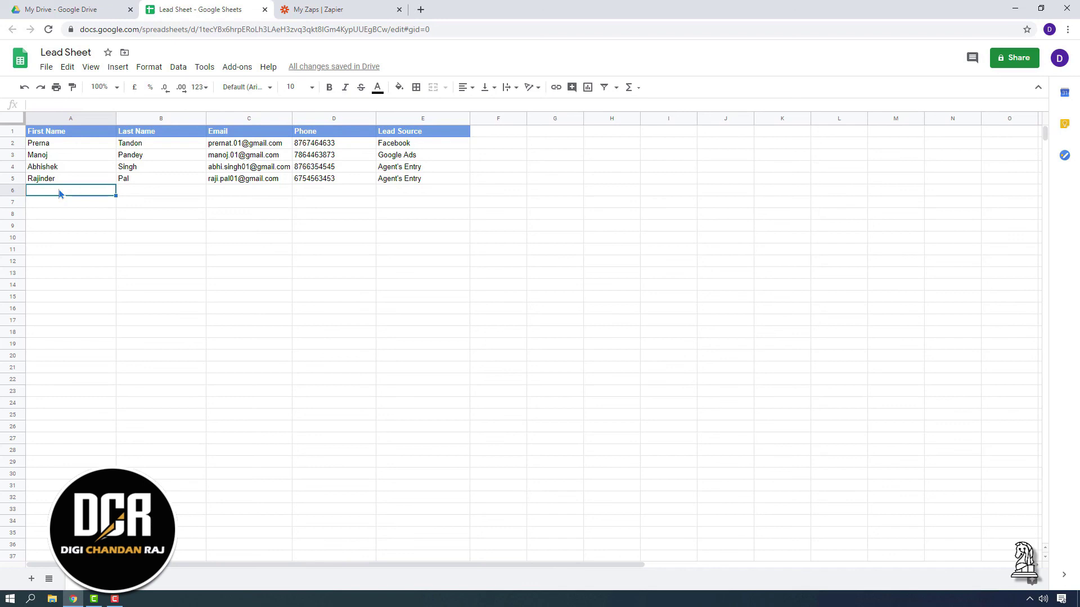
{"action": "key", "text": "Tab"}
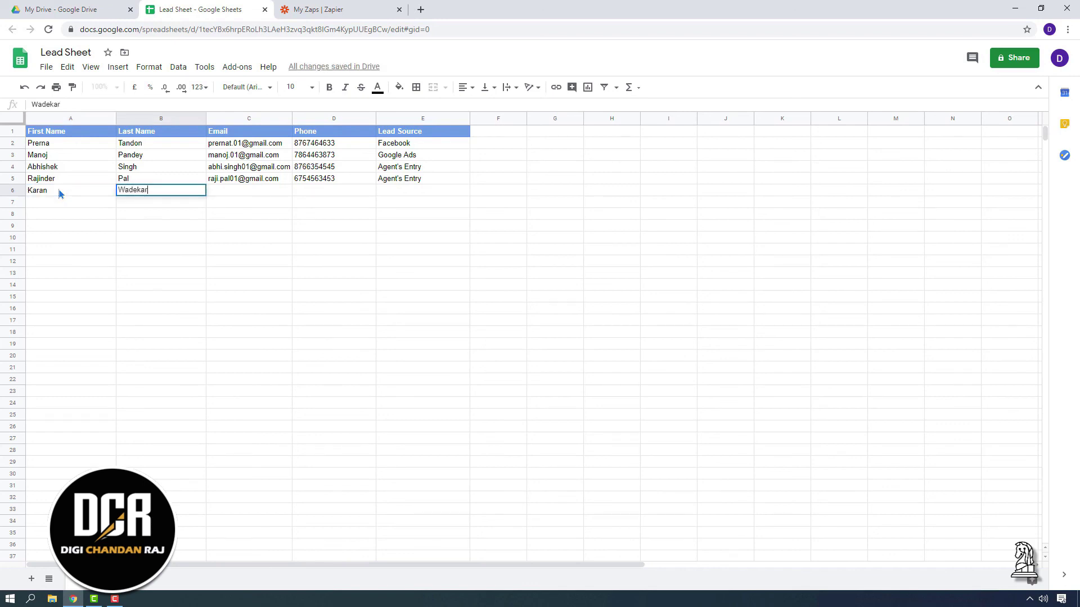
{"action": "key", "text": "Tab"}
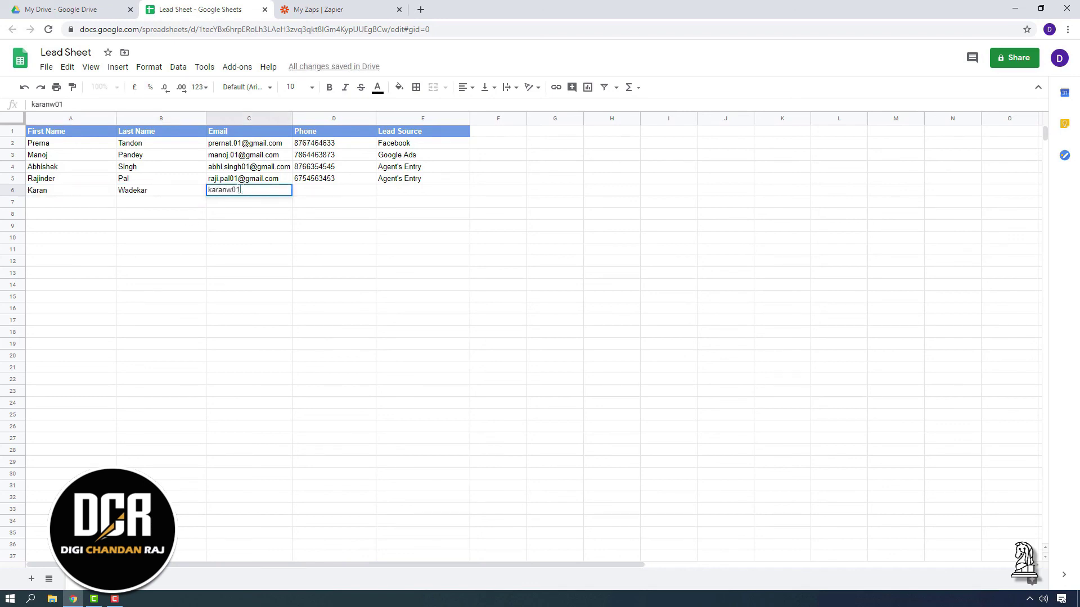
{"action": "key", "text": "Tab"}
{"action": "key", "text": "Tab"}
{"action": "type", "text": "Fac"}
{"action": "left_click", "coordinate": [435, 271]}
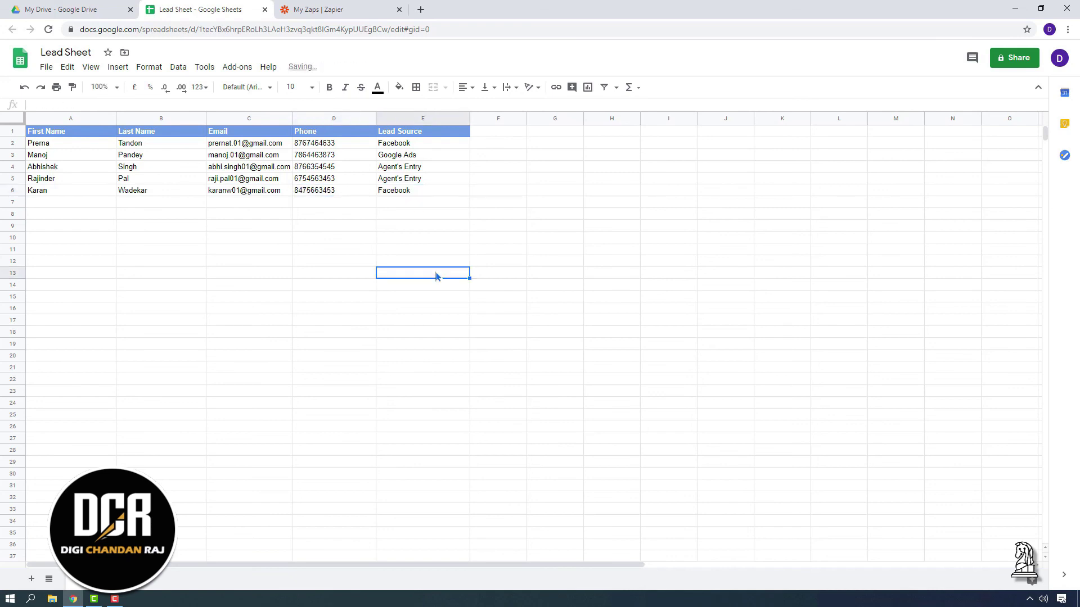
{"action": "left_click", "coordinate": [421, 11]}
Load gmail.com in the new tab and check back on the Zapier and Lead Sheet tabs
{"action": "type", "text": "gmai"}
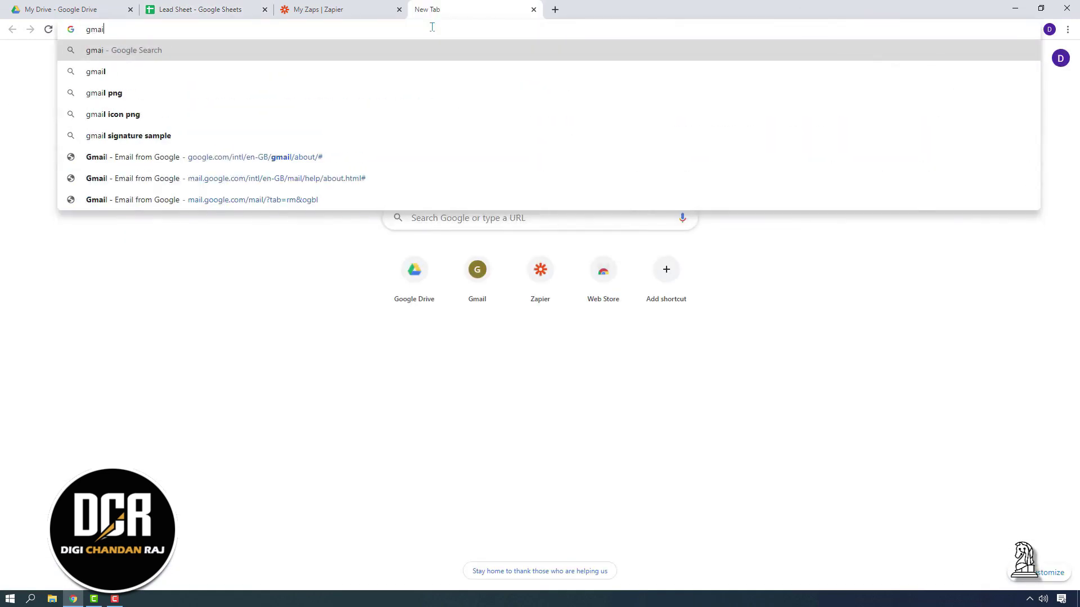
{"action": "type", "text": "l.com"}
{"action": "key", "text": "Return"}
{"action": "left_click", "coordinate": [315, 6]}
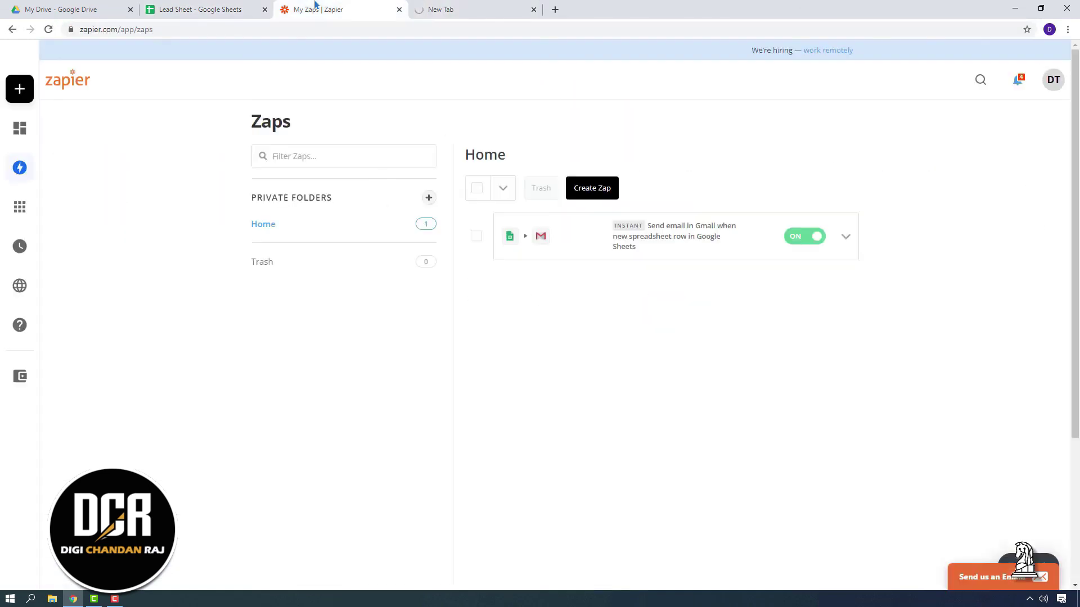
{"action": "left_click", "coordinate": [240, 8]}
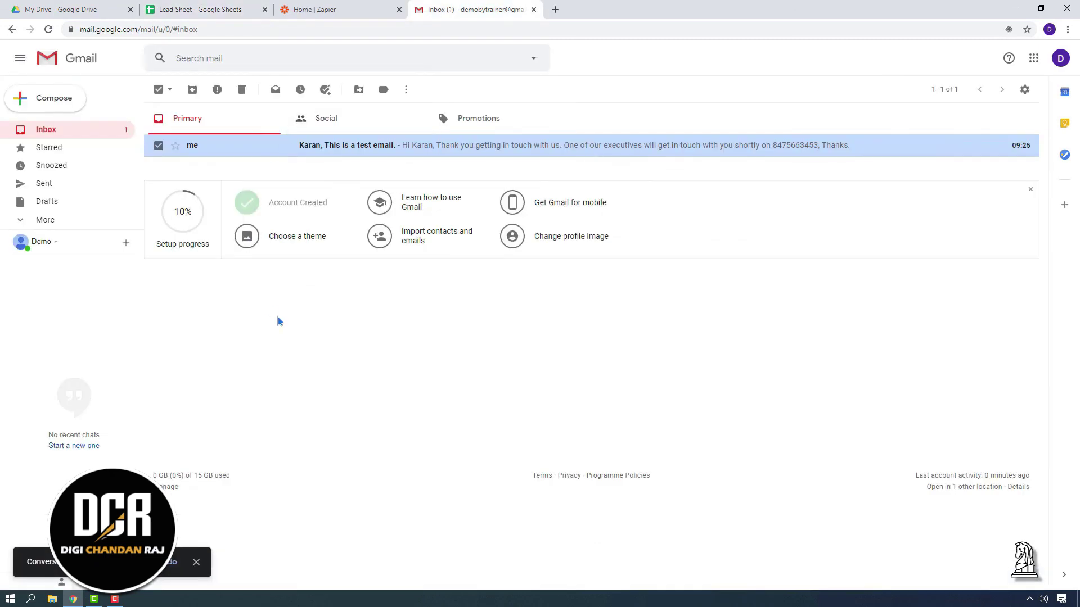
Open 'This is a test email.' and check its personalised greeting, phone number and SAMPLE attachment
{"action": "left_click", "coordinate": [355, 146]}
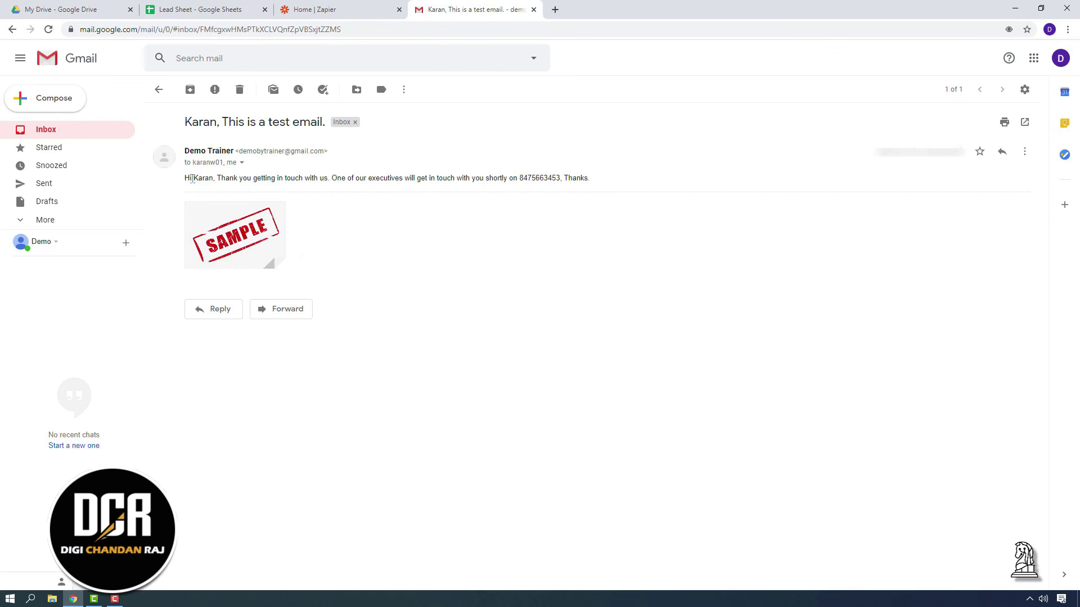
{"action": "left_click_drag", "start_coordinate": [193, 179], "coordinate": [229, 179]}
{"action": "left_click_drag", "start_coordinate": [519, 179], "coordinate": [560, 179]}
{"action": "mouse_move", "coordinate": [243, 235]}
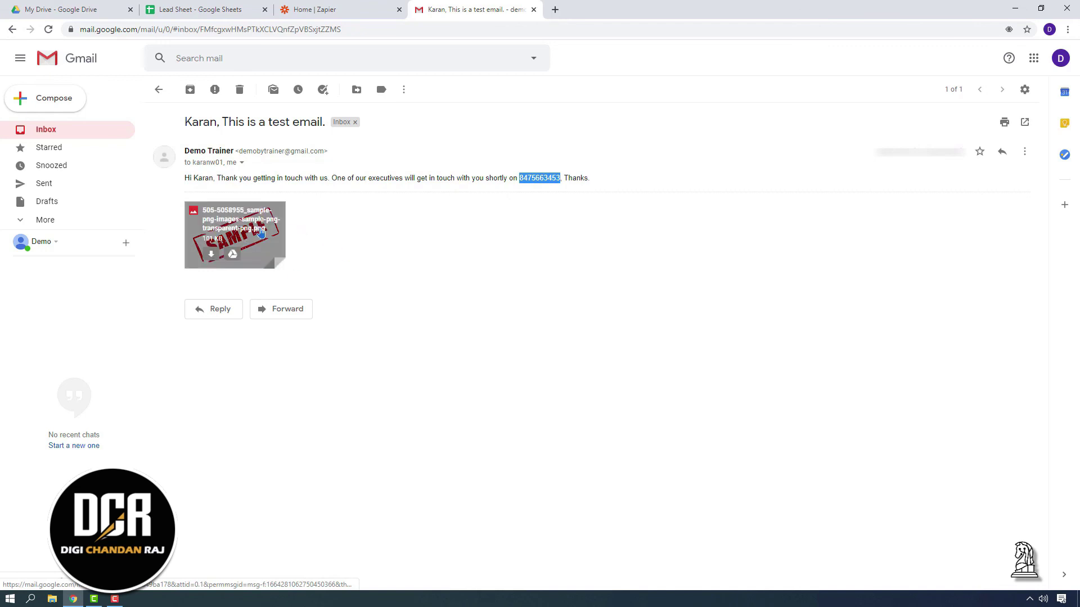
{"action": "left_click", "coordinate": [372, 237]}
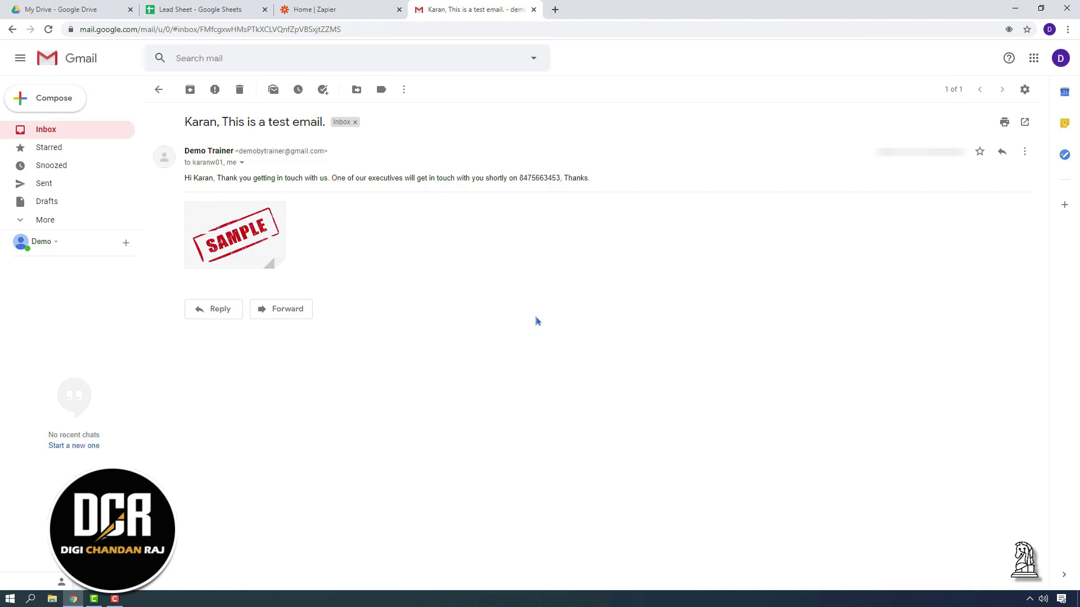